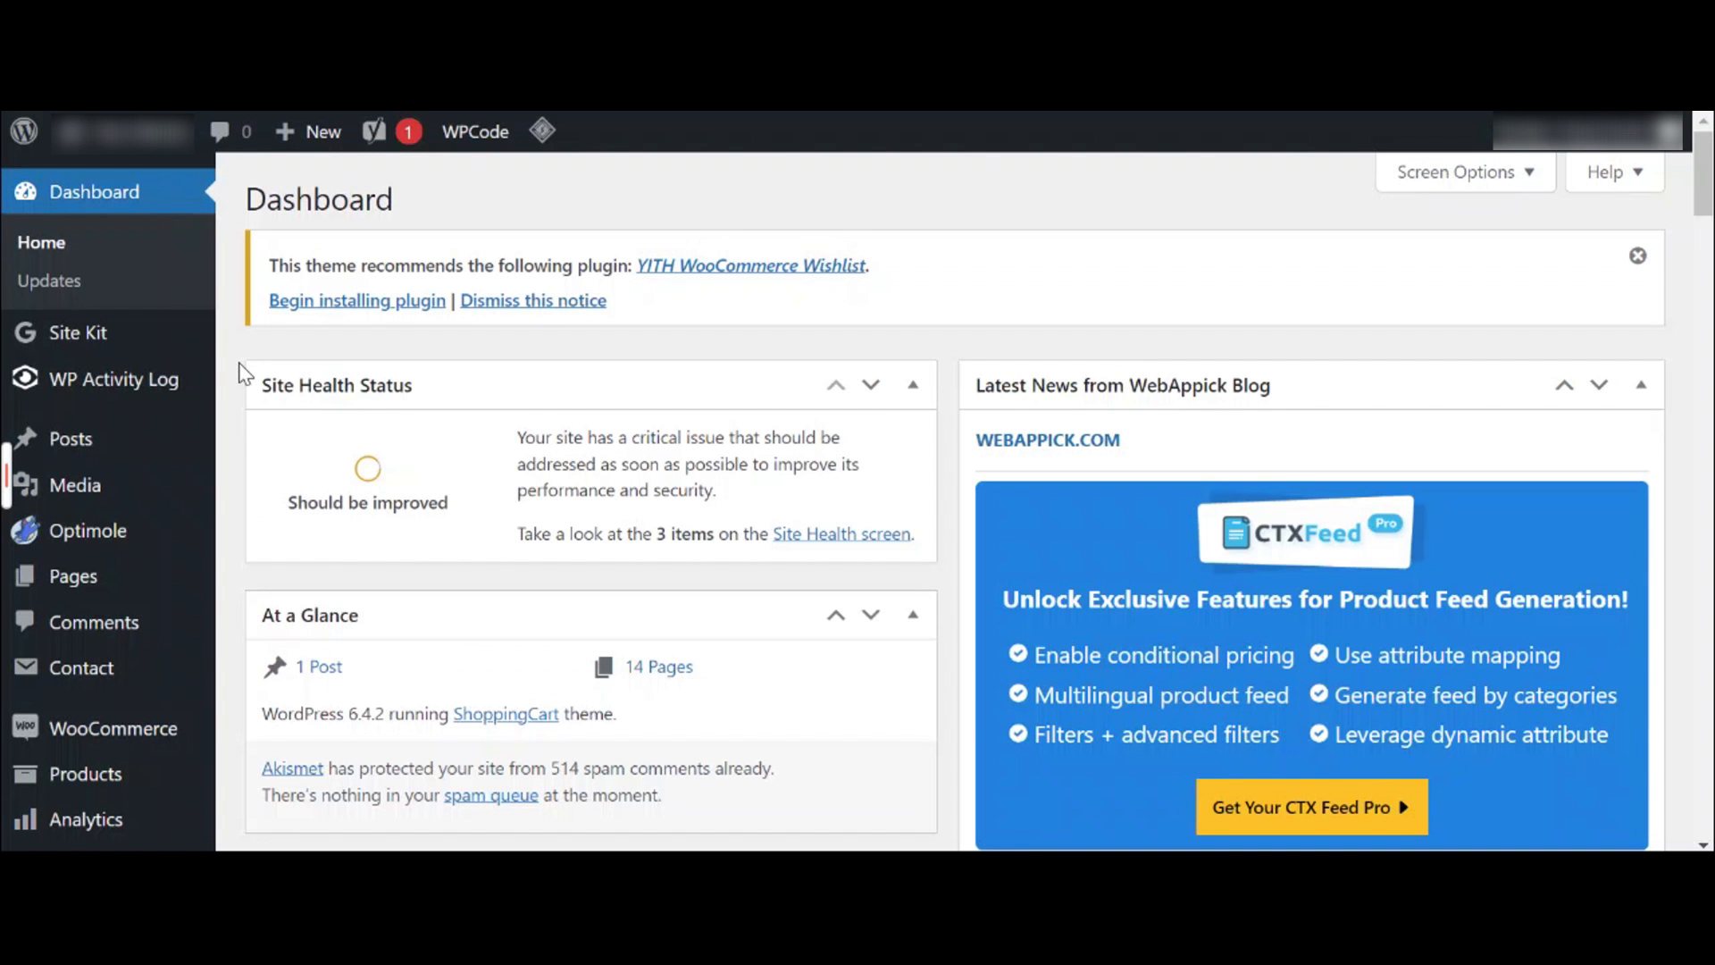
{"action": "scroll", "coordinate": [243, 373], "scroll_direction": "down", "scroll_amount": 3}
{"action": "scroll", "coordinate": [242, 373], "scroll_direction": "down", "scroll_amount": 3}
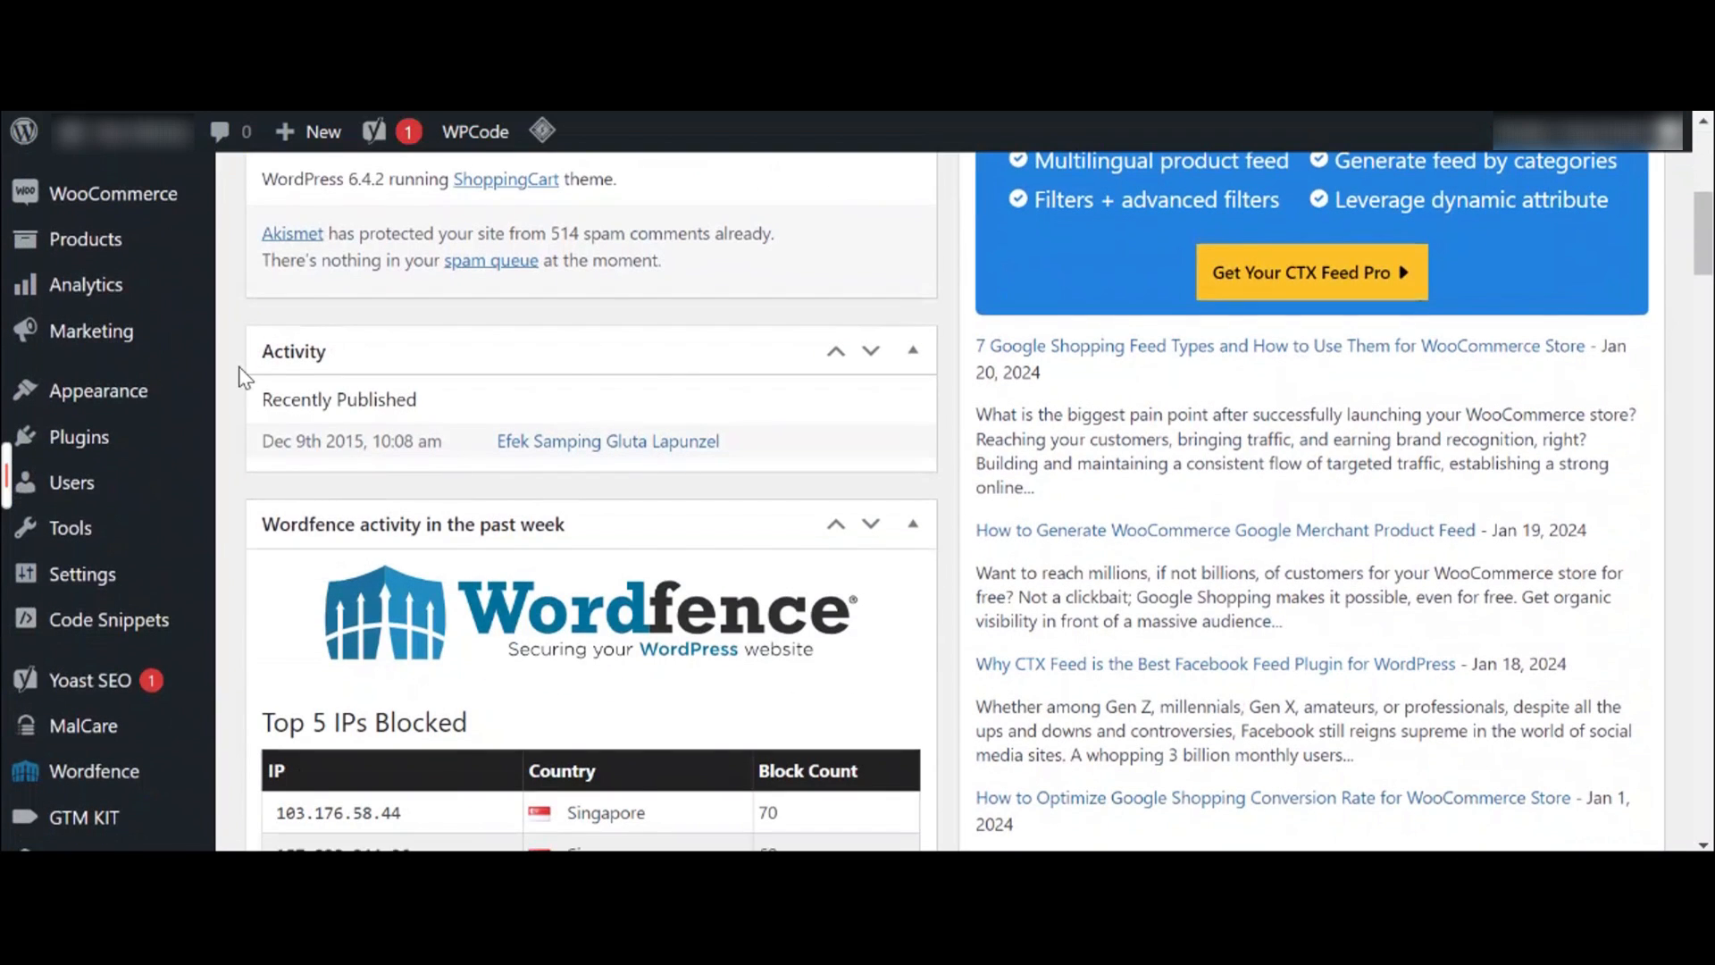
{"action": "mouse_move", "coordinate": [167, 441]}
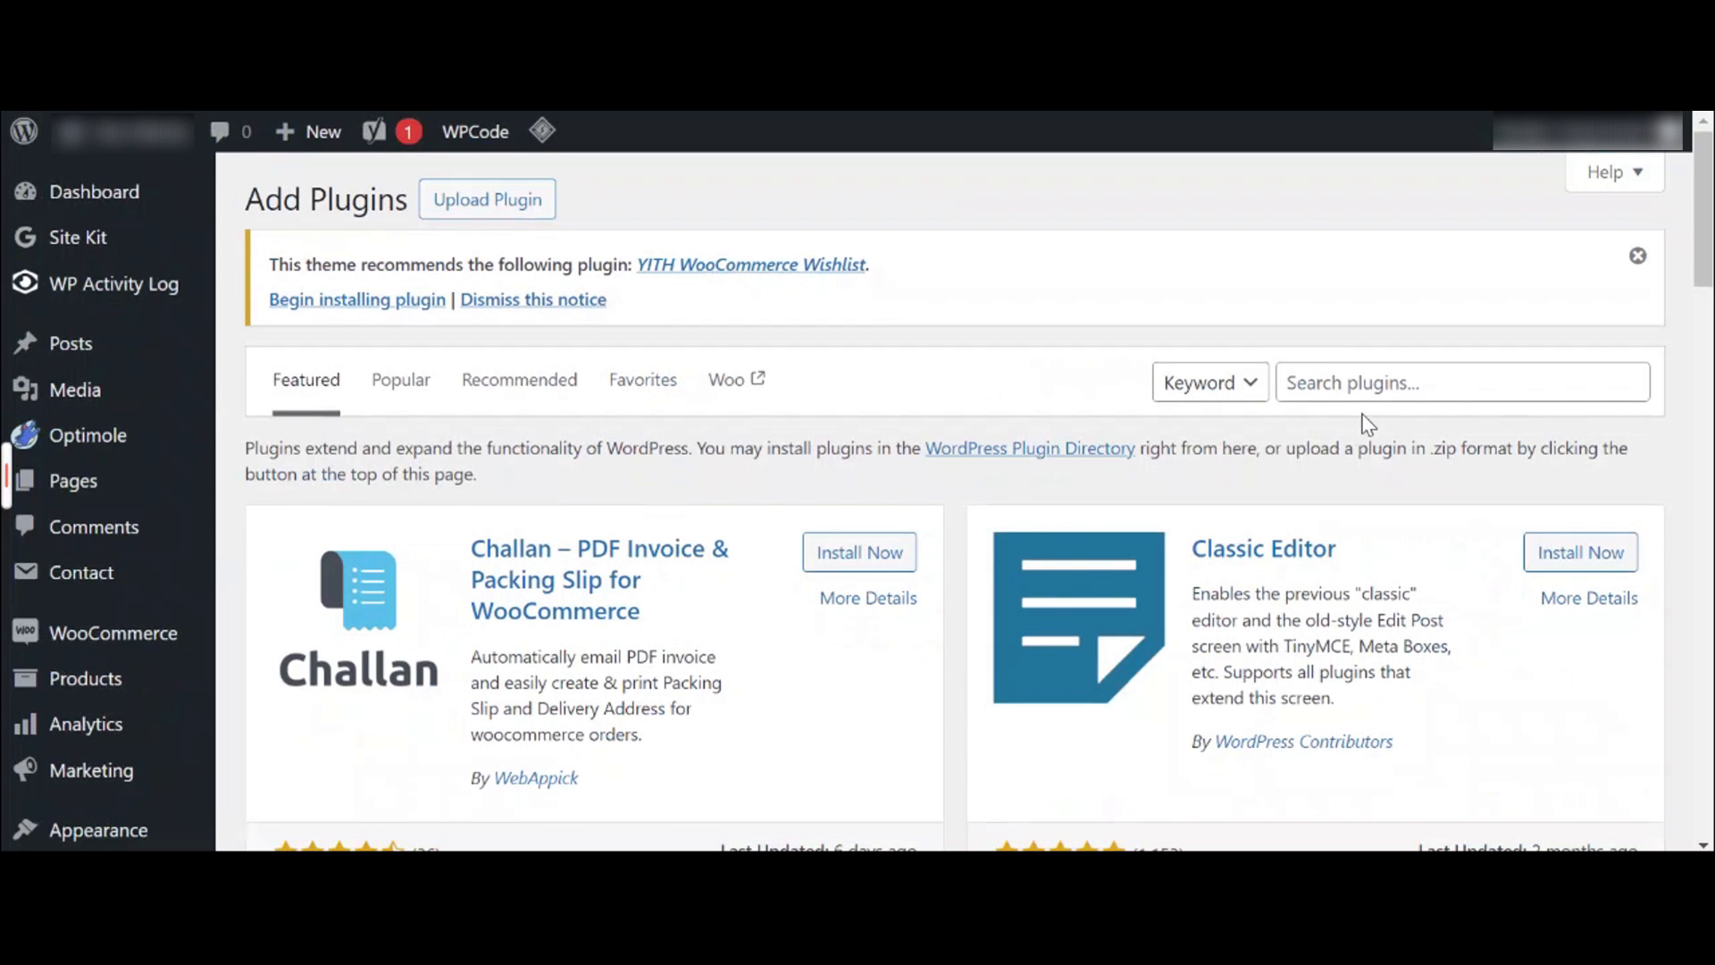
{"action": "left_click", "coordinate": [1361, 386]}
{"action": "type", "text": "ctx fe"}
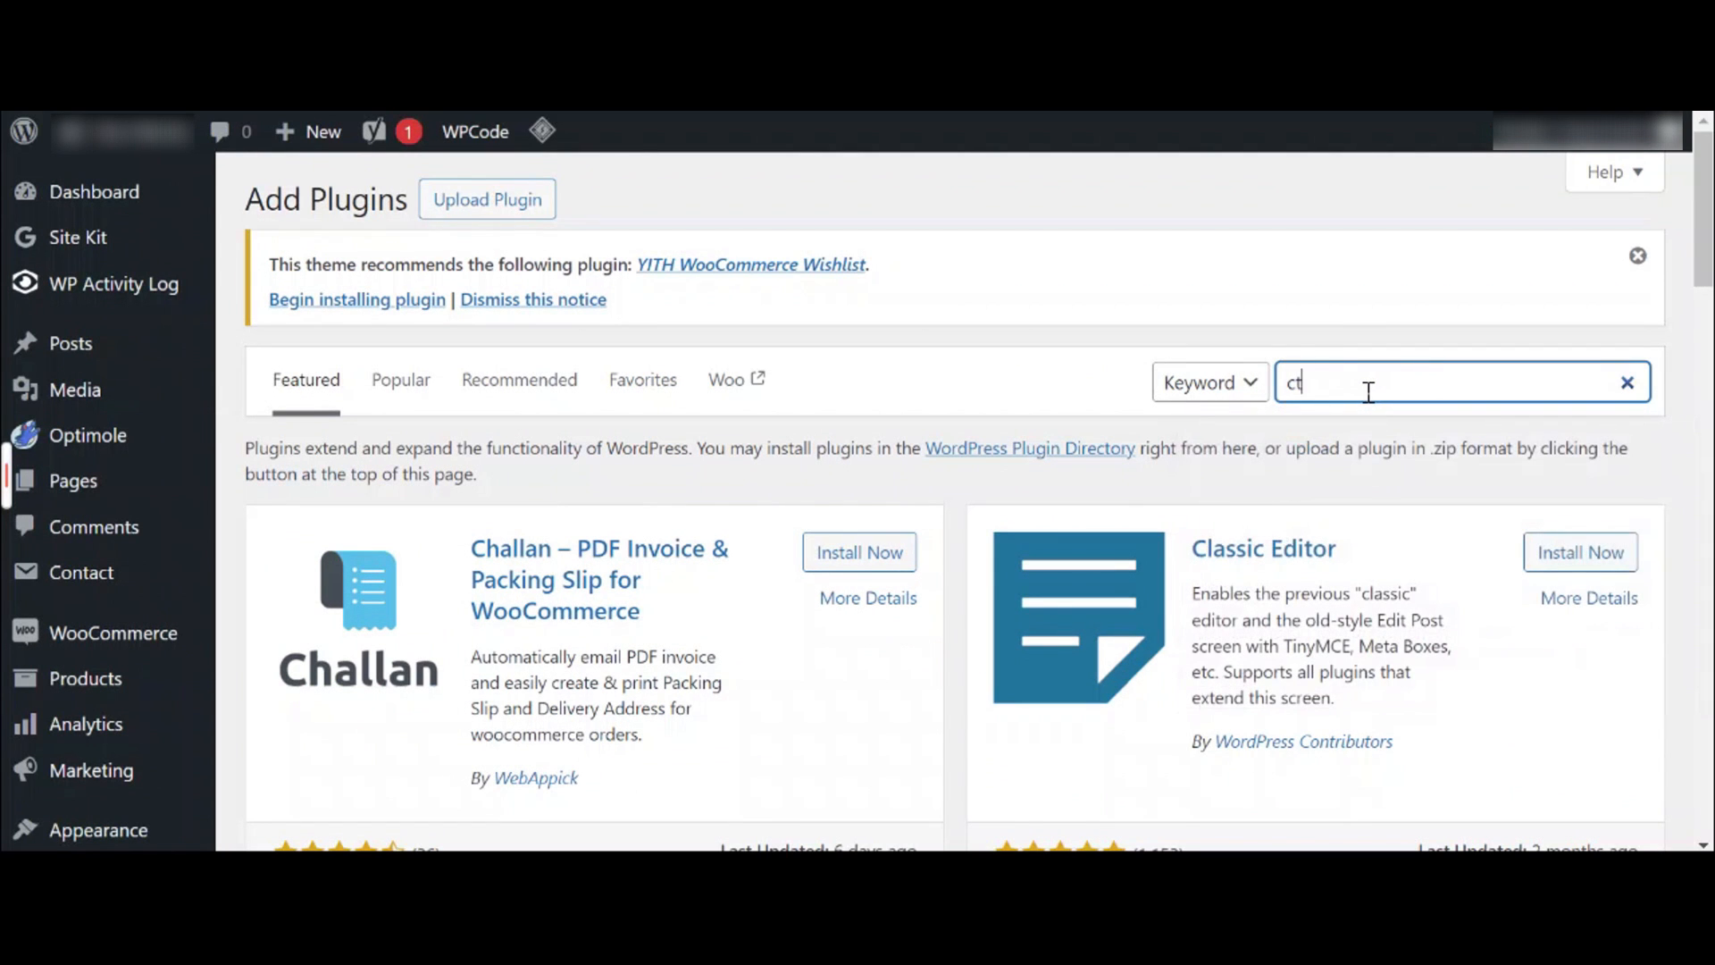
{"action": "type", "text": "ed"}
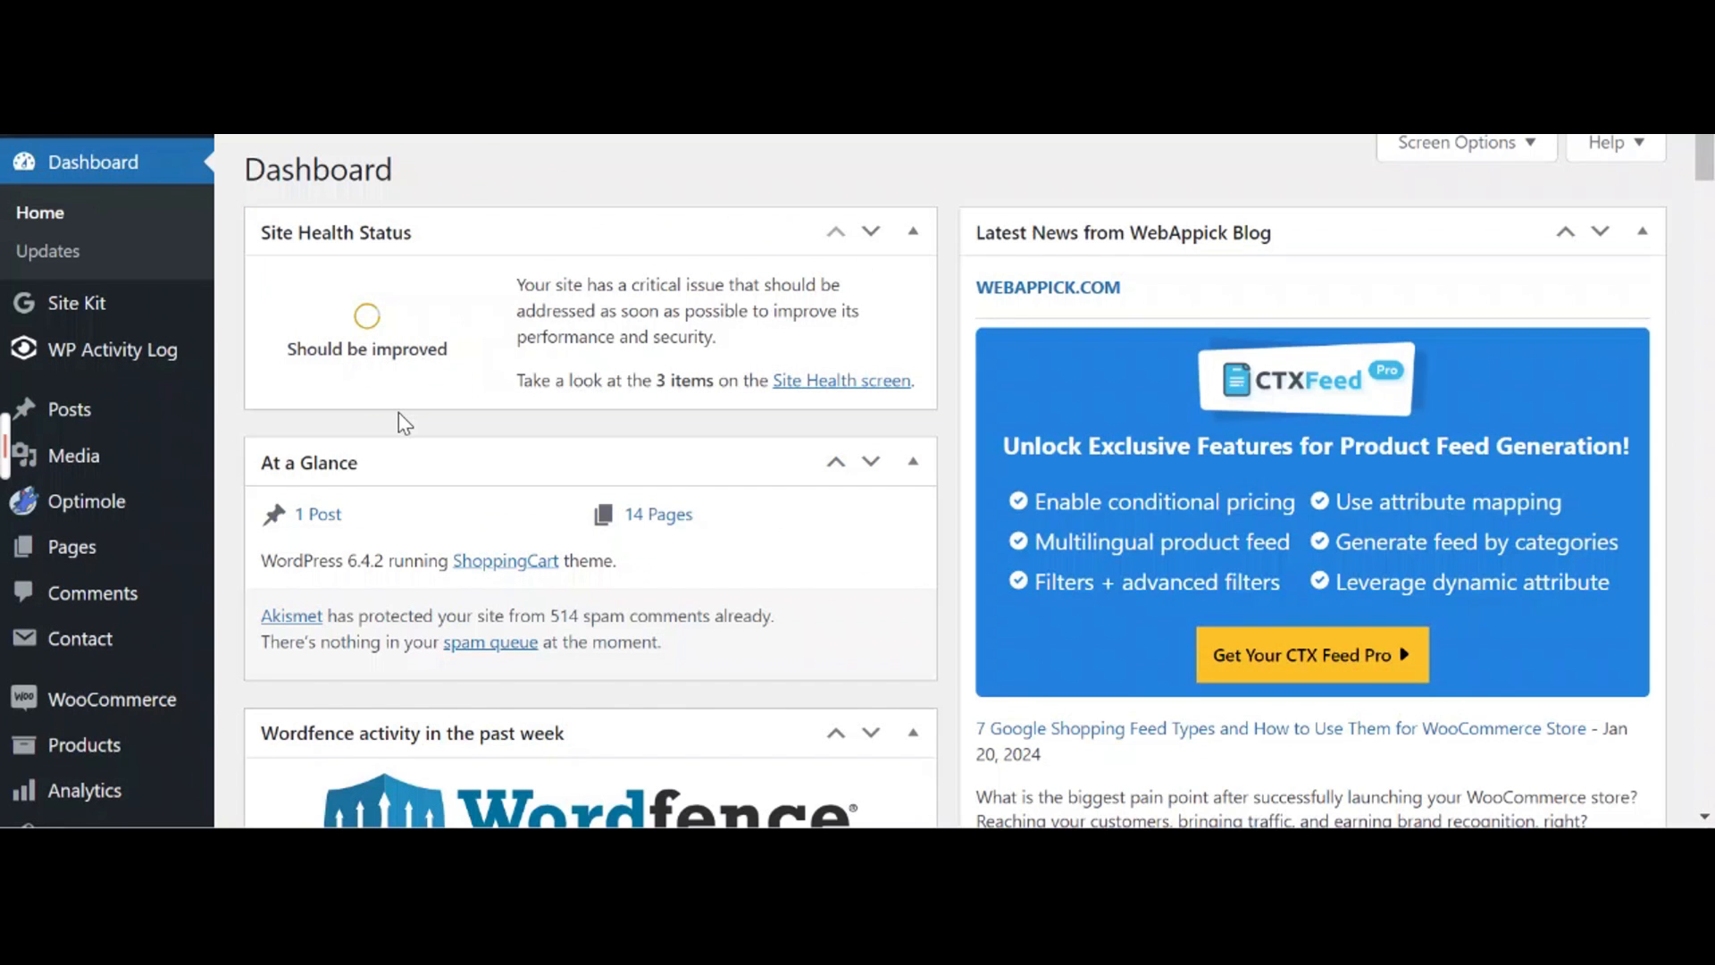
Go to CTX Feed's Manage Feeds list and start a new feed
{"action": "scroll", "coordinate": [398, 415], "scroll_direction": "down", "scroll_amount": 9}
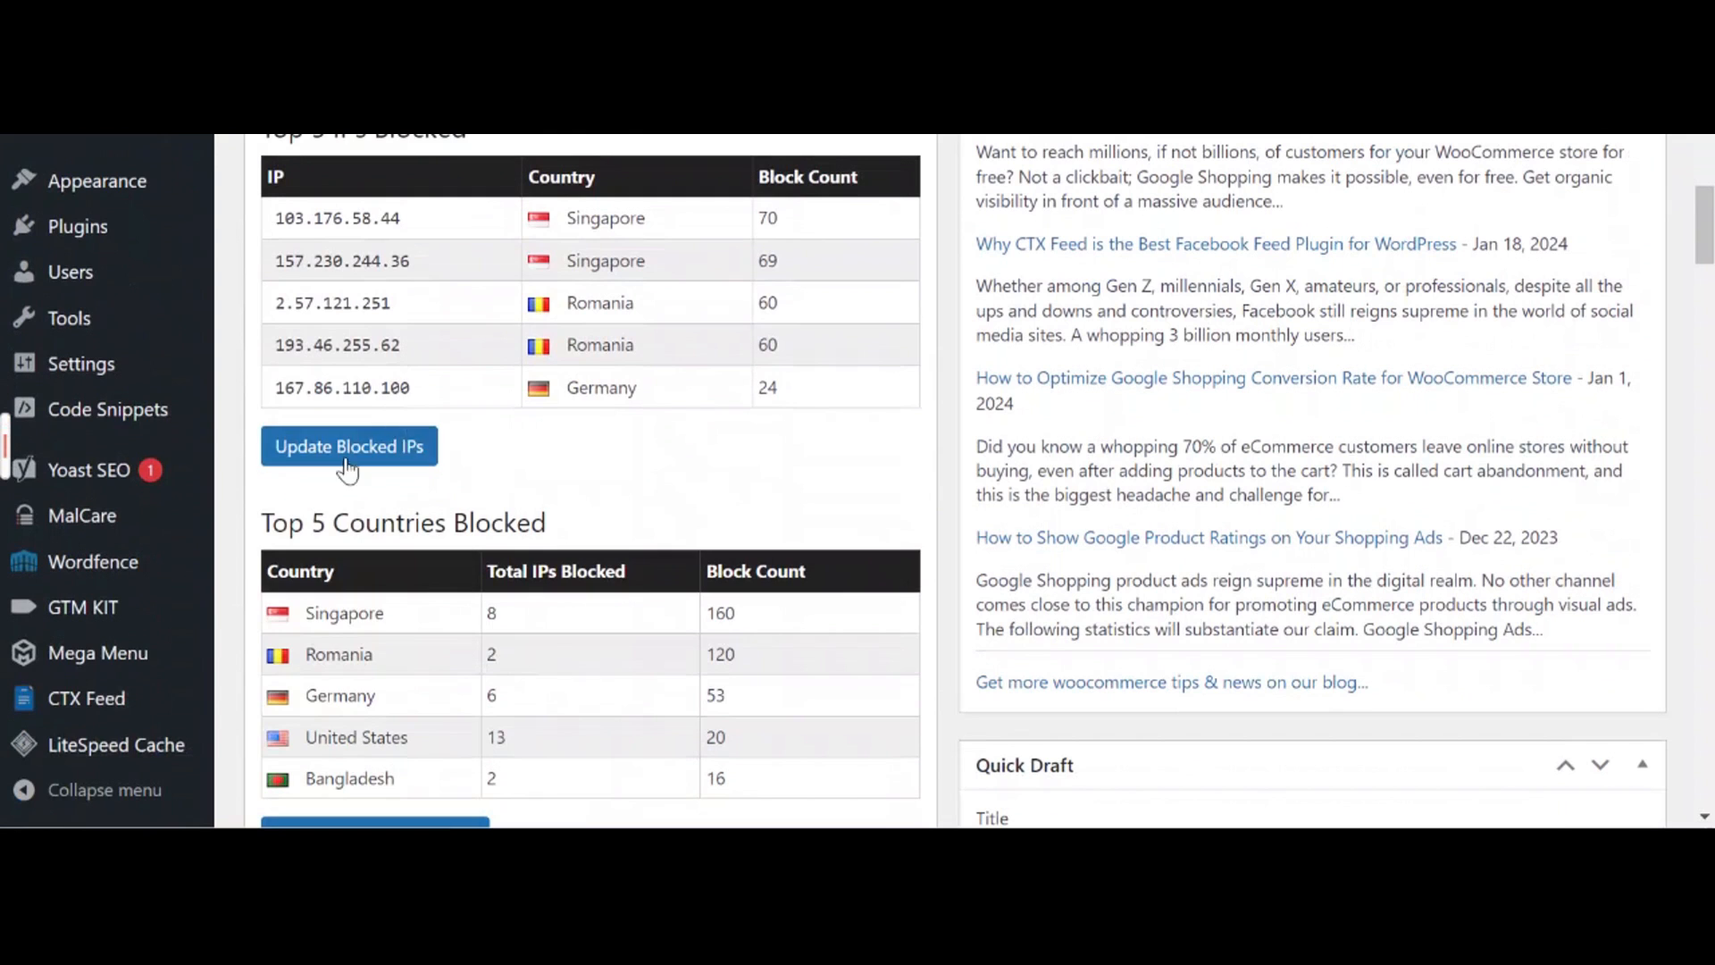
{"action": "mouse_move", "coordinate": [125, 701]}
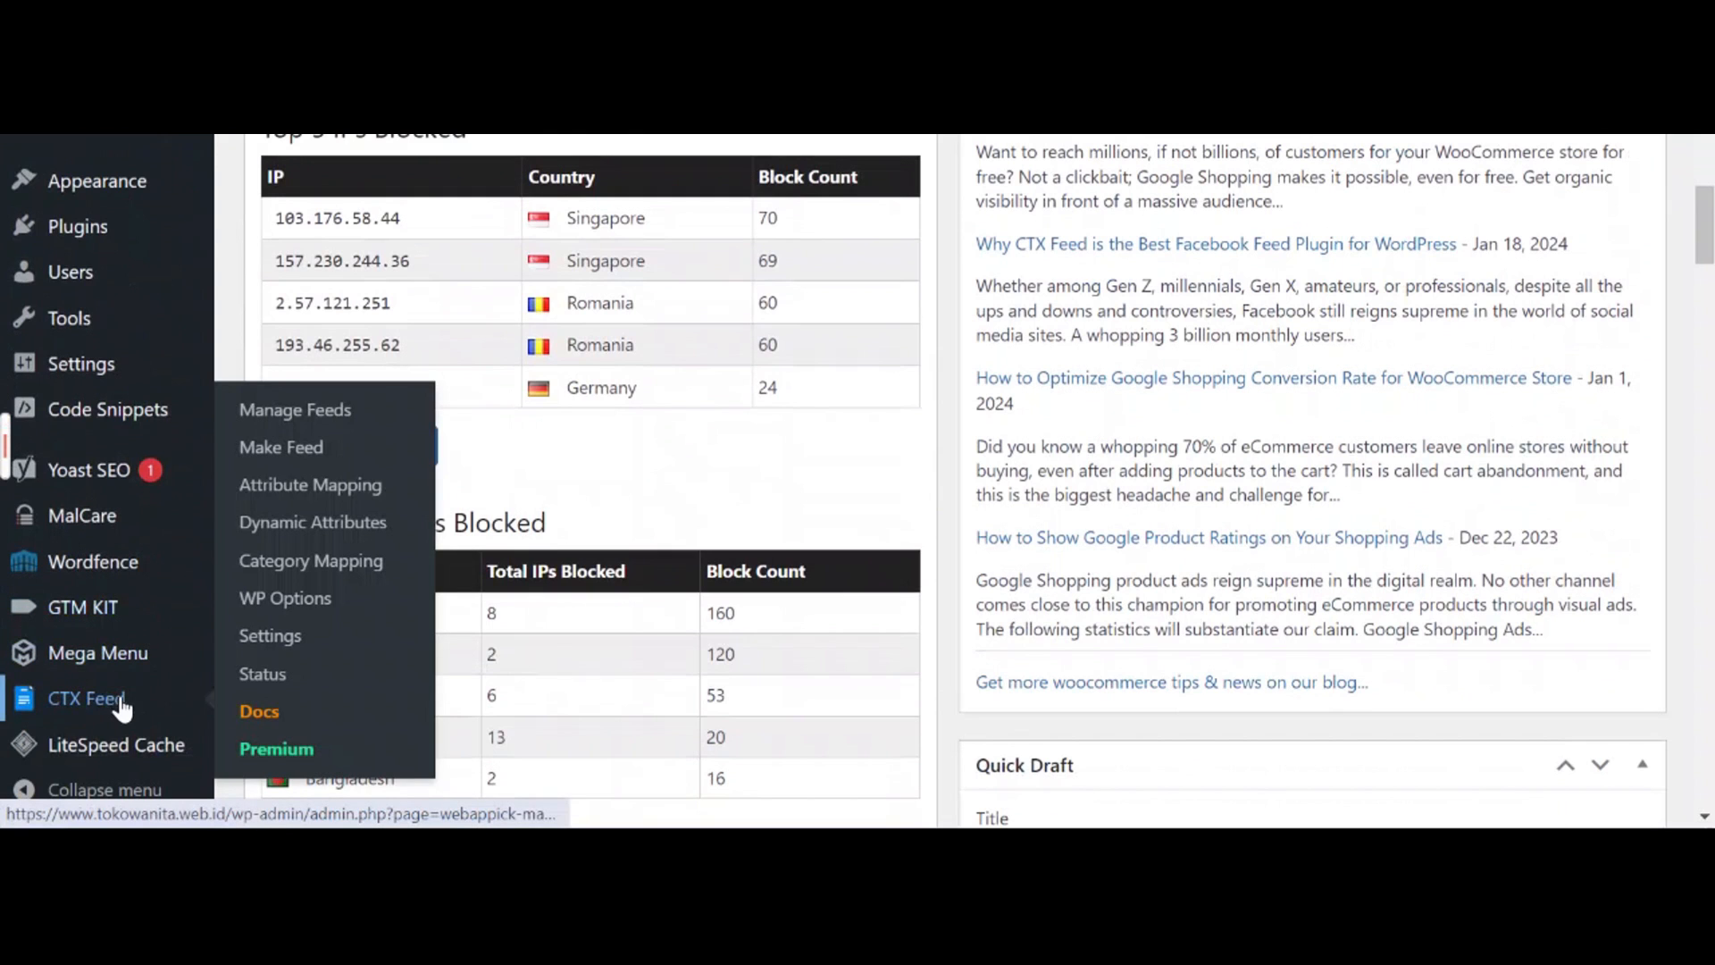
{"action": "left_click", "coordinate": [316, 407]}
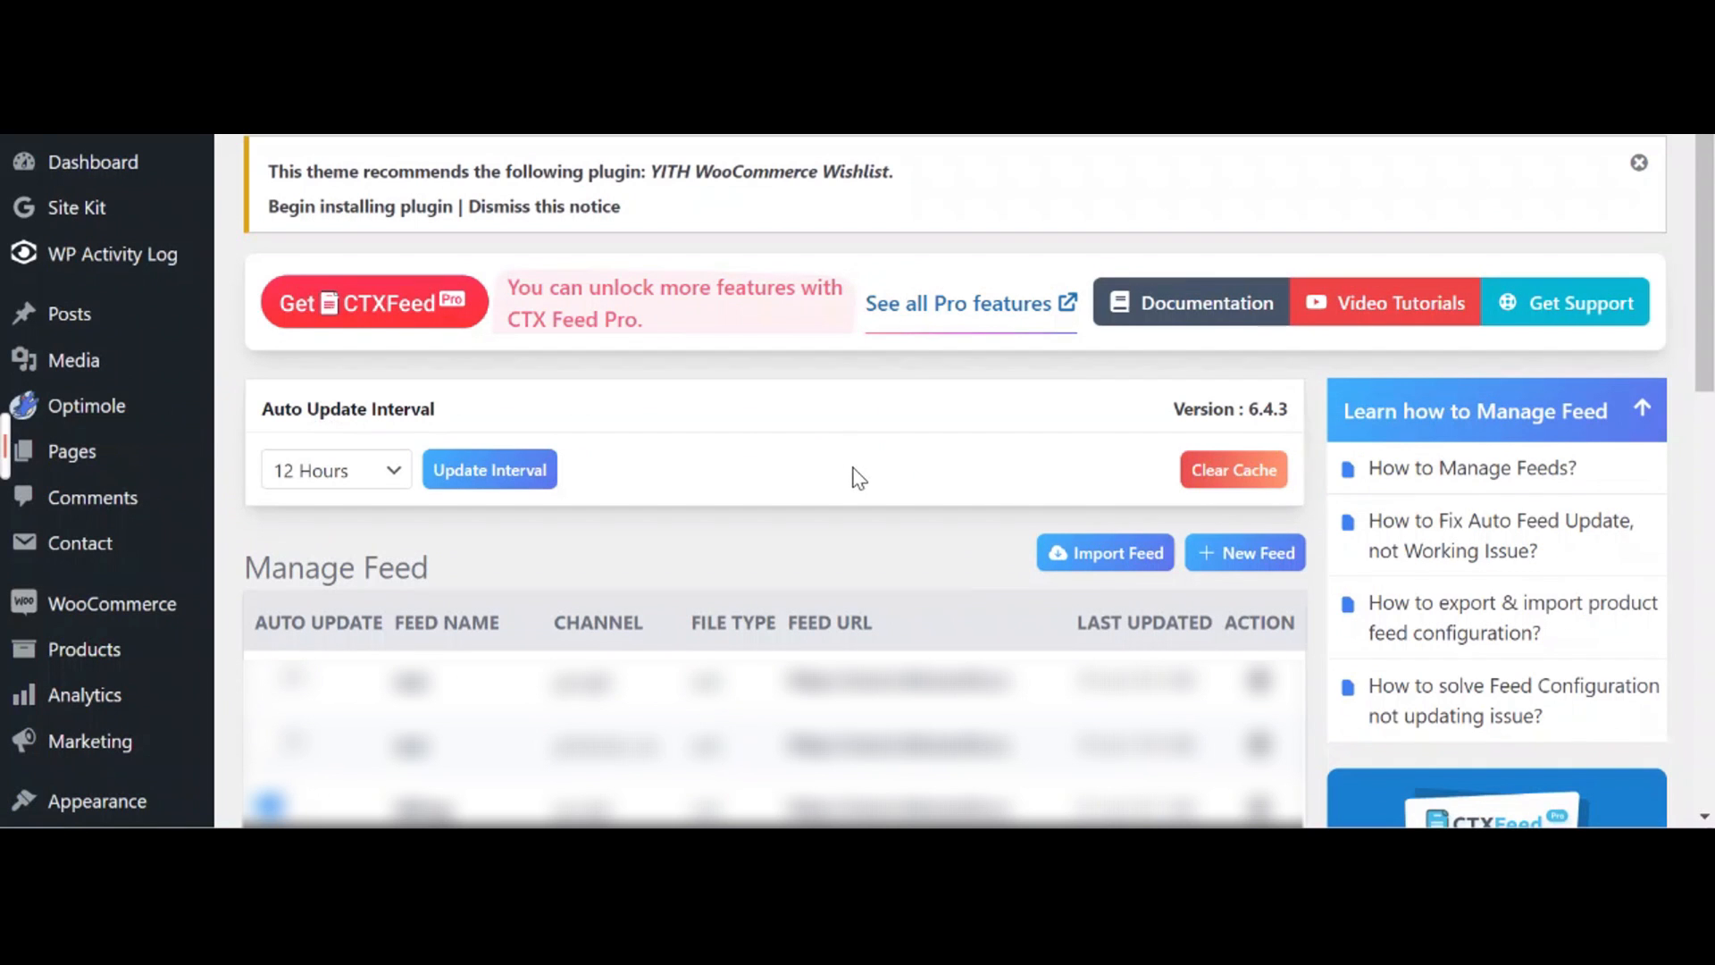
{"action": "left_click", "coordinate": [1240, 555]}
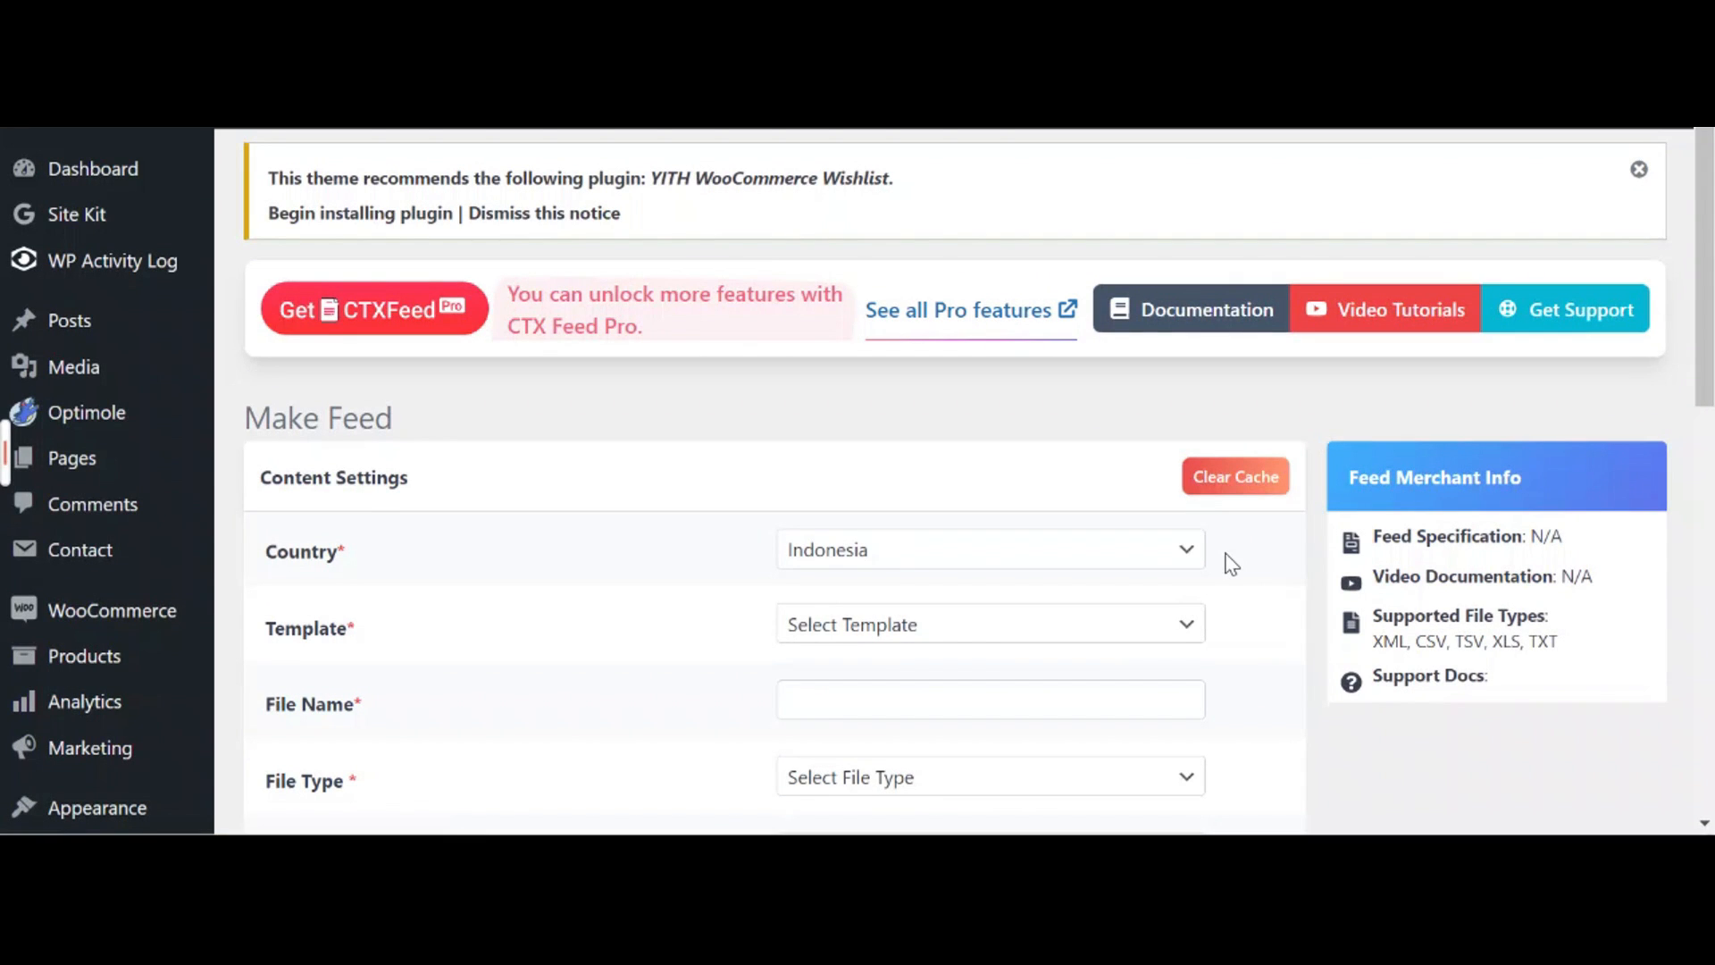
In the Make Feed form, choose Singapore as Country and Google Shopping as Template
{"action": "left_click", "coordinate": [1150, 559]}
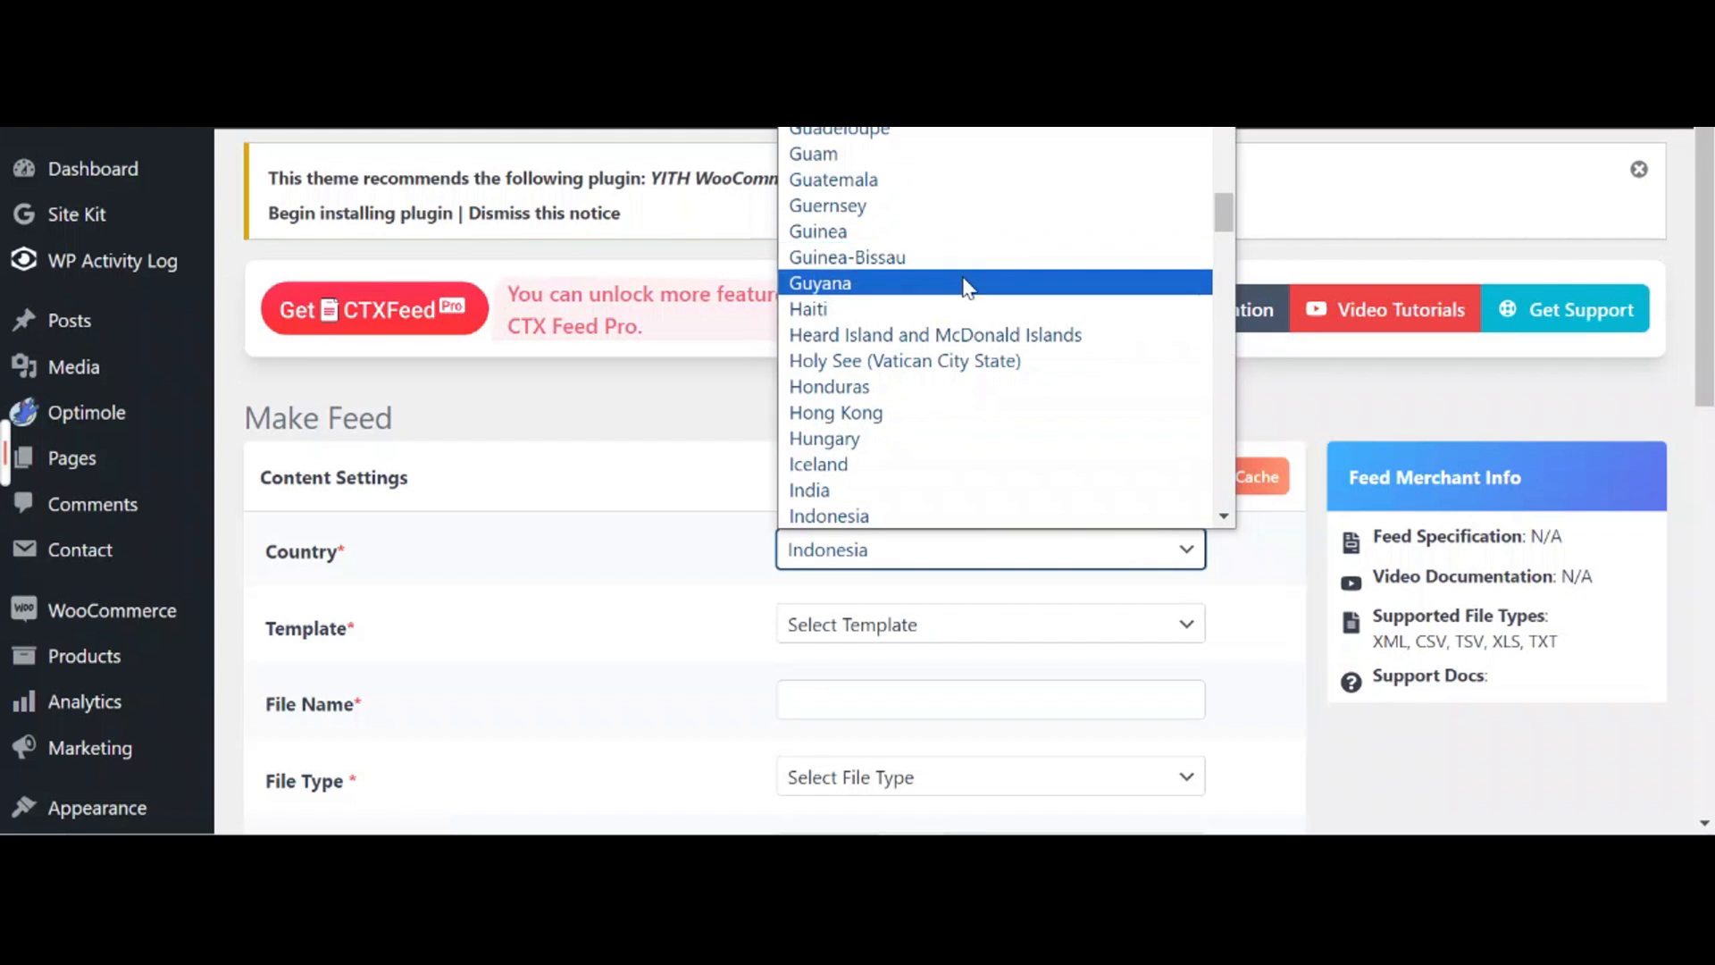
{"action": "scroll", "coordinate": [964, 286], "scroll_direction": "down", "scroll_amount": 20}
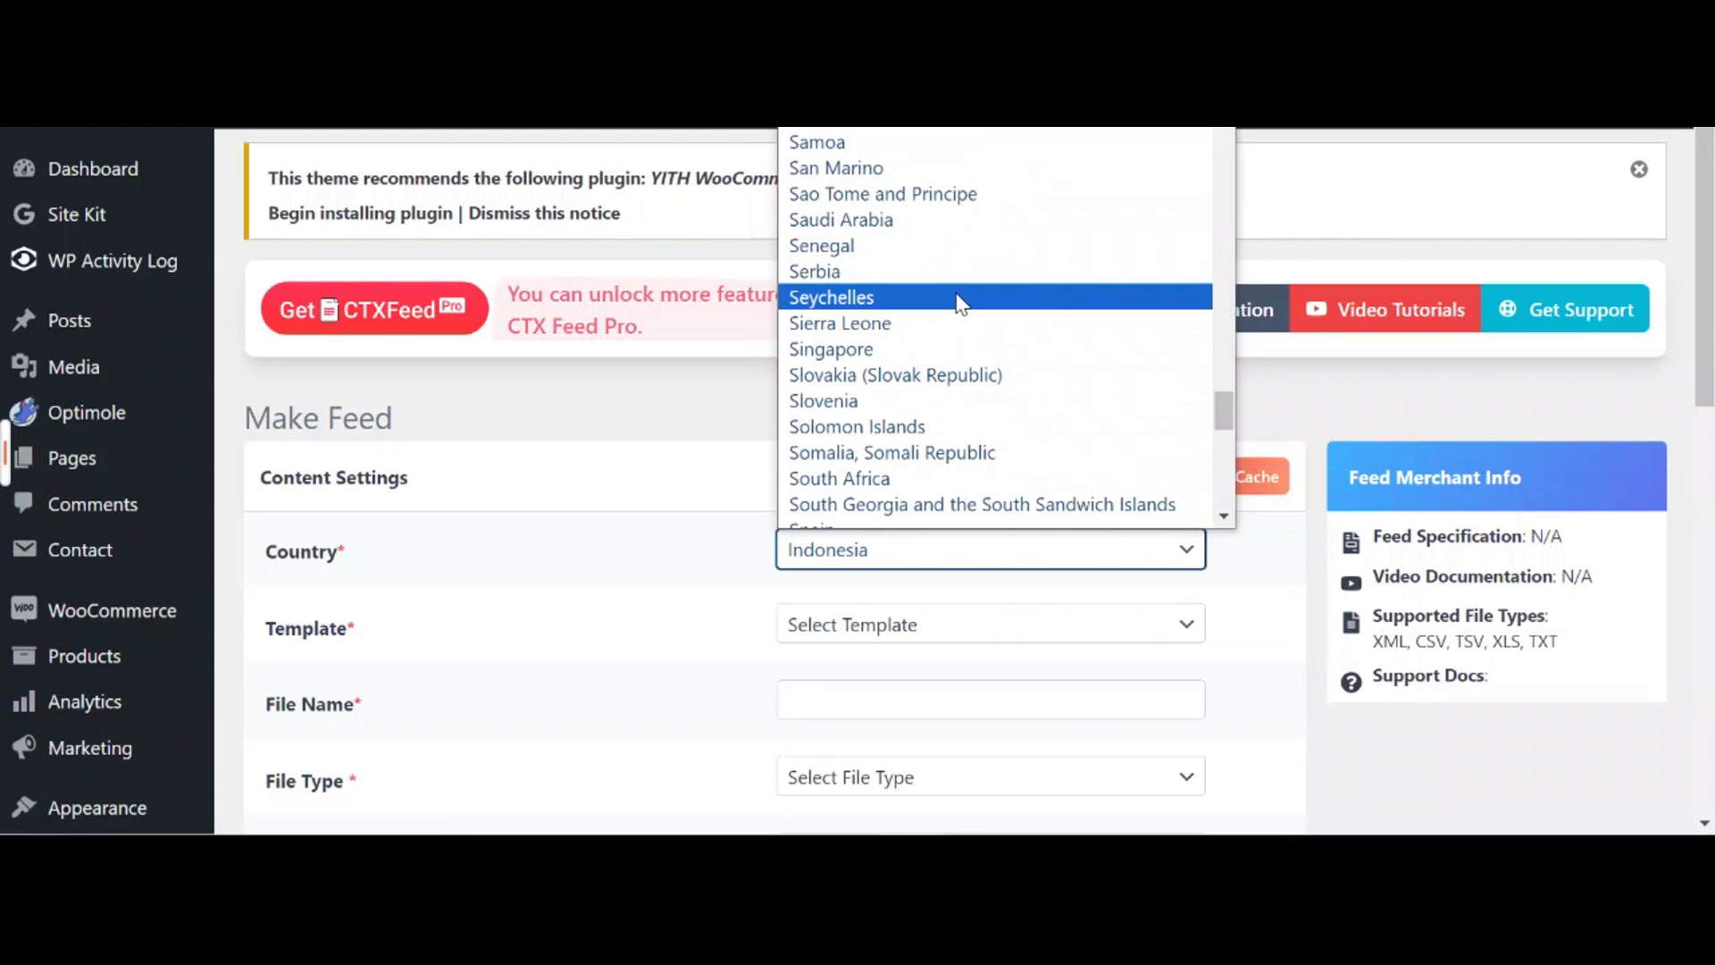
{"action": "left_click", "coordinate": [909, 349]}
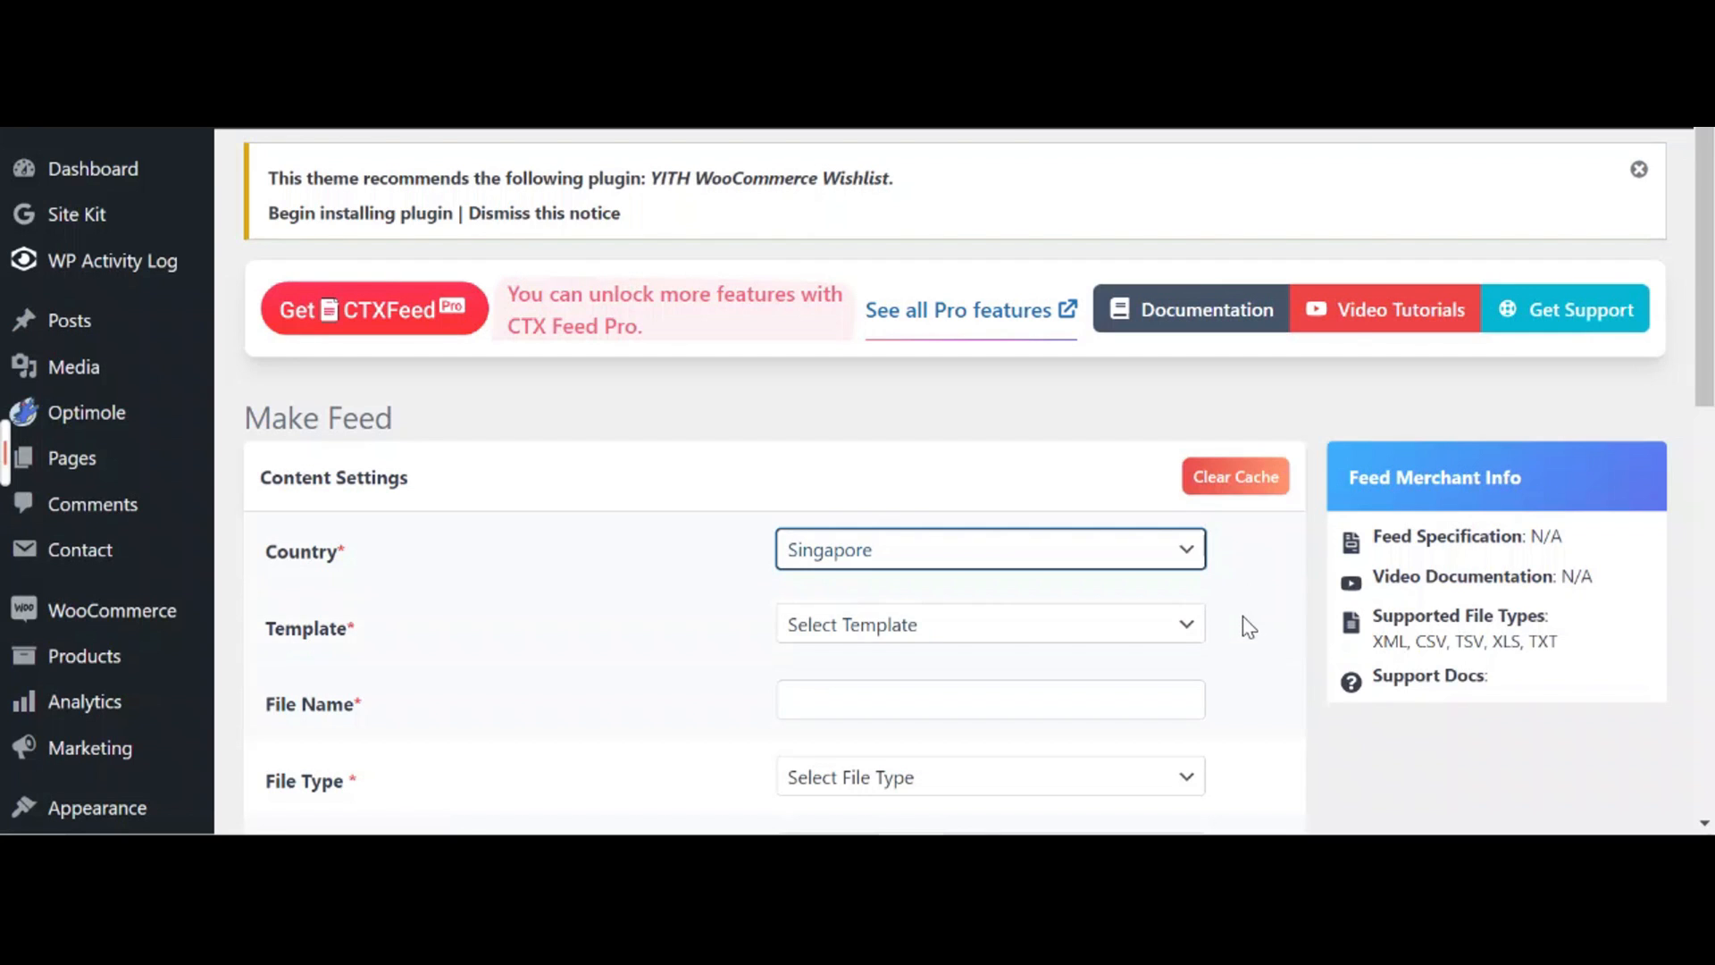
{"action": "left_click", "coordinate": [1191, 624]}
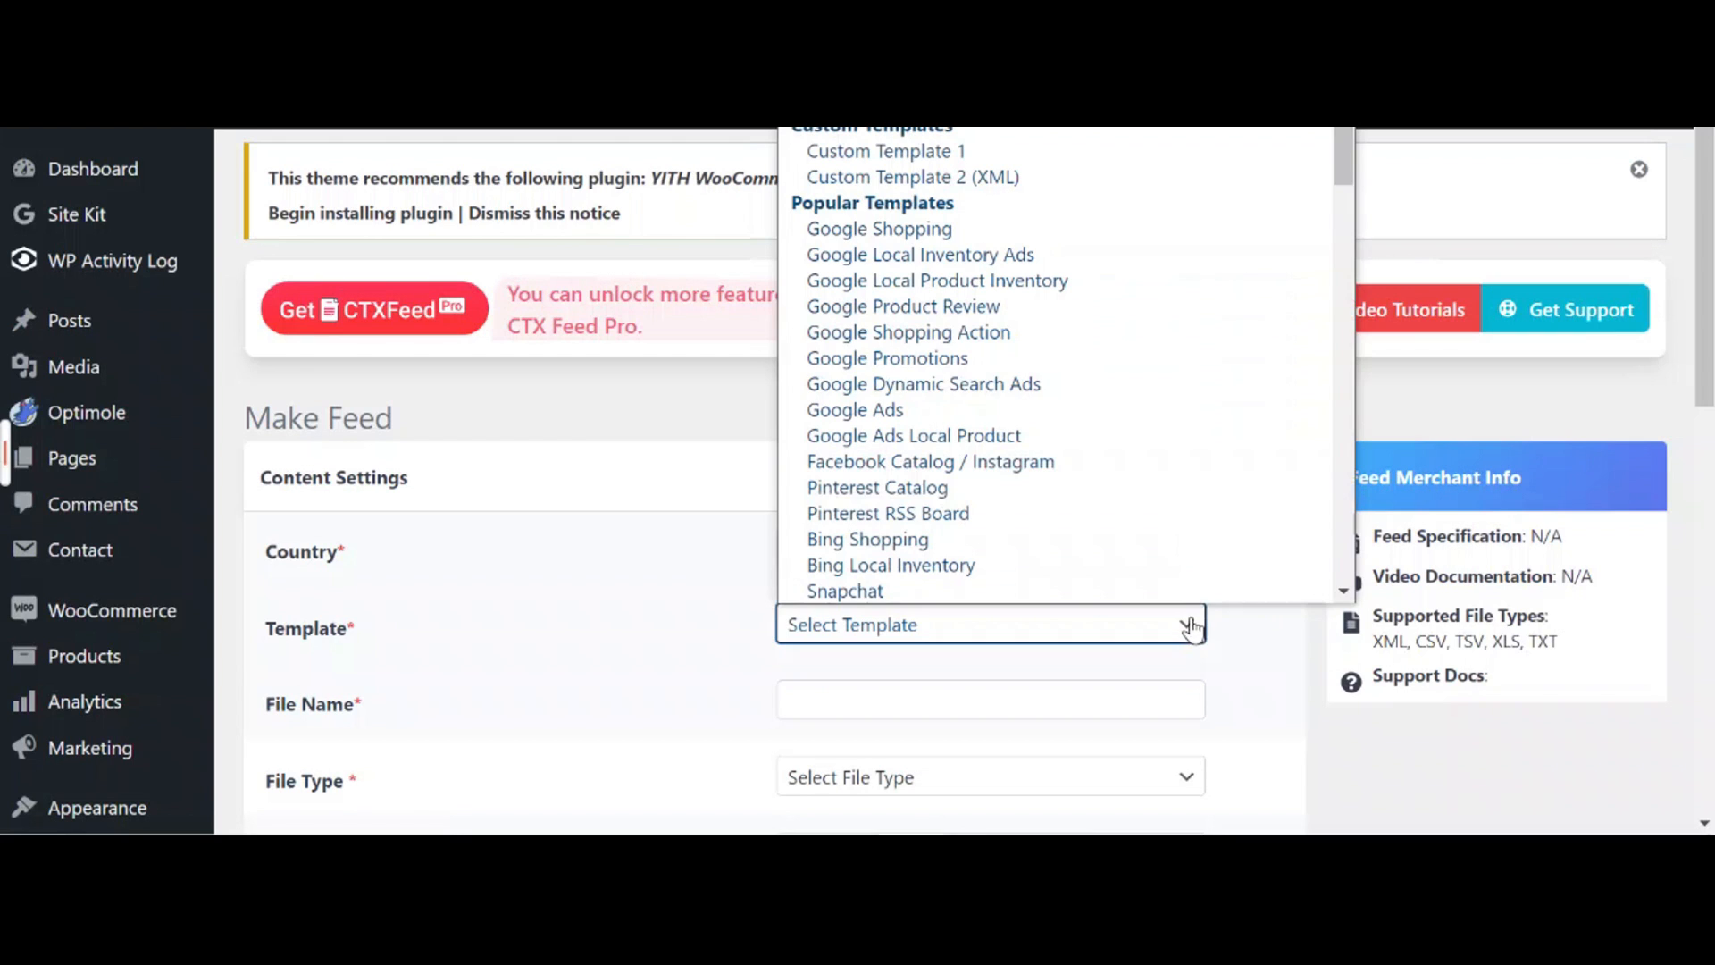
{"action": "left_click", "coordinate": [1016, 231]}
{"action": "scroll", "coordinate": [1219, 582], "scroll_direction": "down", "scroll_amount": 3}
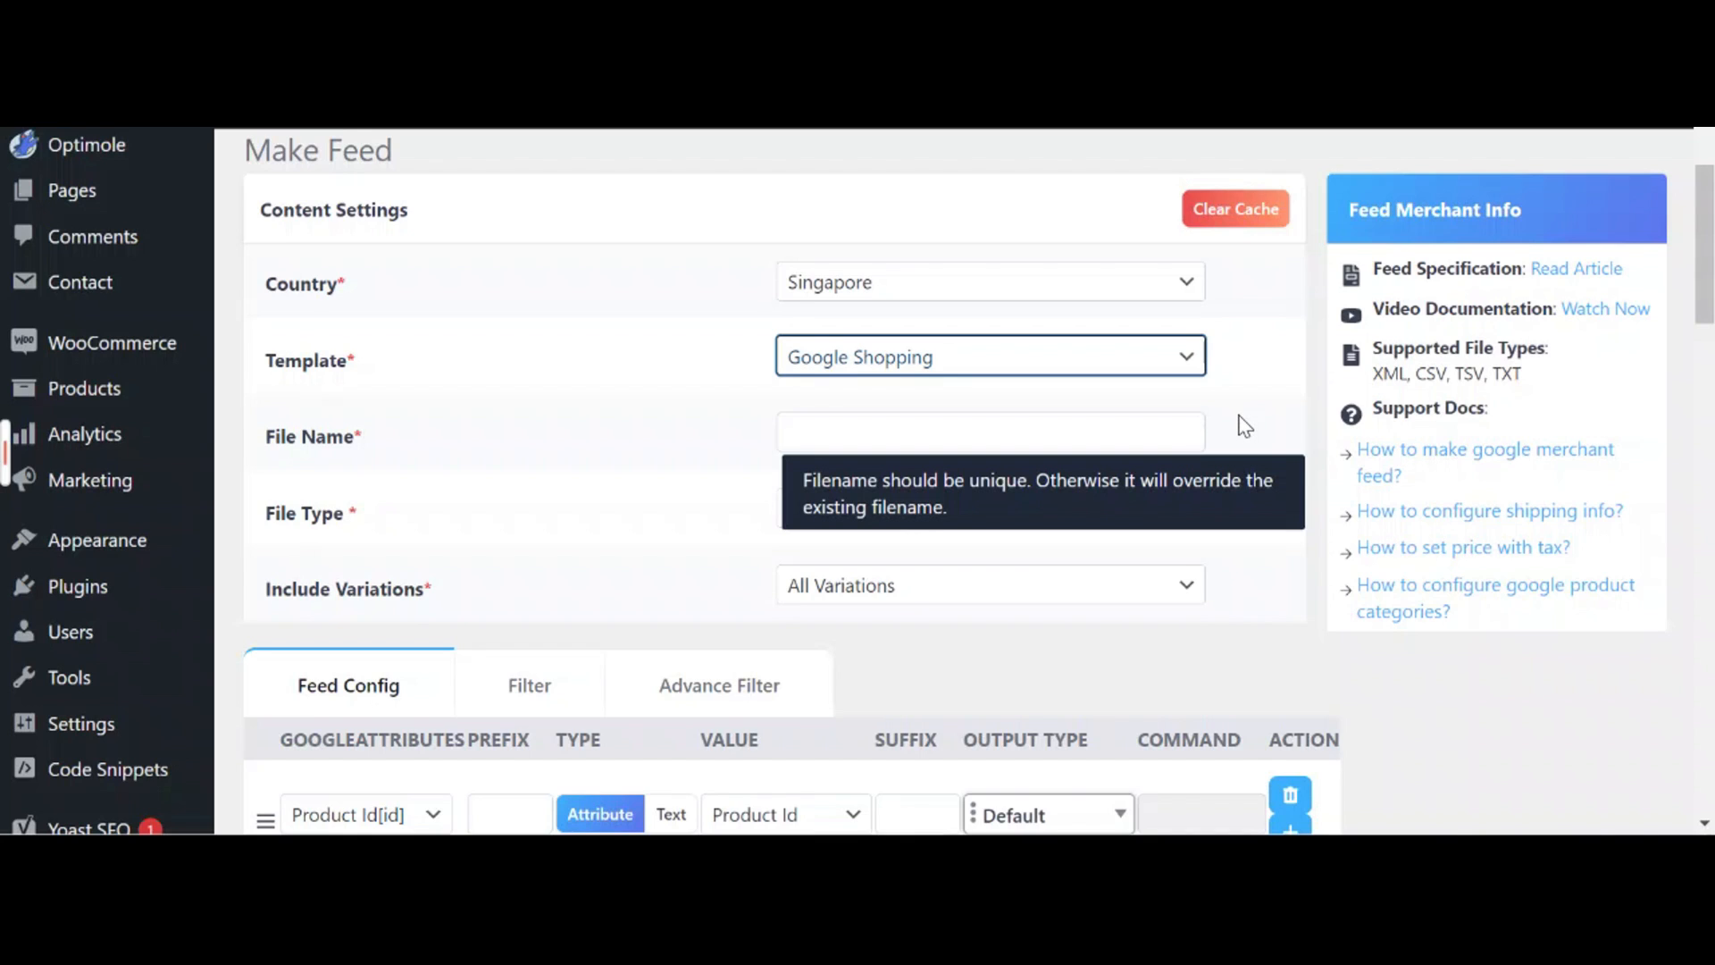
Name the feed file 'test 123', set File Type to XML, and keep All Variations
{"action": "left_click", "coordinate": [1176, 433]}
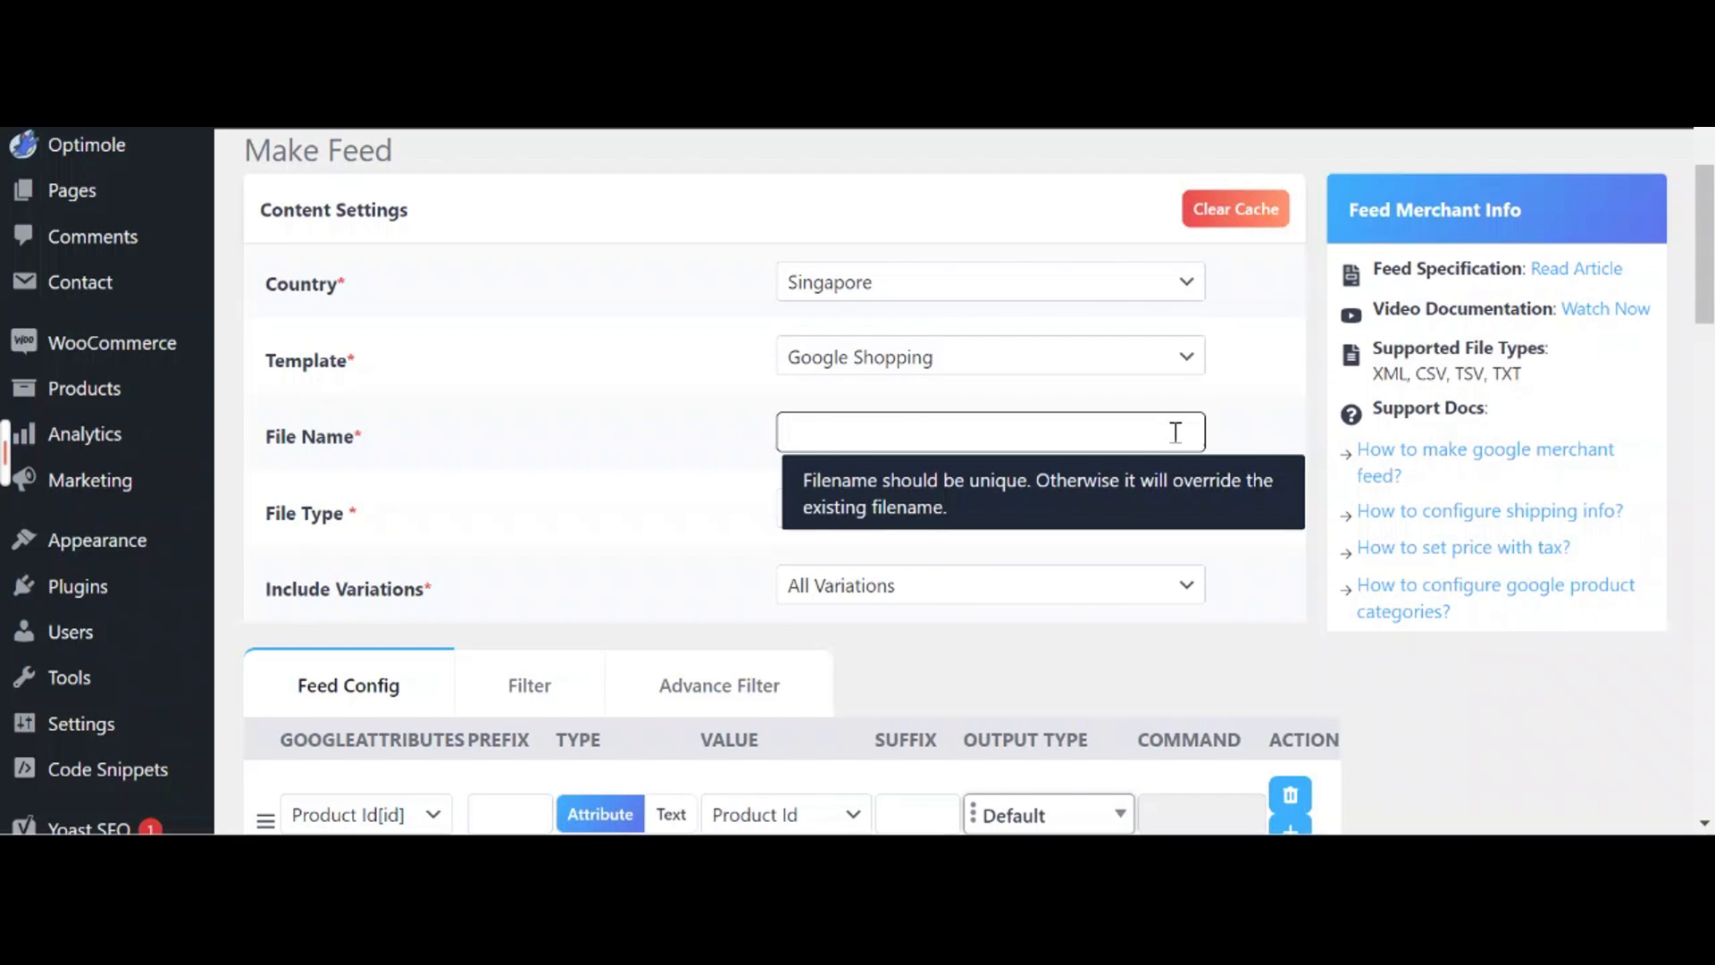
{"action": "type", "text": "test 123"}
{"action": "left_click", "coordinate": [1232, 437]}
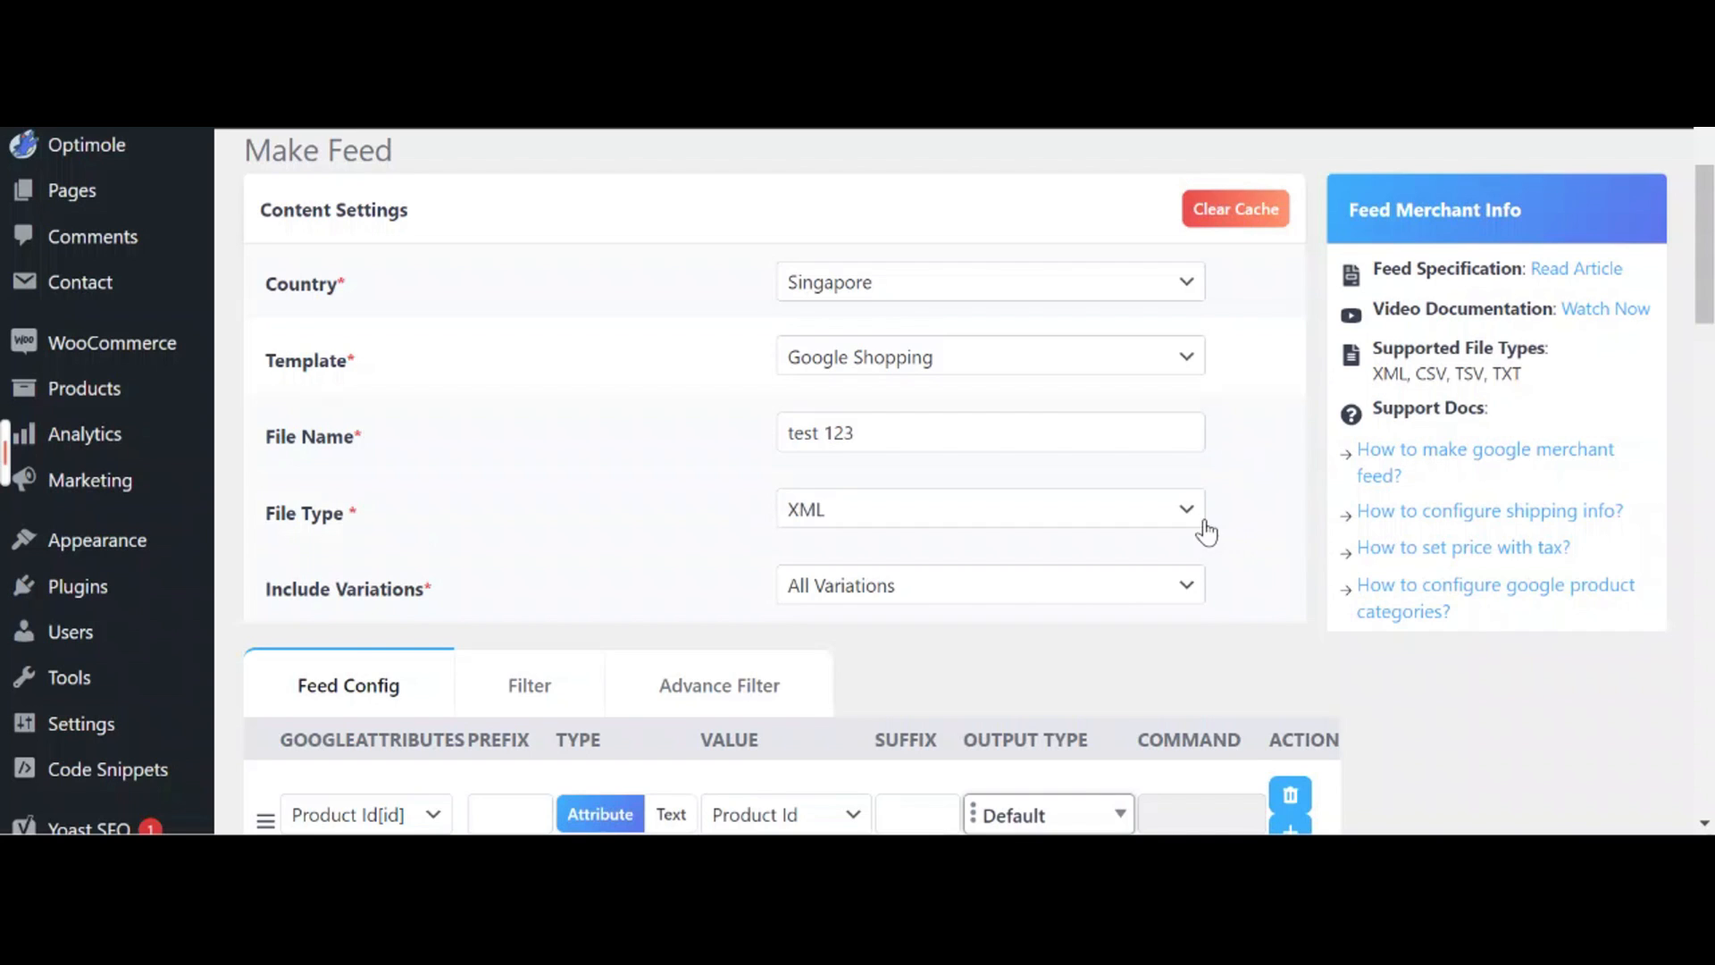
{"action": "left_click", "coordinate": [1206, 531]}
{"action": "left_click", "coordinate": [1143, 566]}
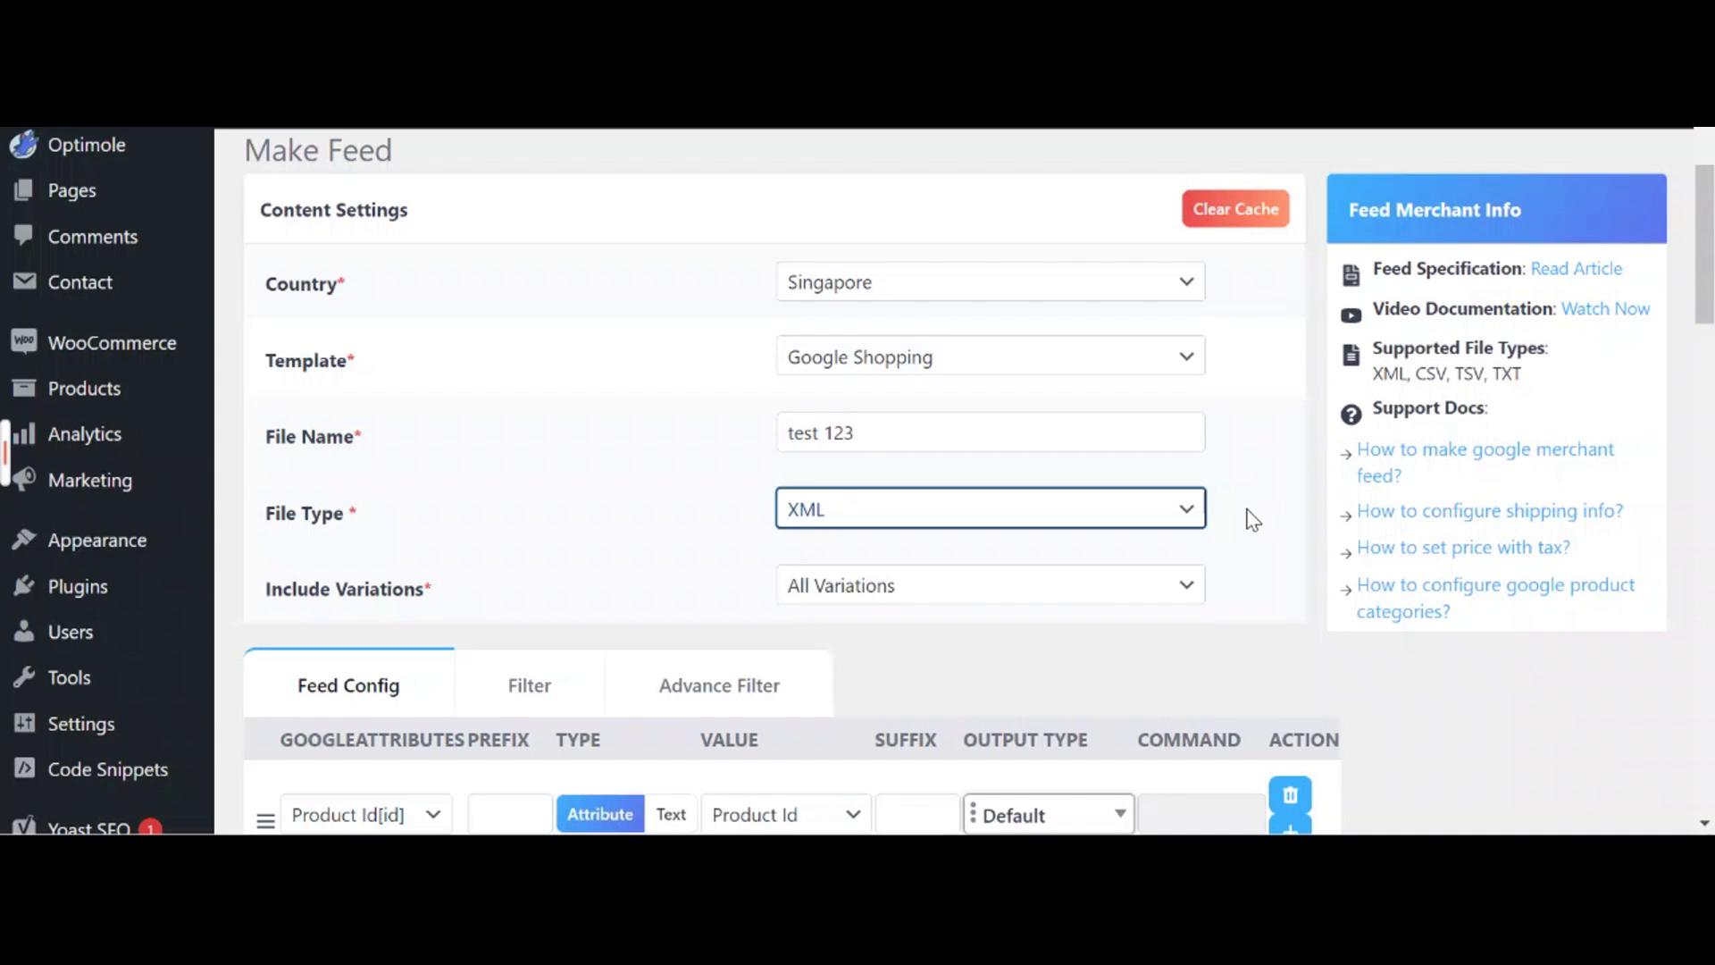
{"action": "left_click", "coordinate": [1193, 589]}
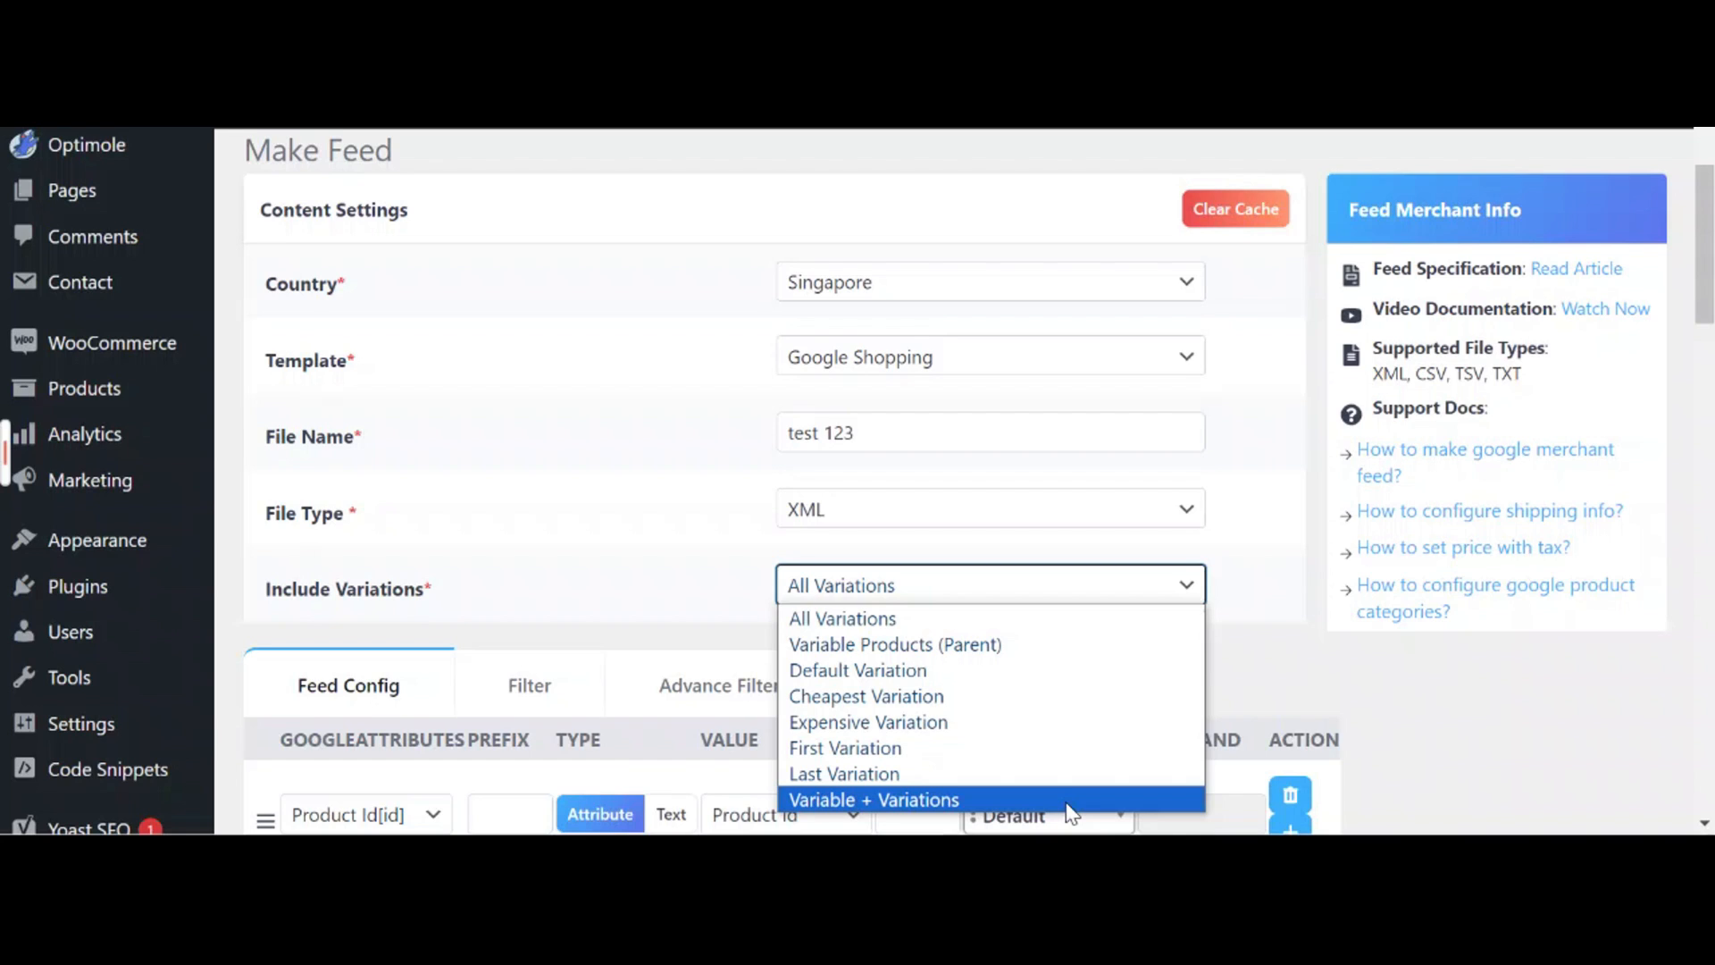
{"action": "left_click", "coordinate": [1074, 623]}
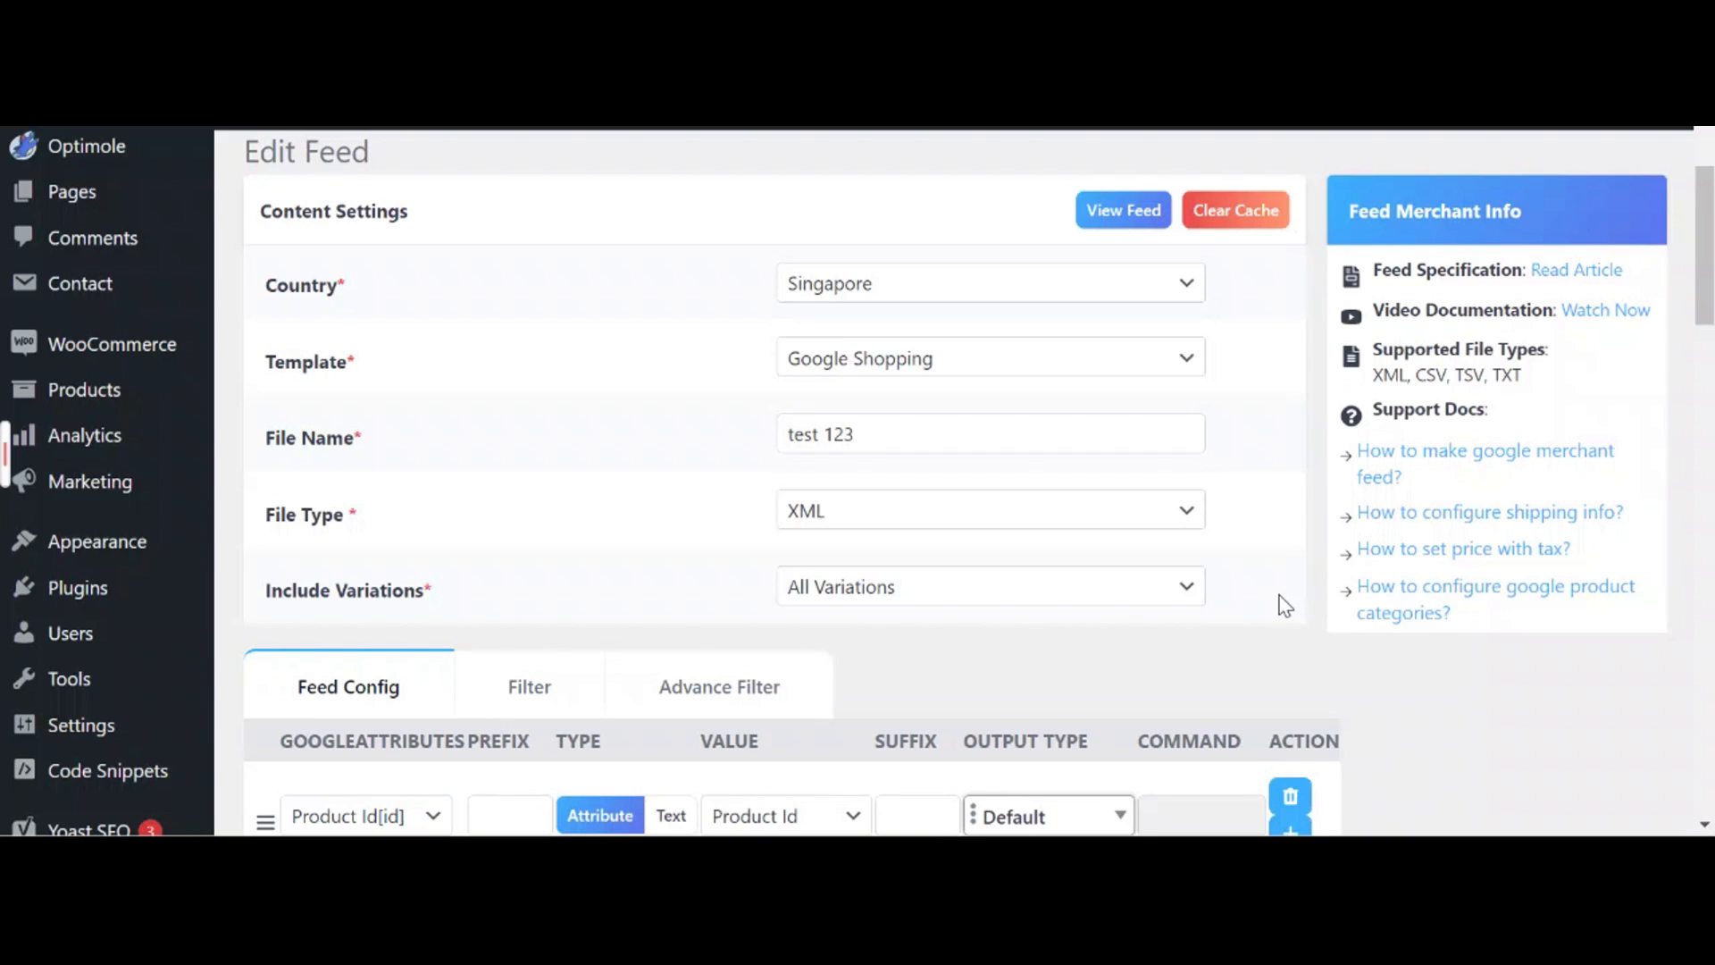
Scroll to the Feed Config rows and review the Manufacturer row's options, leaving it unchanged
{"action": "scroll", "coordinate": [1244, 612], "scroll_direction": "down", "scroll_amount": 6}
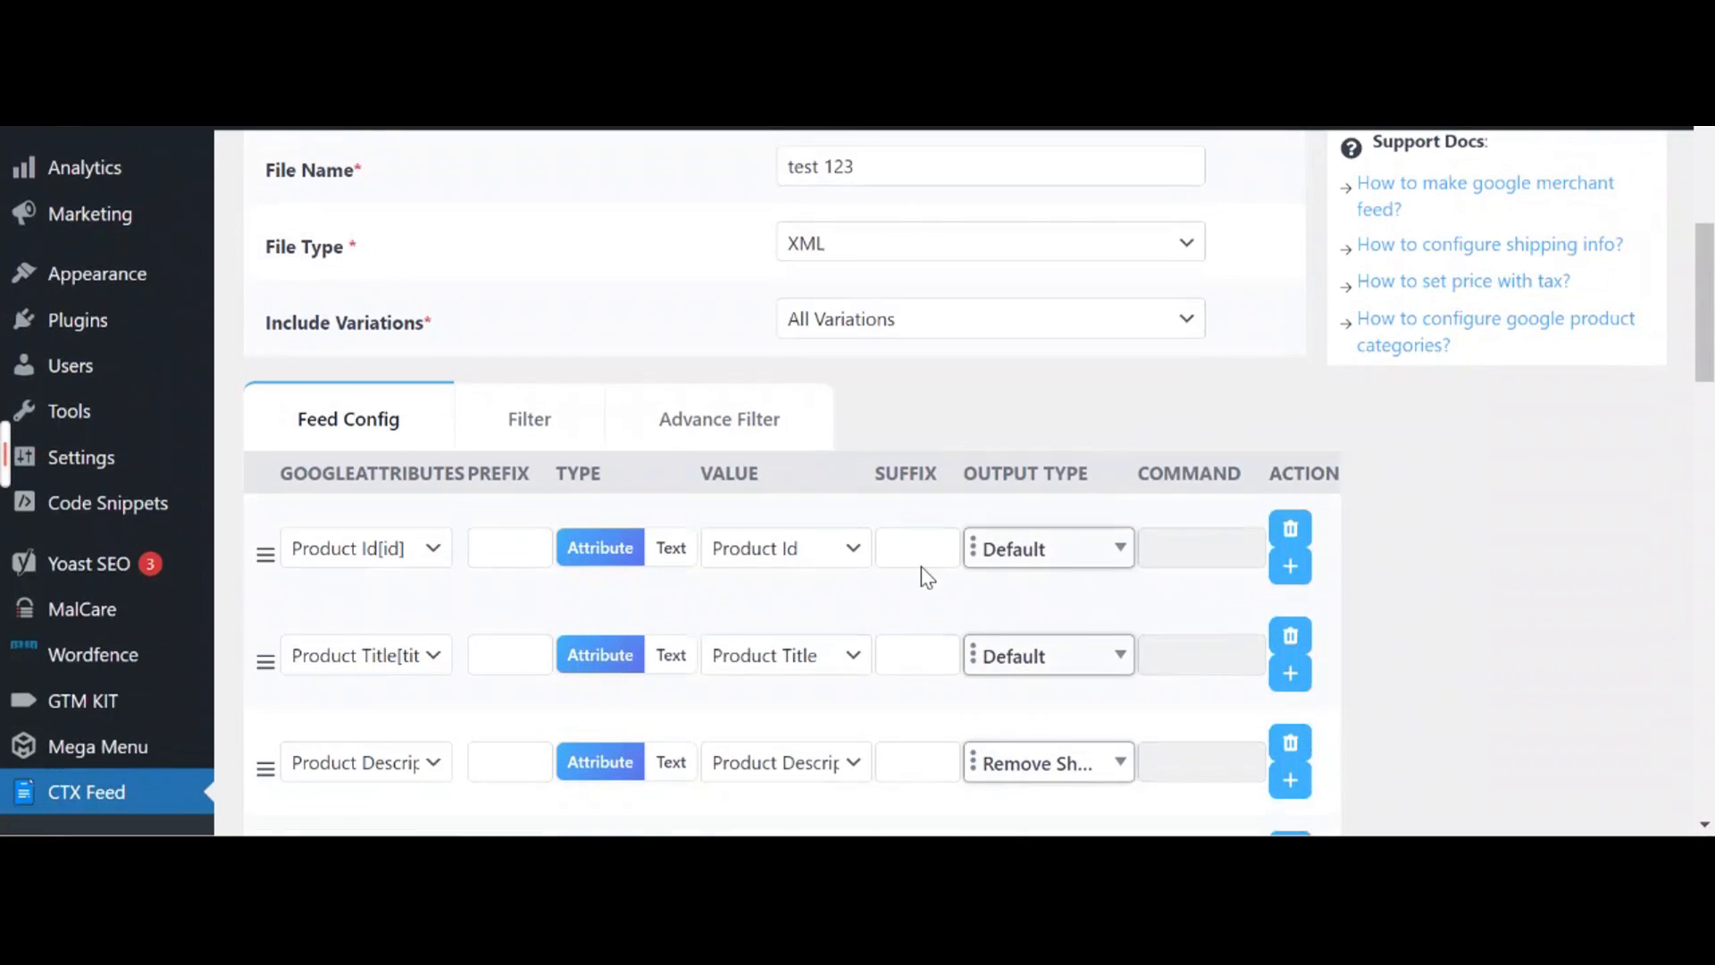
{"action": "scroll", "coordinate": [795, 576], "scroll_direction": "down", "scroll_amount": 3}
{"action": "scroll", "coordinate": [768, 580], "scroll_direction": "down", "scroll_amount": 3}
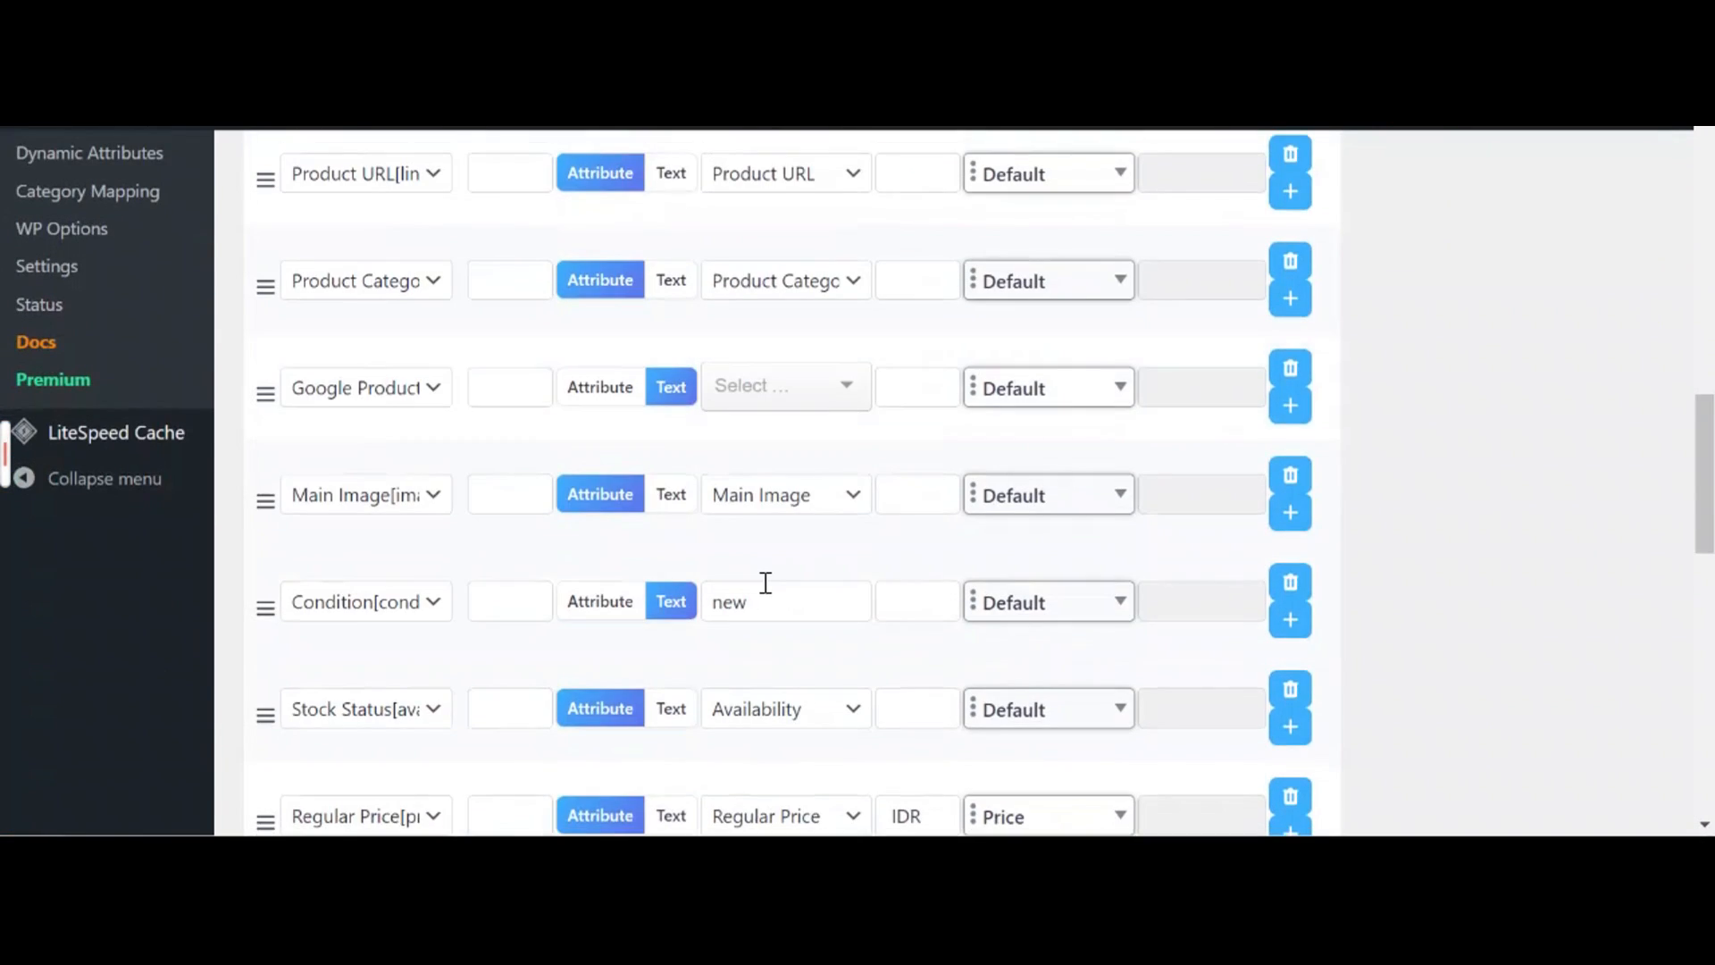
{"action": "scroll", "coordinate": [765, 582], "scroll_direction": "down", "scroll_amount": 3}
{"action": "scroll", "coordinate": [764, 583], "scroll_direction": "down", "scroll_amount": 3}
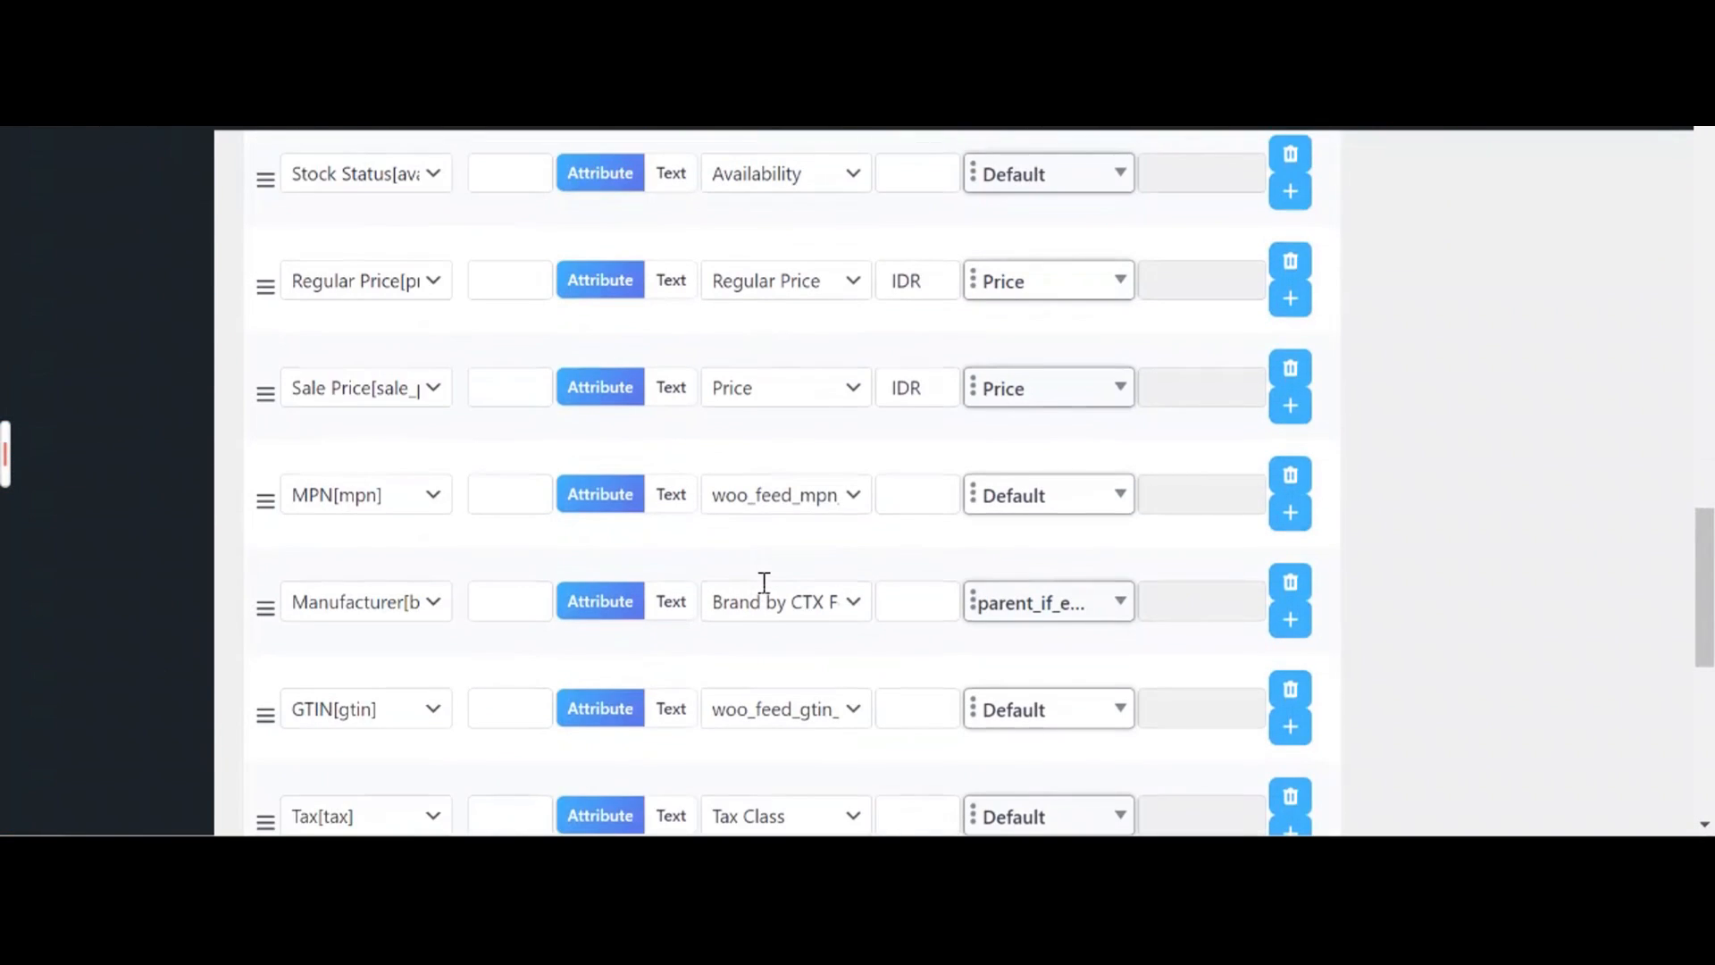
{"action": "scroll", "coordinate": [765, 583], "scroll_direction": "down", "scroll_amount": 3}
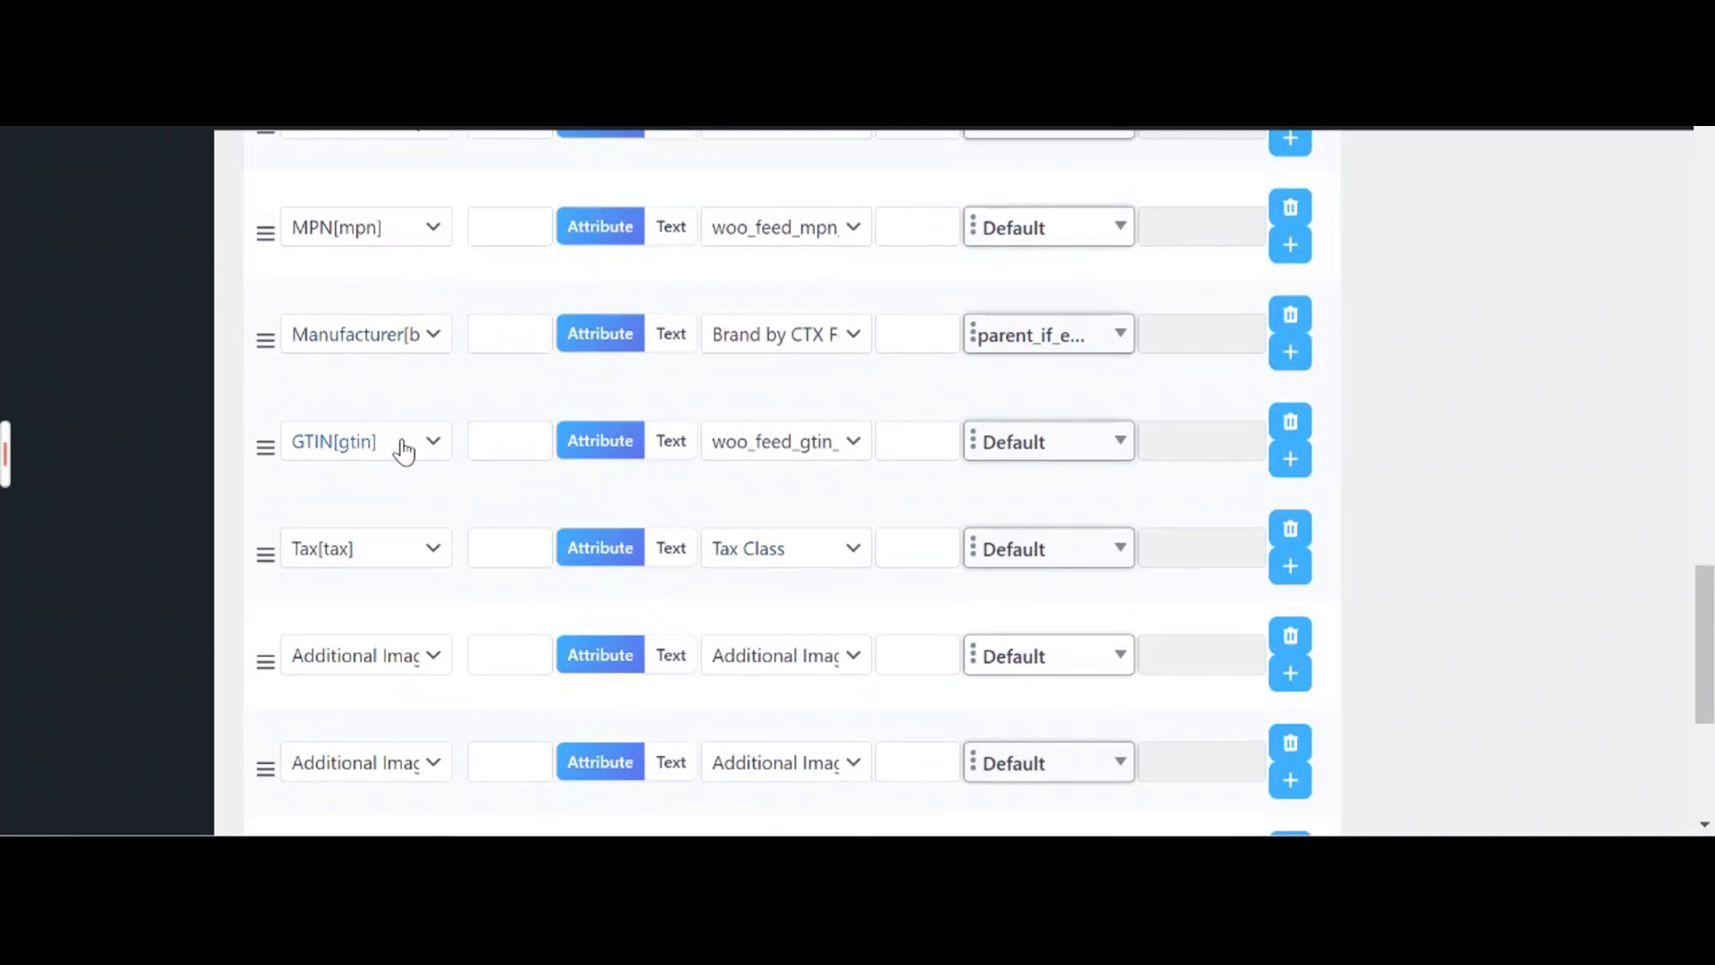
{"action": "left_click", "coordinate": [419, 347]}
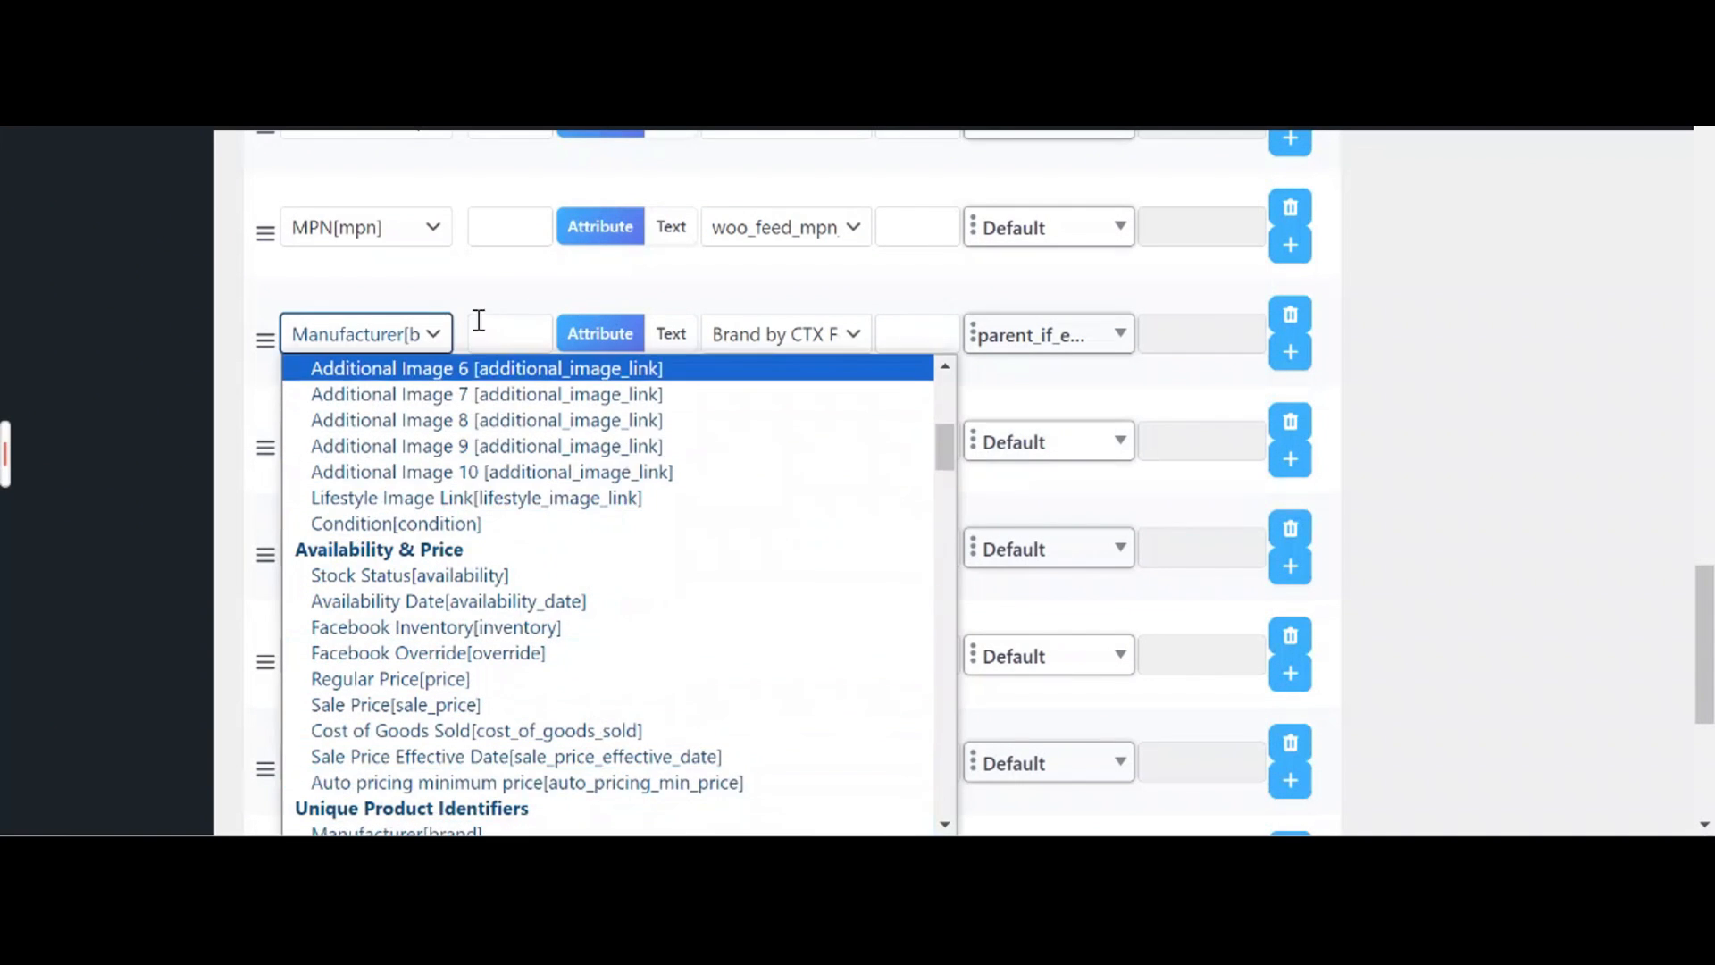
{"action": "left_click", "coordinate": [437, 343]}
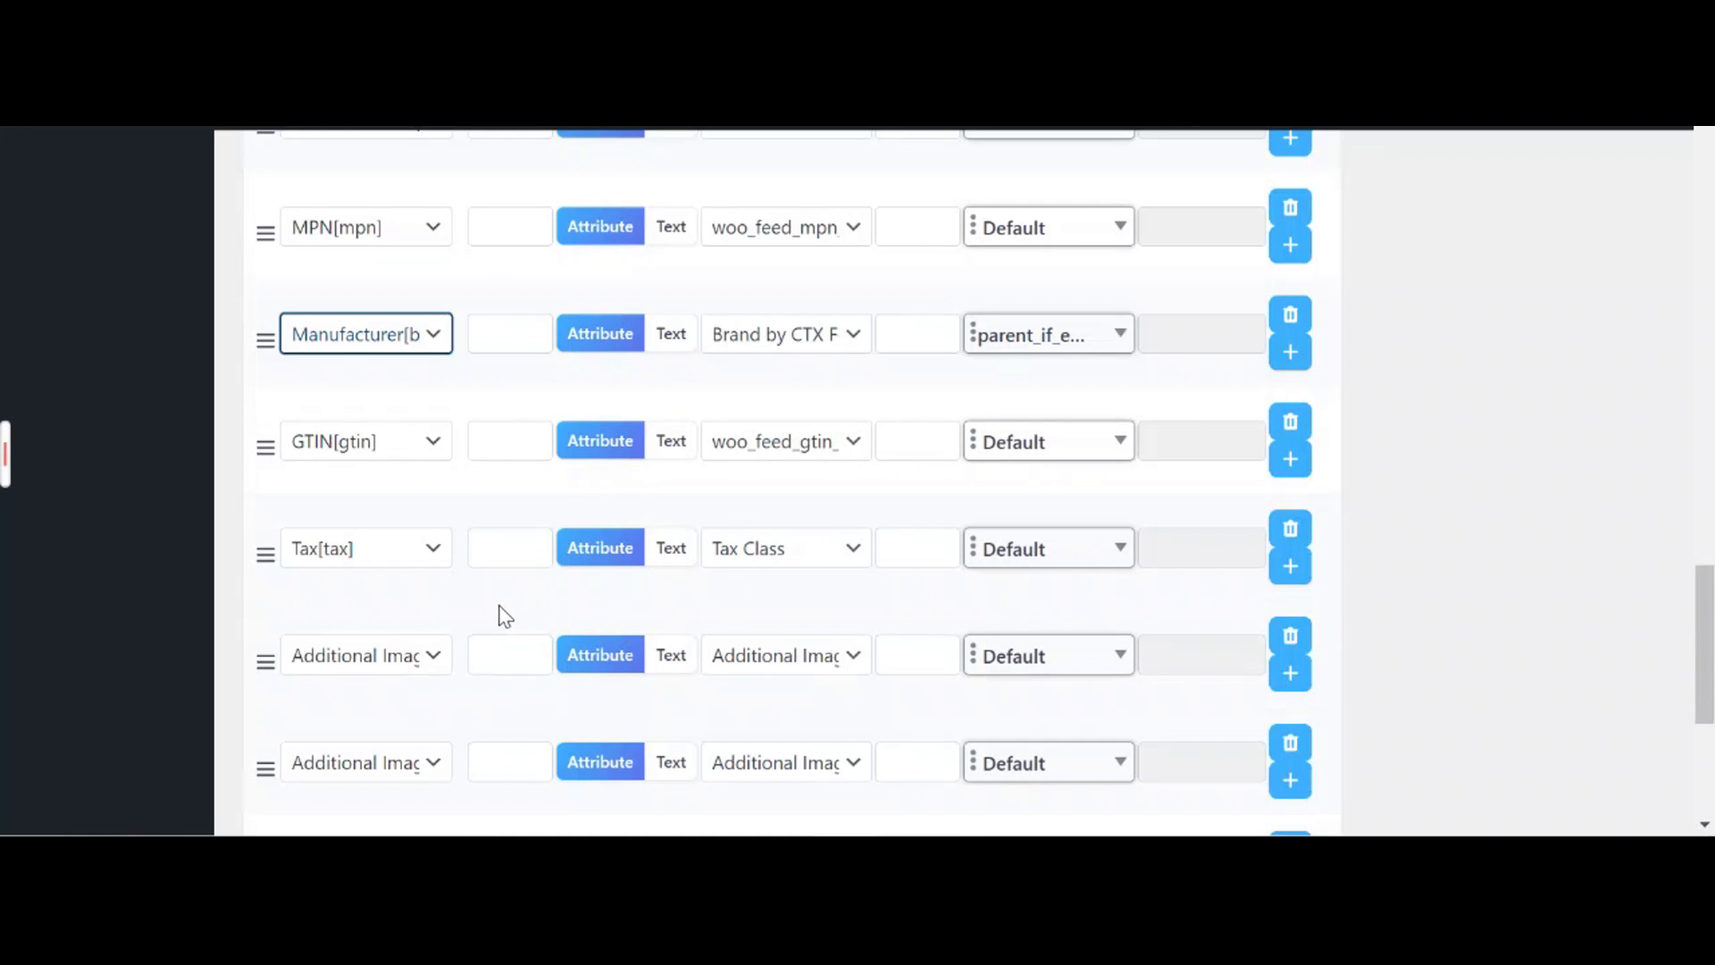
Change the Additional Image row below Tax to the Shipping attribute
{"action": "left_click", "coordinate": [438, 655]}
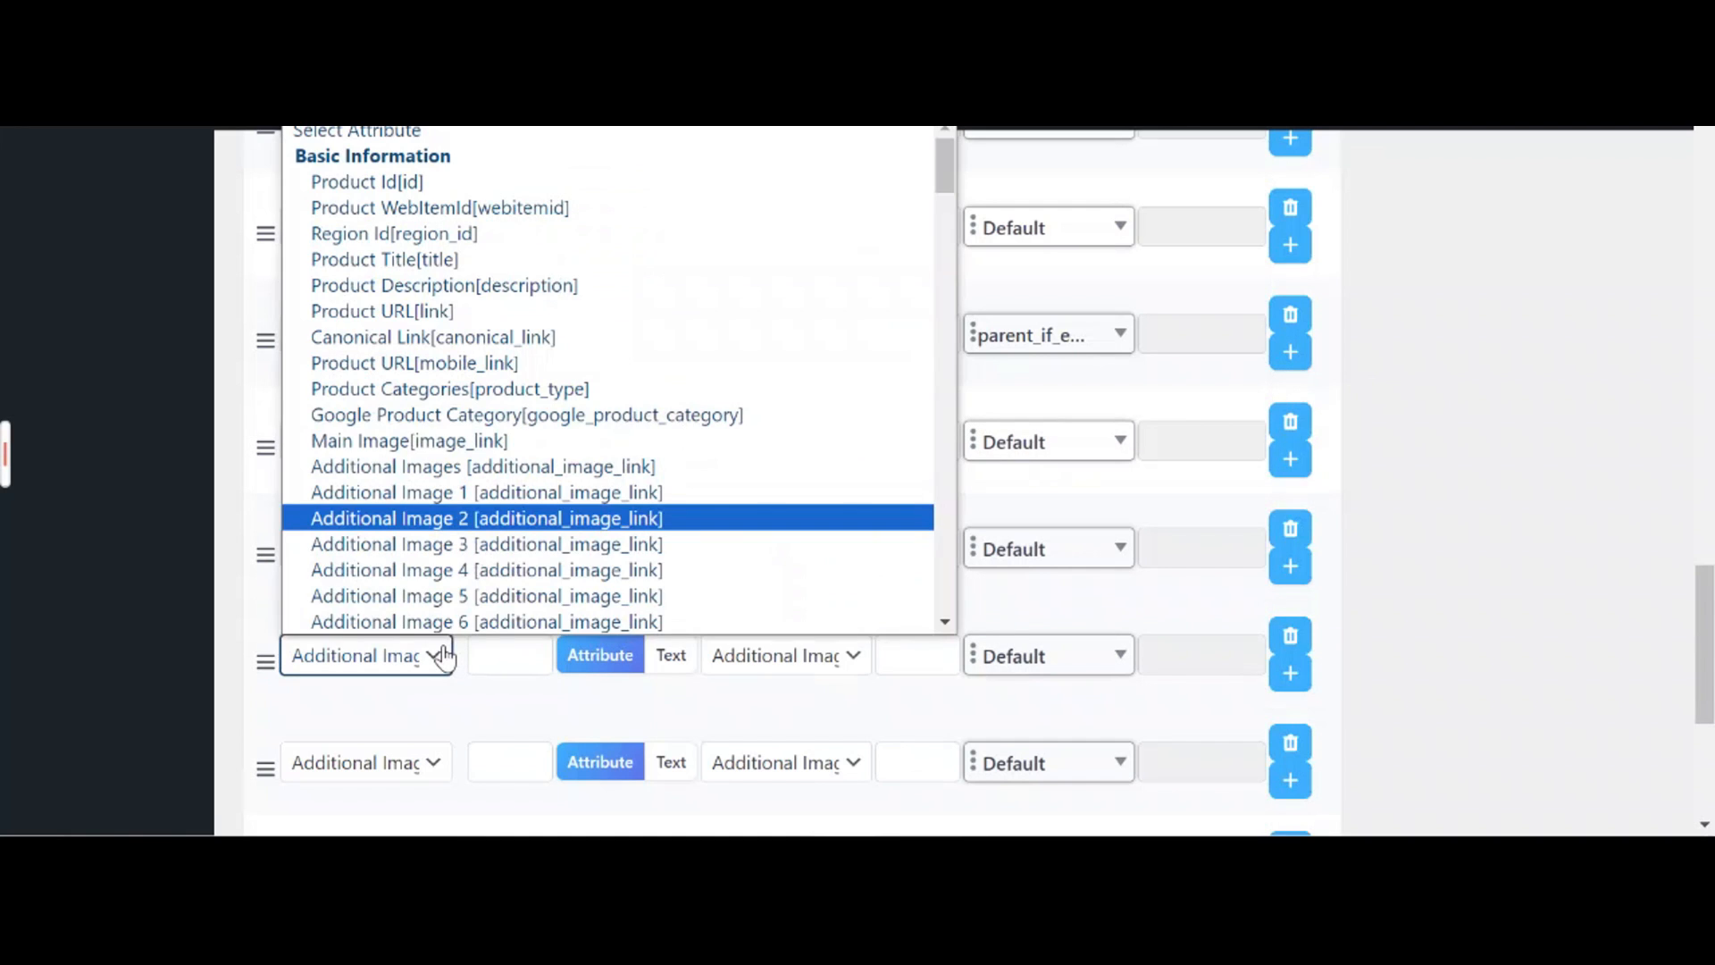
{"action": "scroll", "coordinate": [547, 536], "scroll_direction": "down", "scroll_amount": 3}
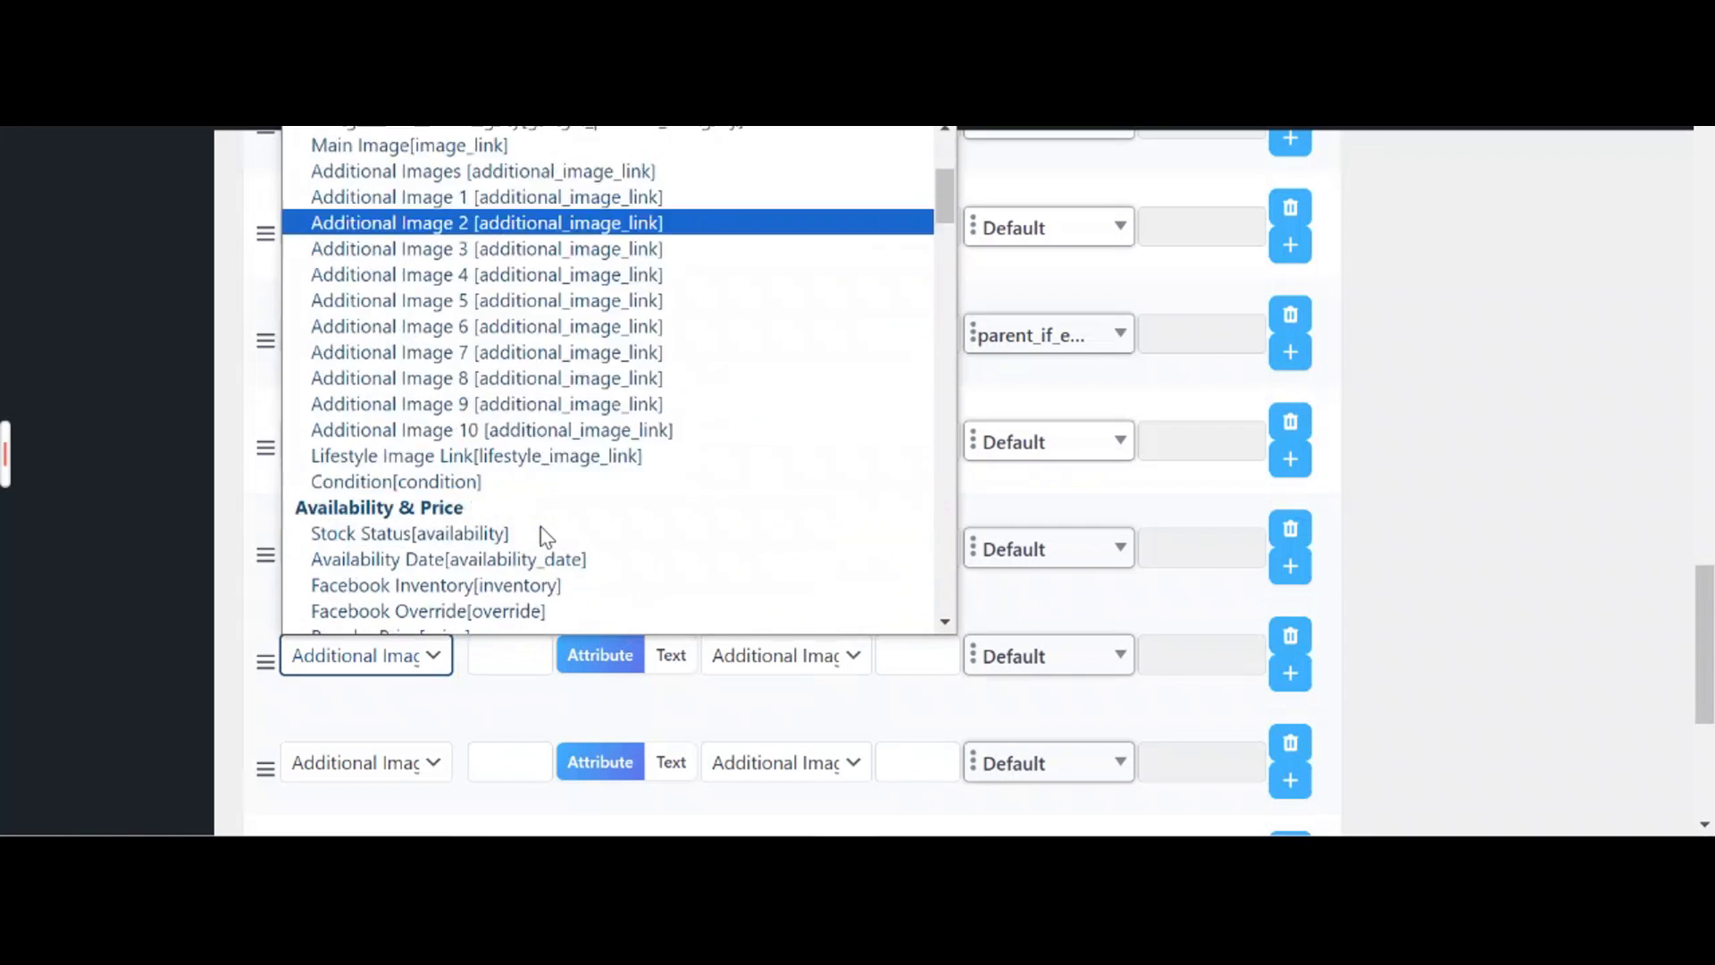
{"action": "scroll", "coordinate": [544, 527], "scroll_direction": "down", "scroll_amount": 8}
{"action": "scroll", "coordinate": [532, 501], "scroll_direction": "down", "scroll_amount": 4}
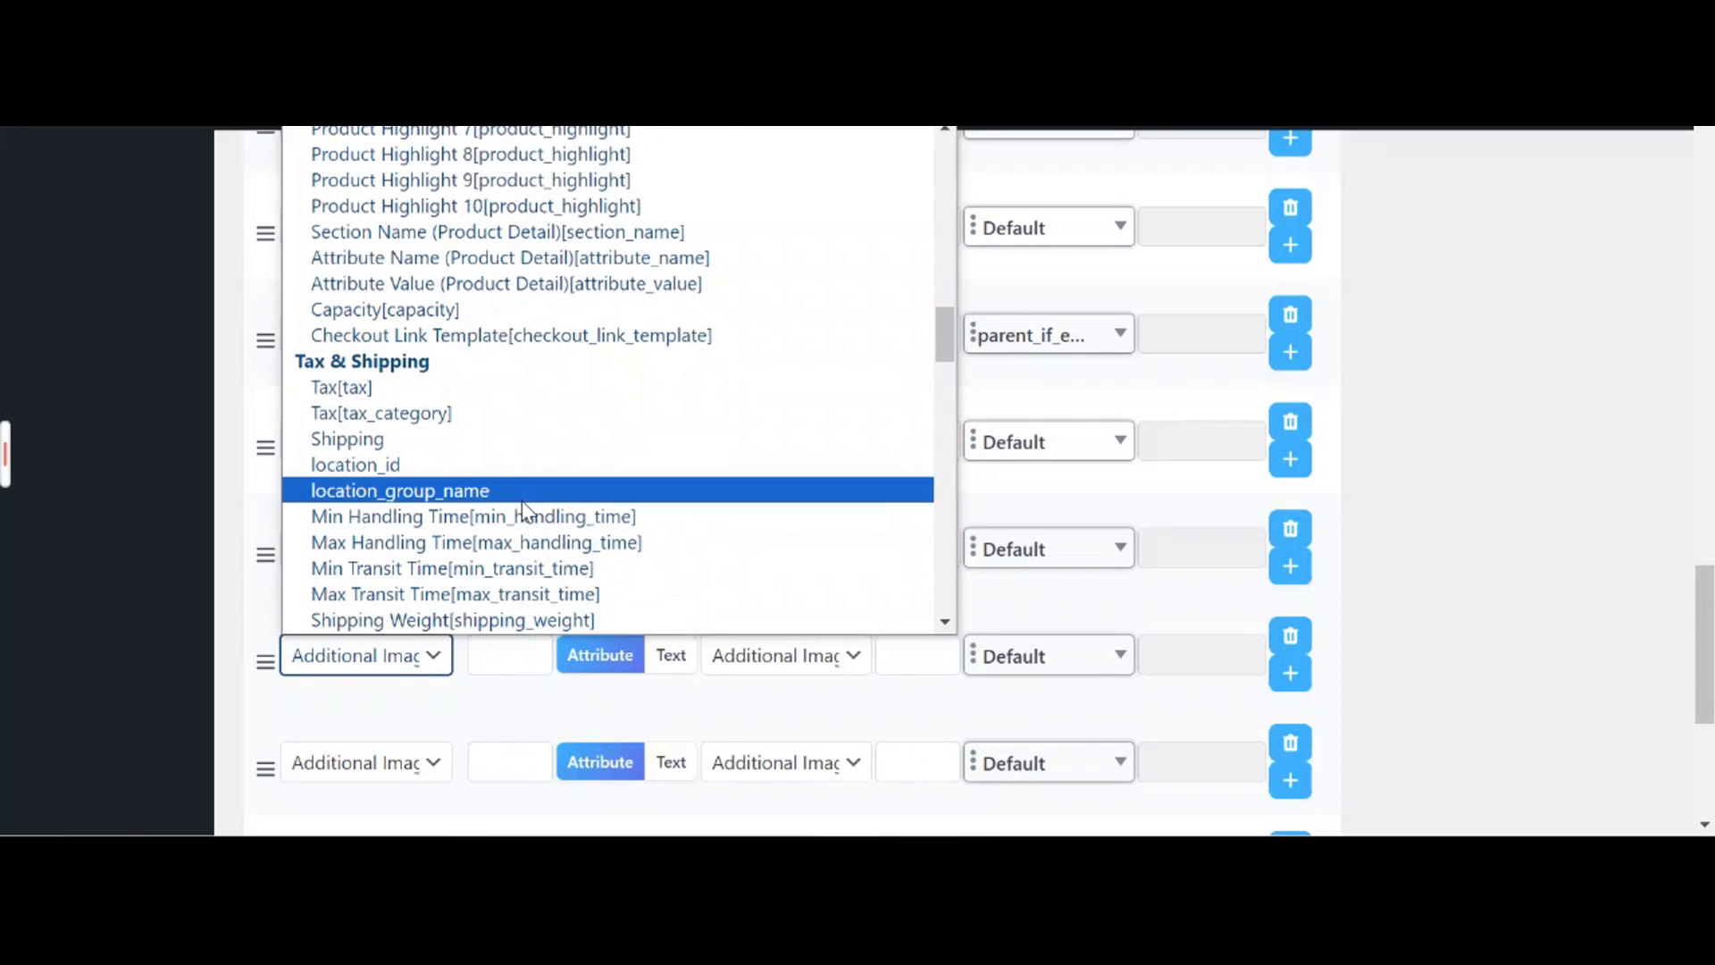
{"action": "left_click", "coordinate": [470, 442]}
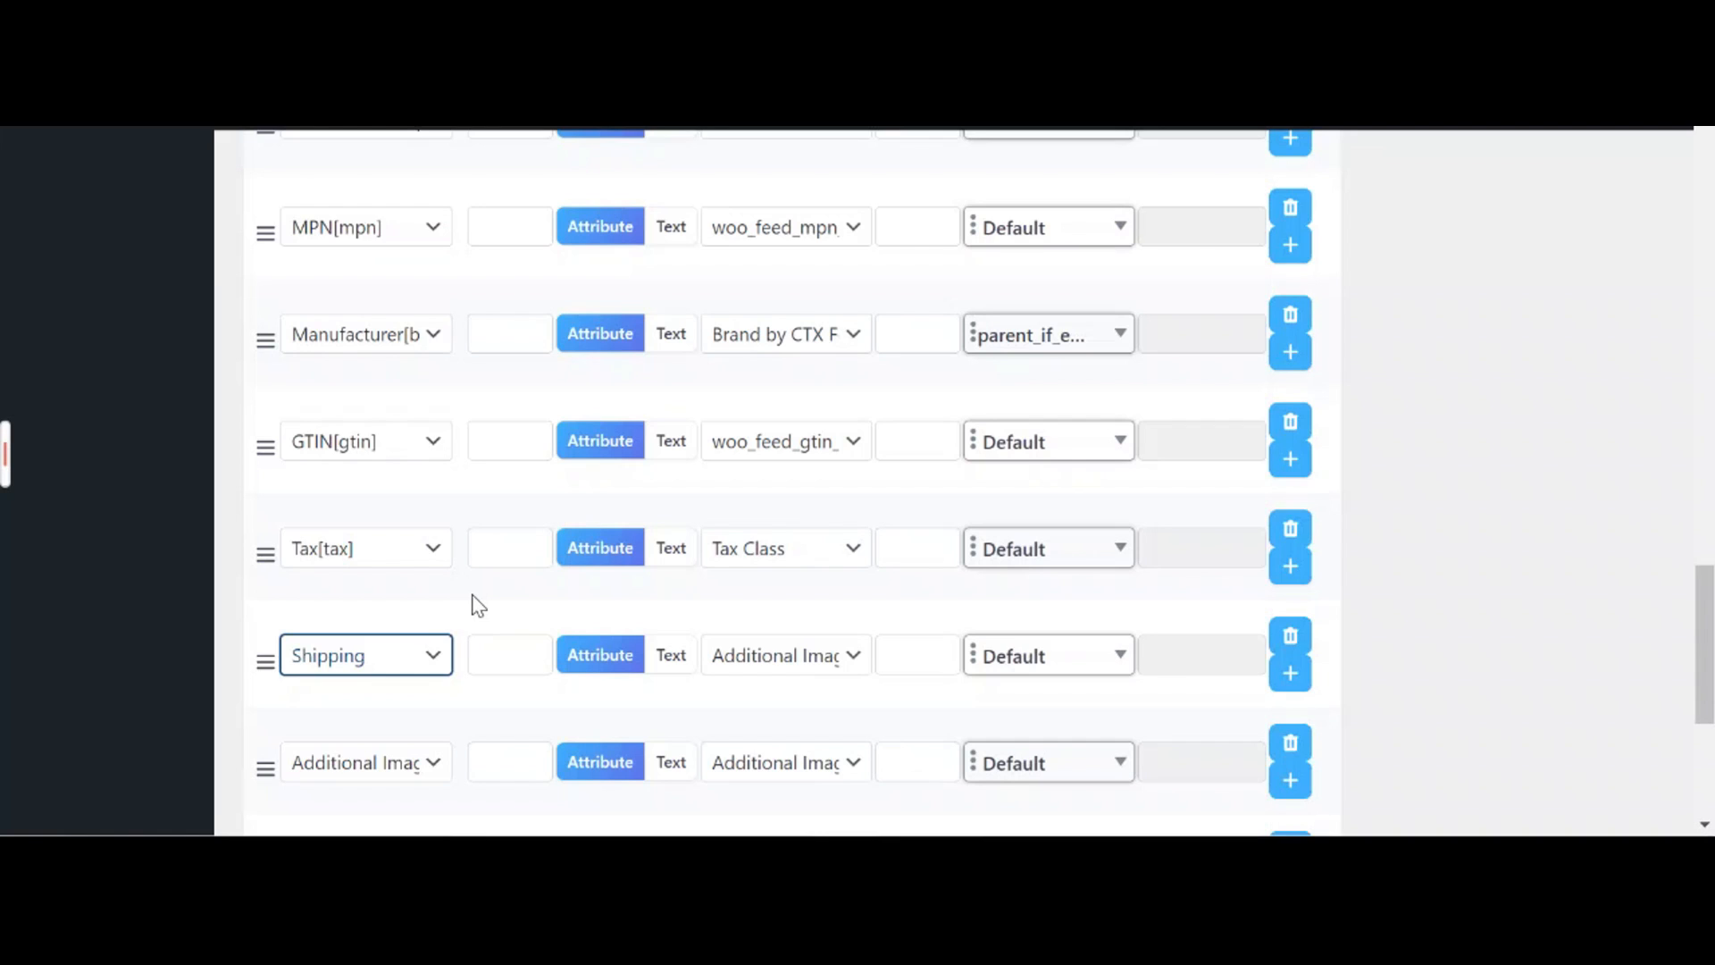
Save the feed configuration with the new Shipping row
{"action": "left_click", "coordinate": [475, 602]}
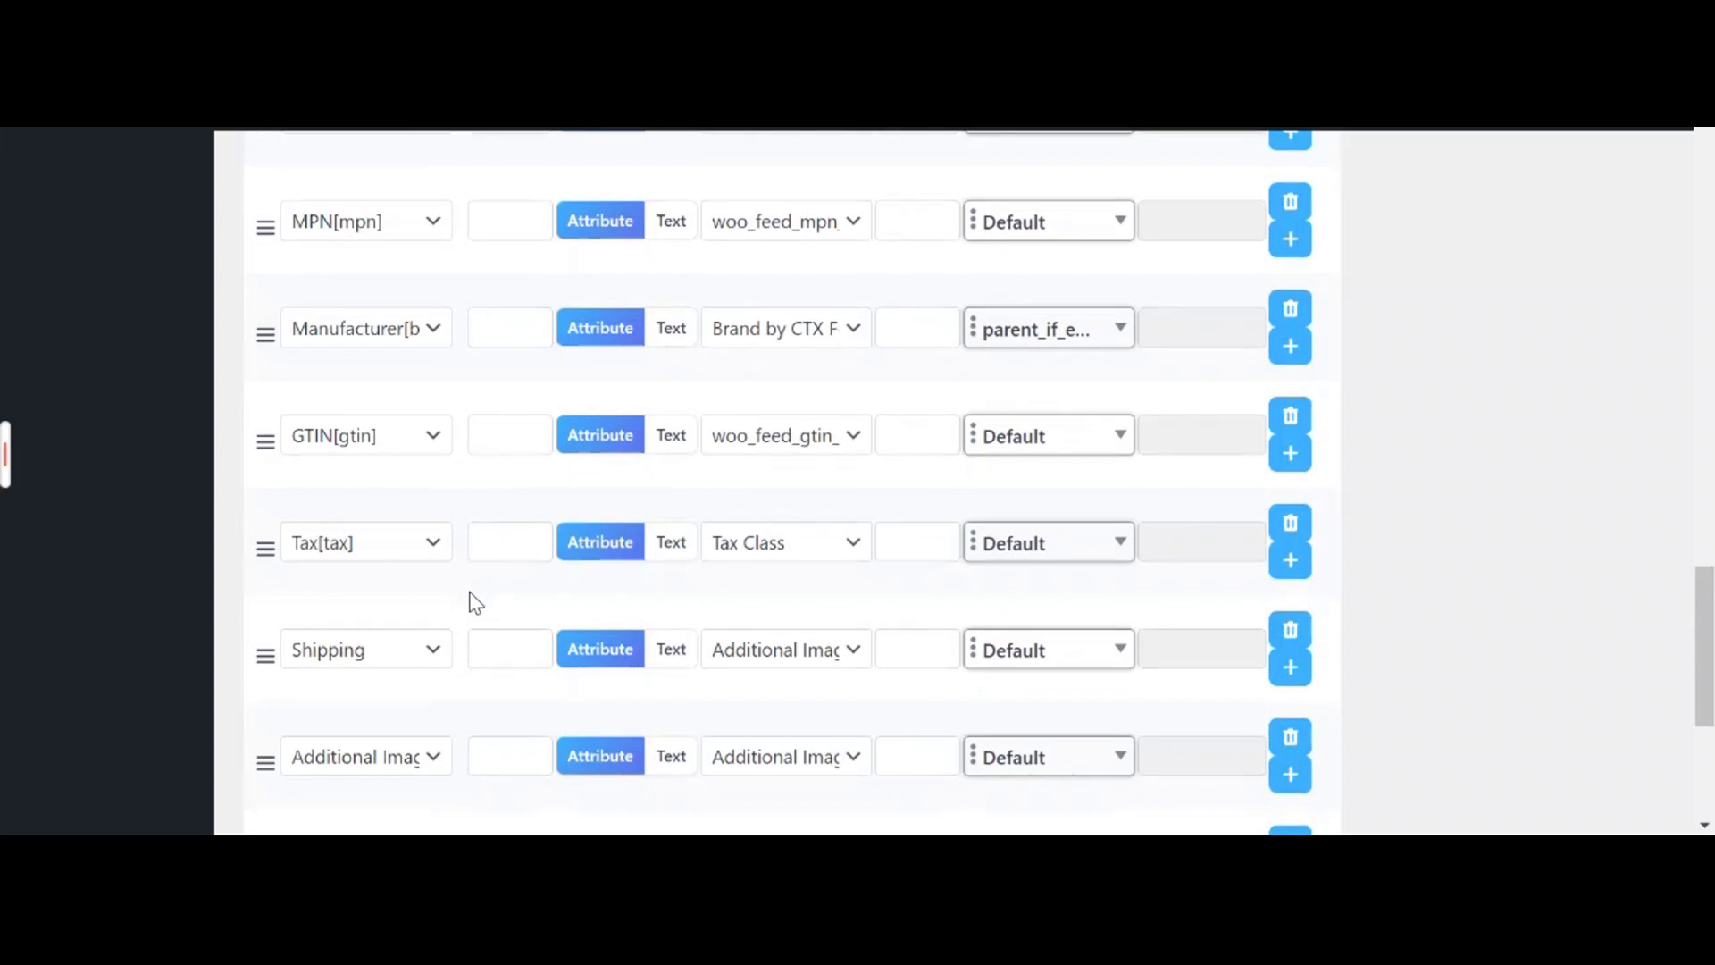
{"action": "scroll", "coordinate": [536, 596], "scroll_direction": "down", "scroll_amount": 5}
{"action": "left_click", "coordinate": [977, 698]}
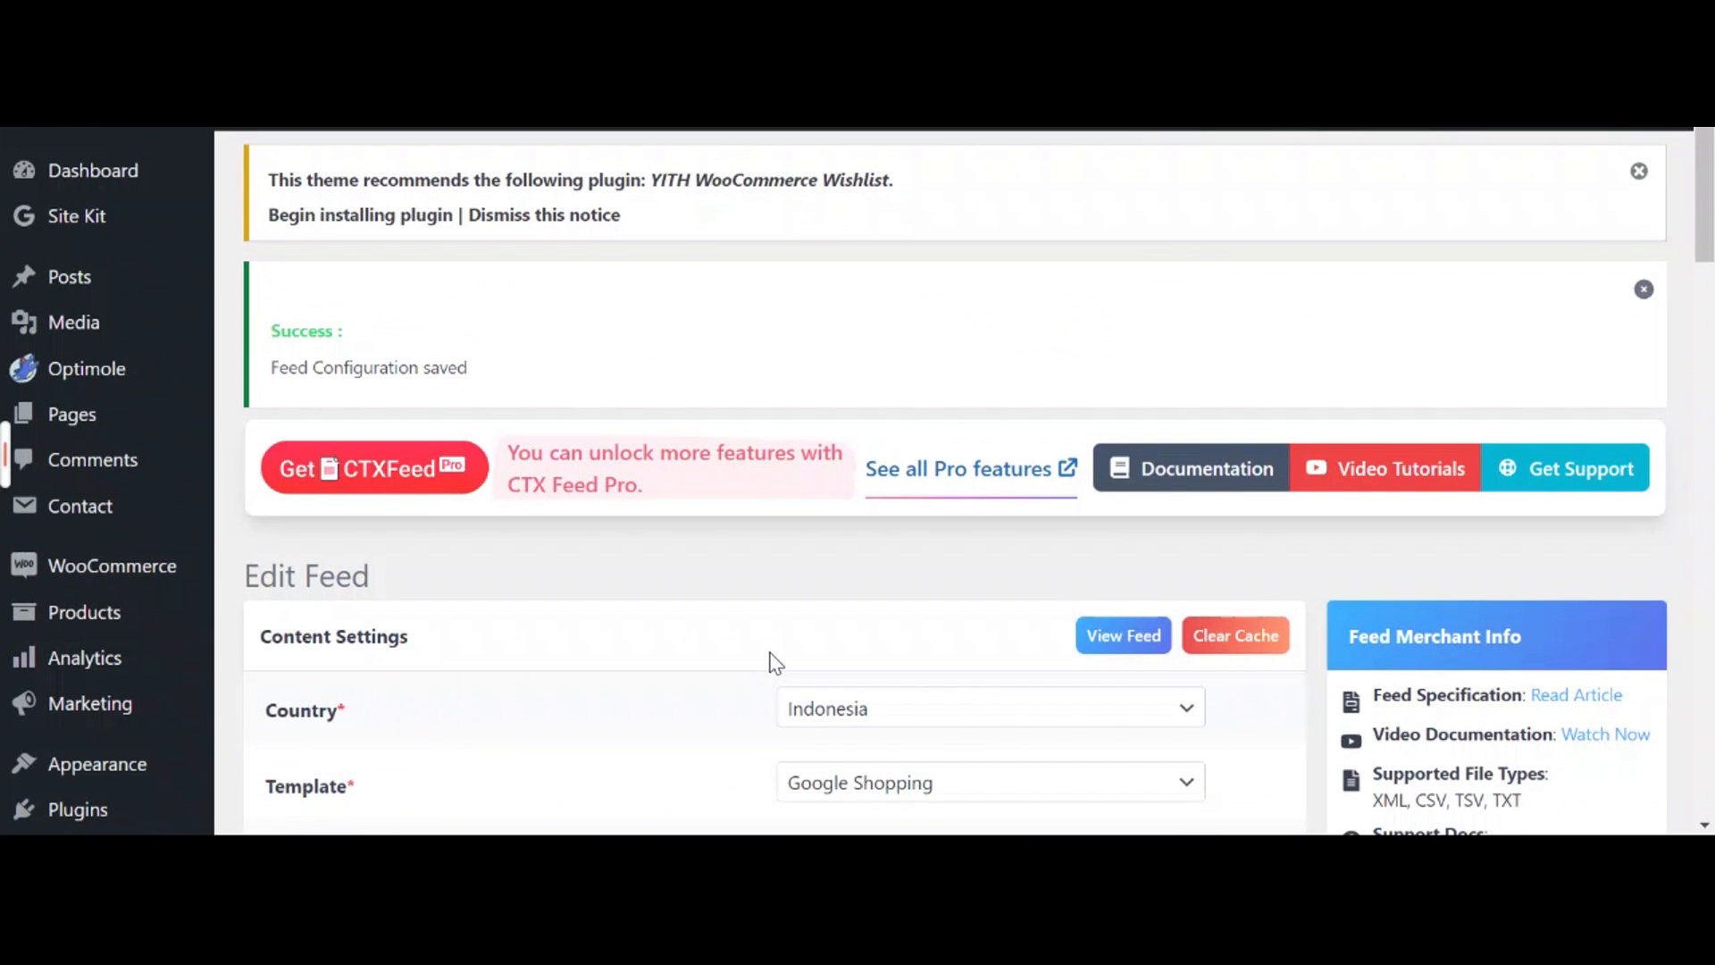
Return to the Manage Feeds list and copy the test 123 feed's URL
{"action": "scroll", "coordinate": [710, 654], "scroll_direction": "down", "scroll_amount": 6}
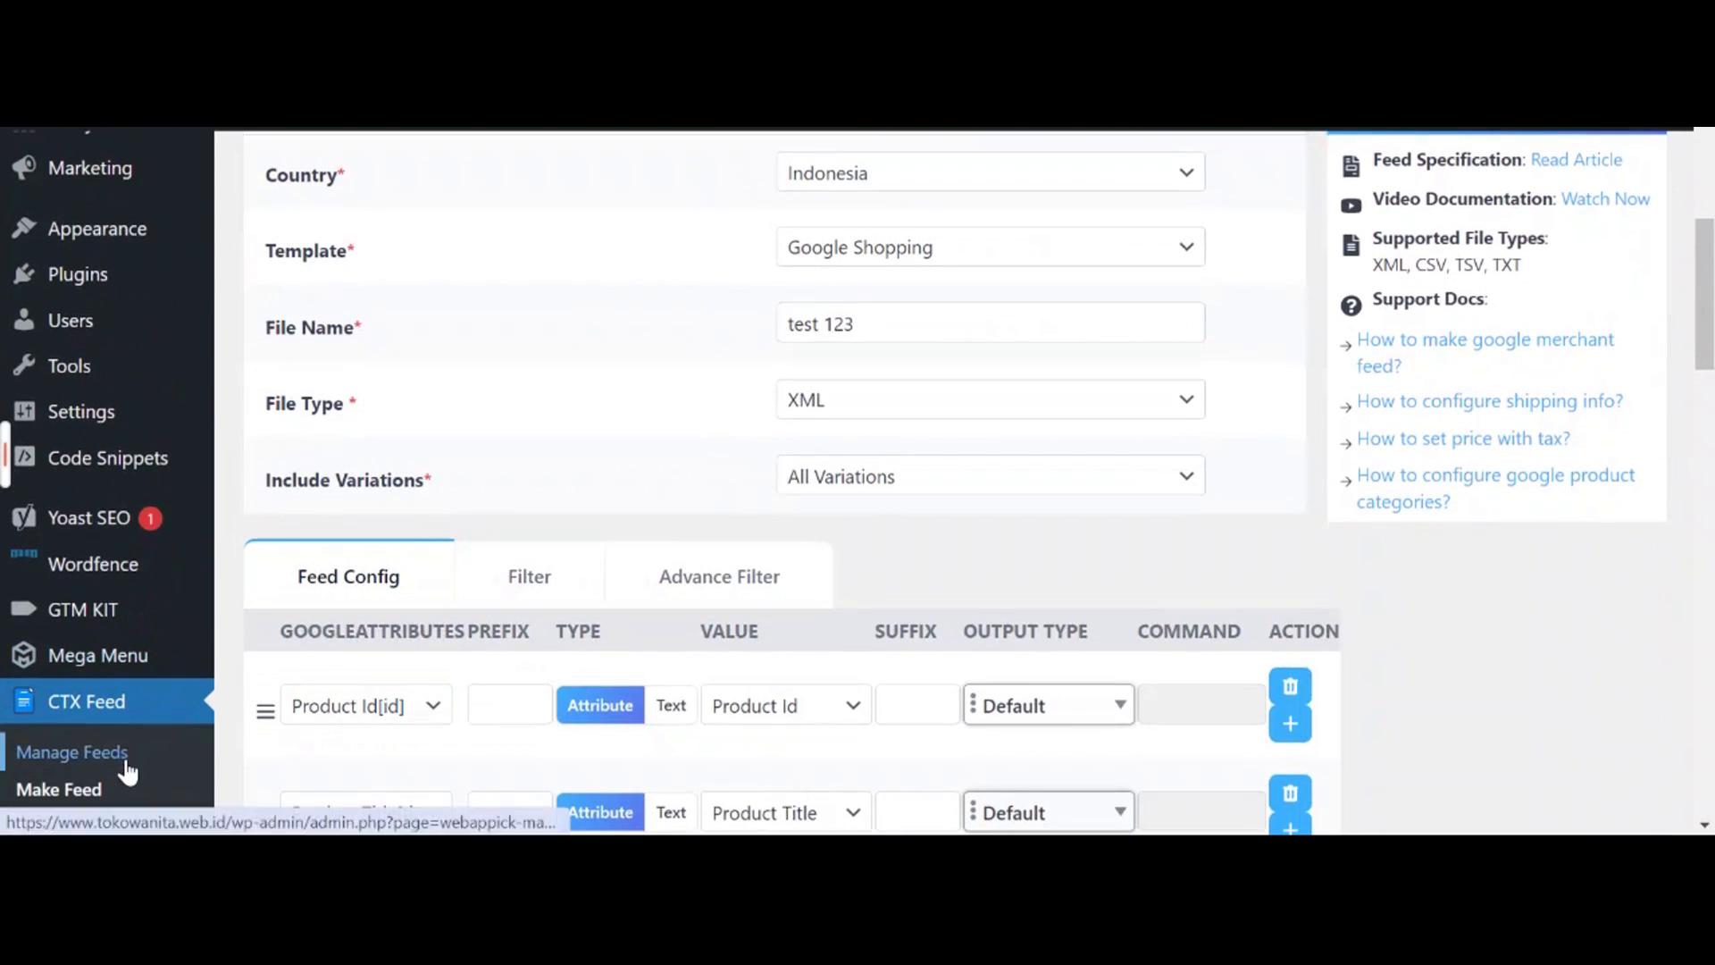
{"action": "left_click", "coordinate": [127, 770]}
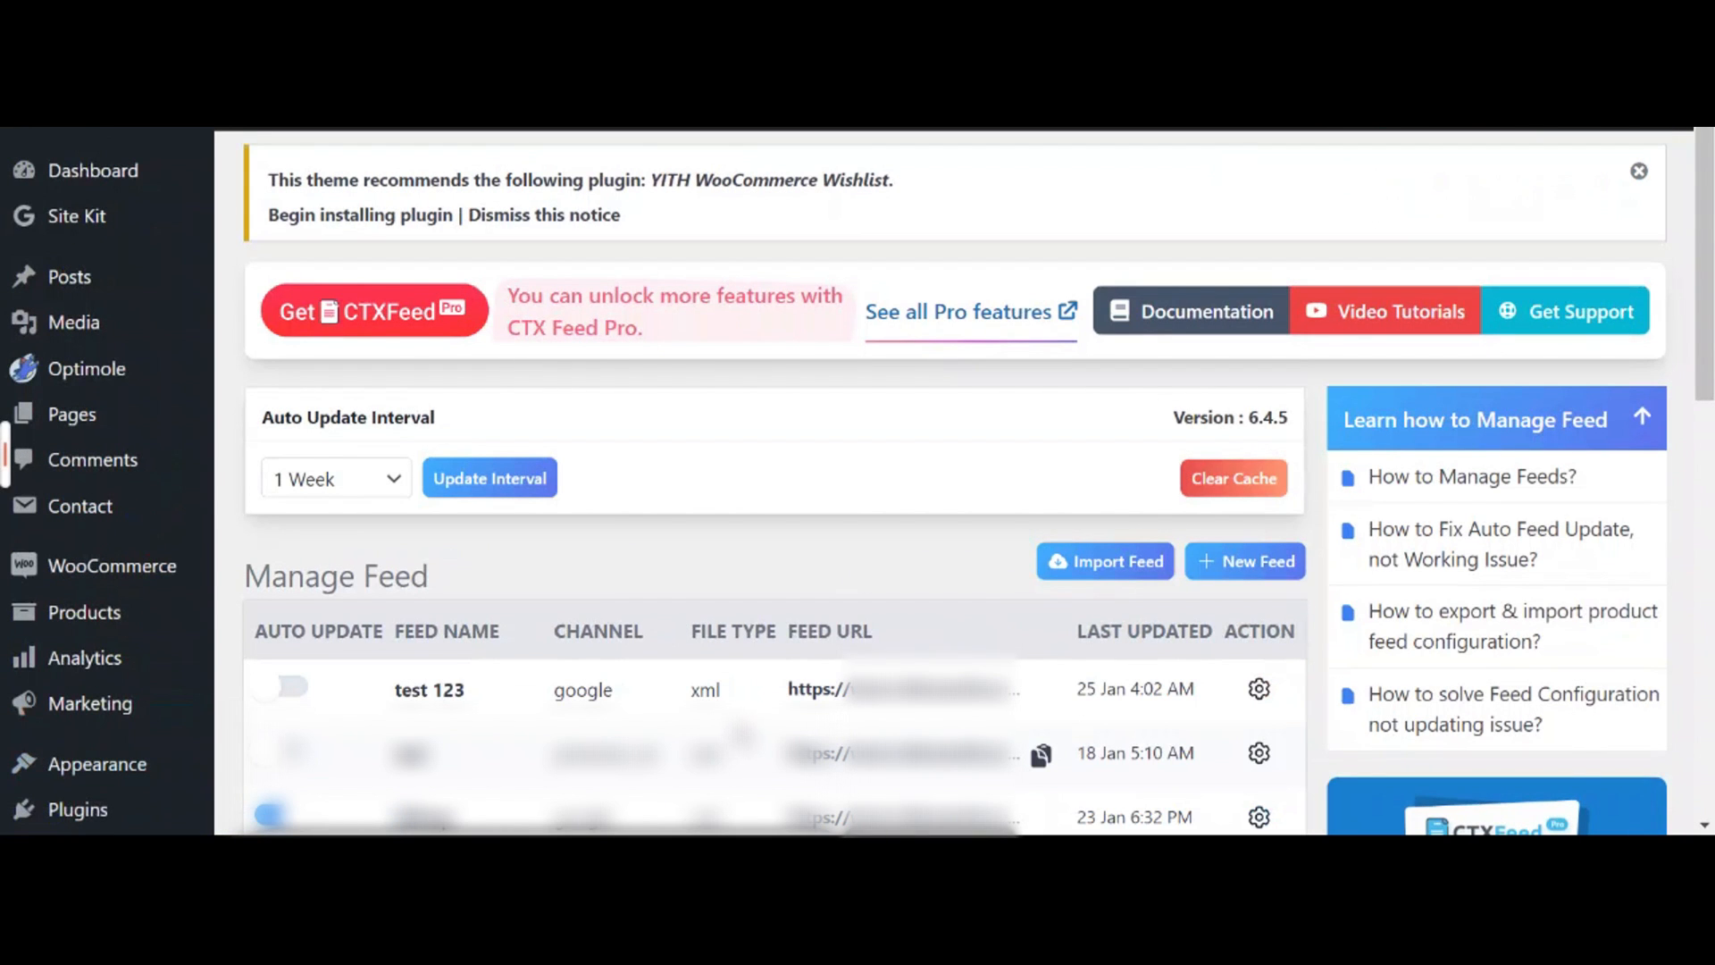
{"action": "scroll", "coordinate": [745, 731], "scroll_direction": "down", "scroll_amount": 3}
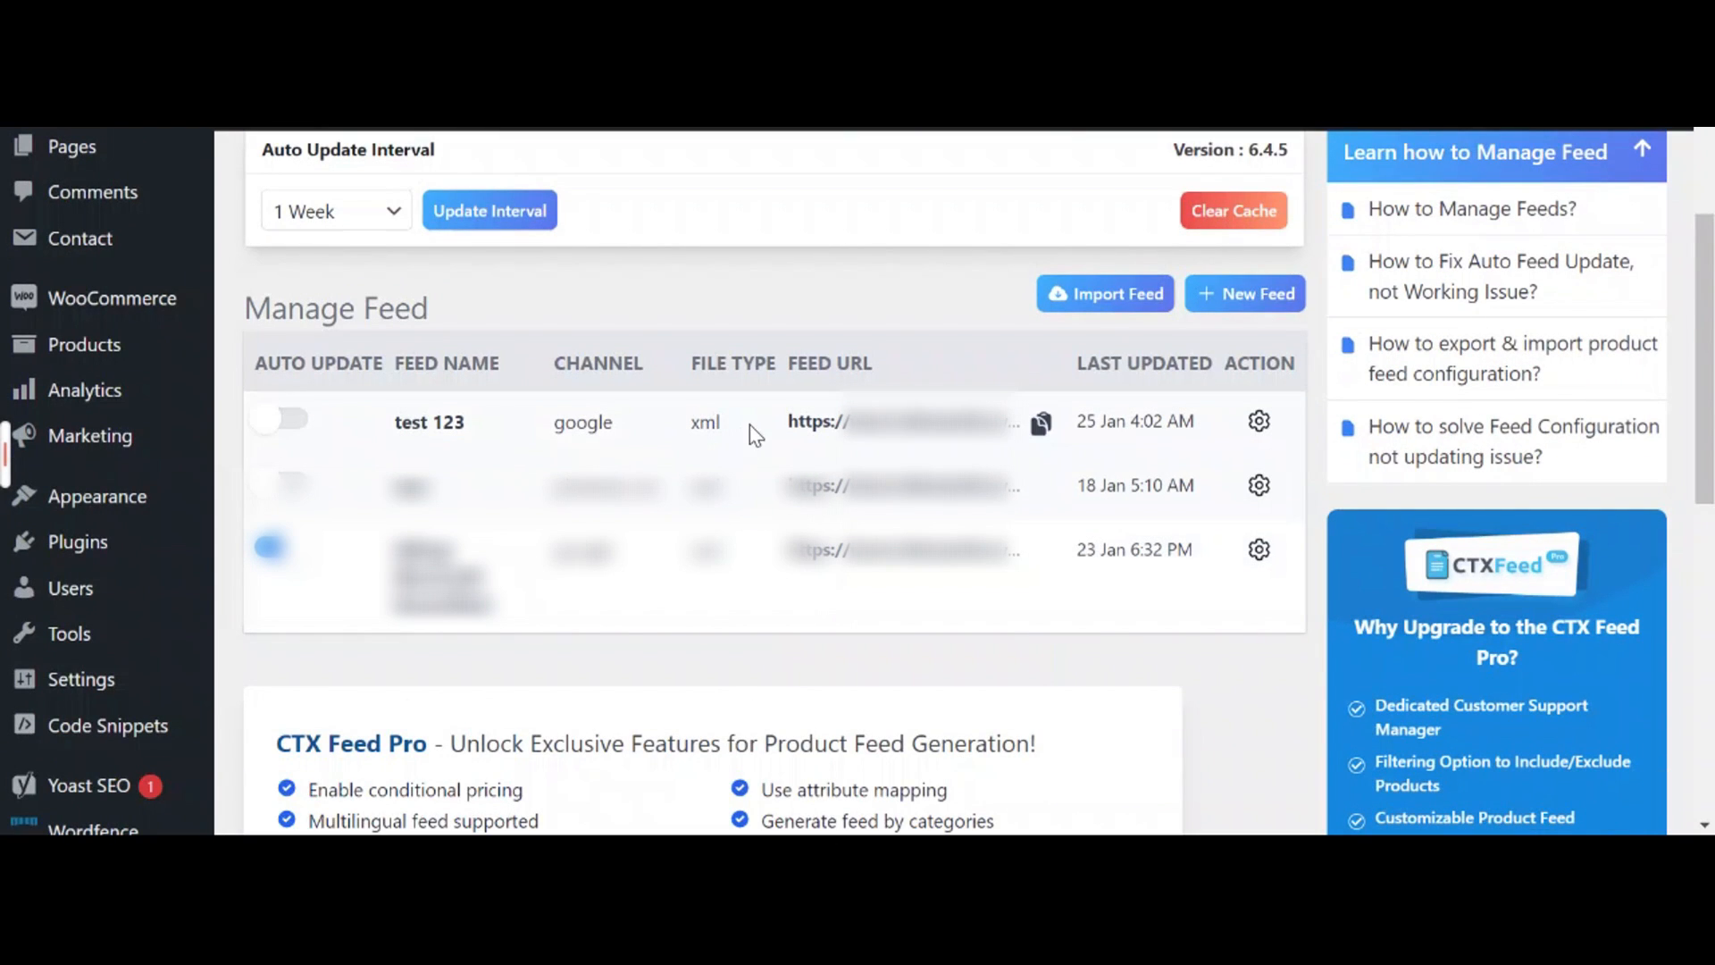
{"action": "left_click", "coordinate": [1041, 426]}
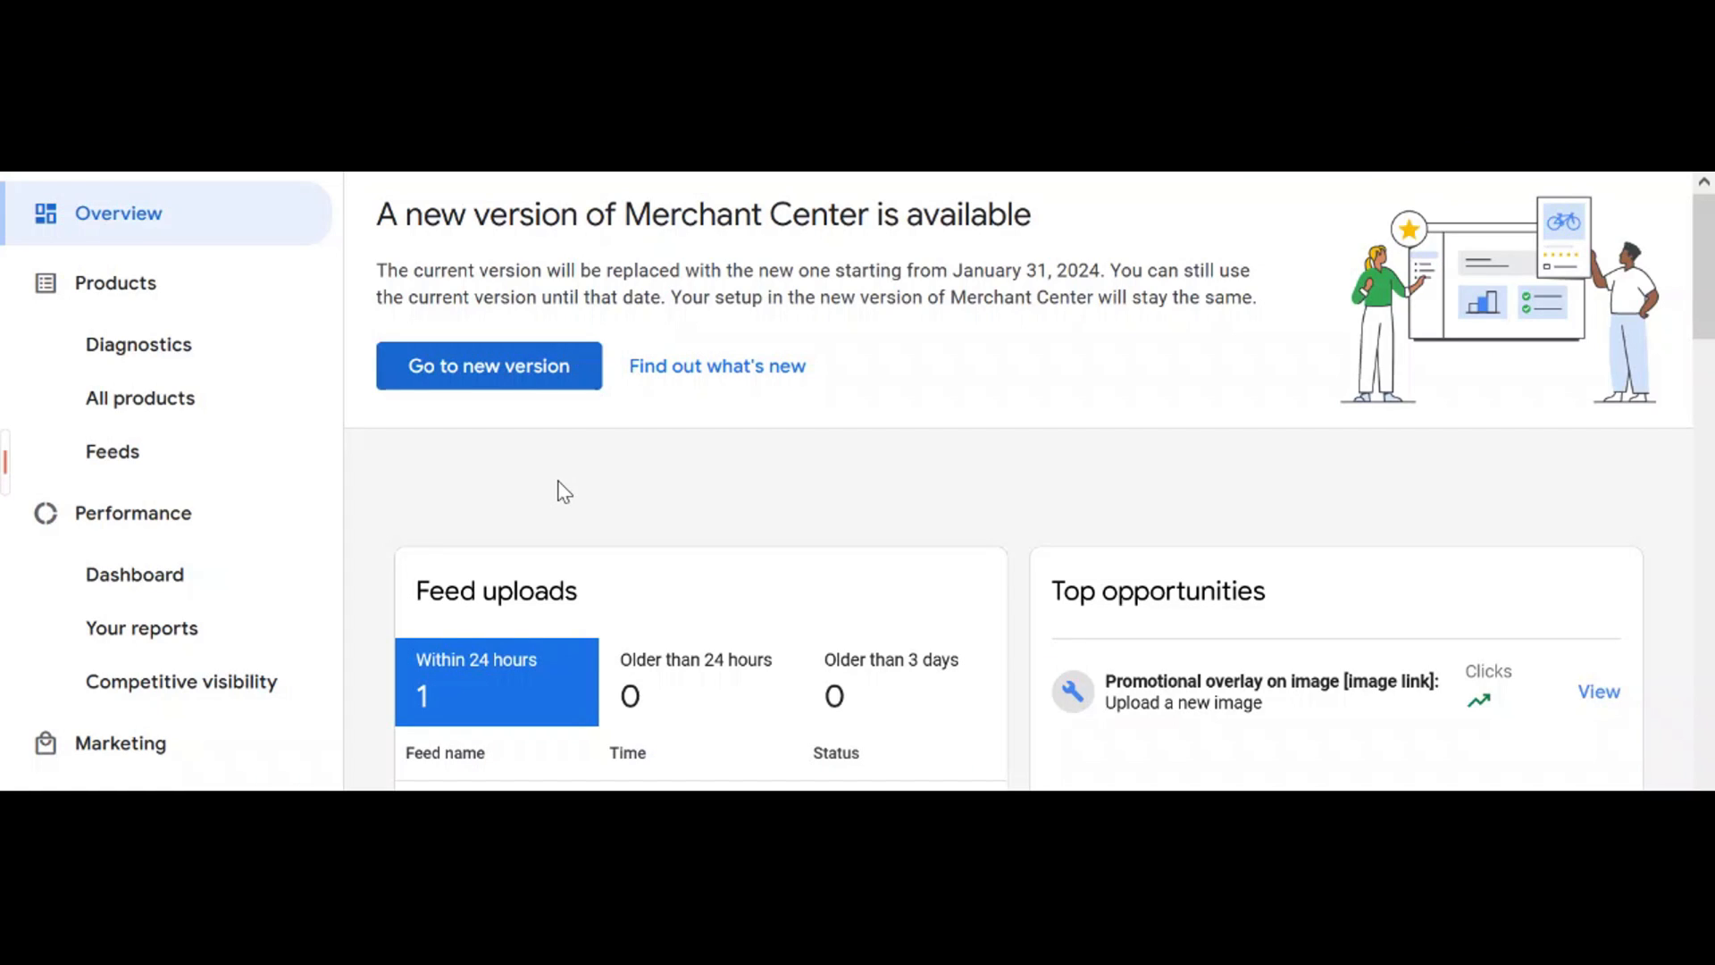
Go to Products > Feeds and start adding a new primary feed
{"action": "left_click", "coordinate": [294, 464]}
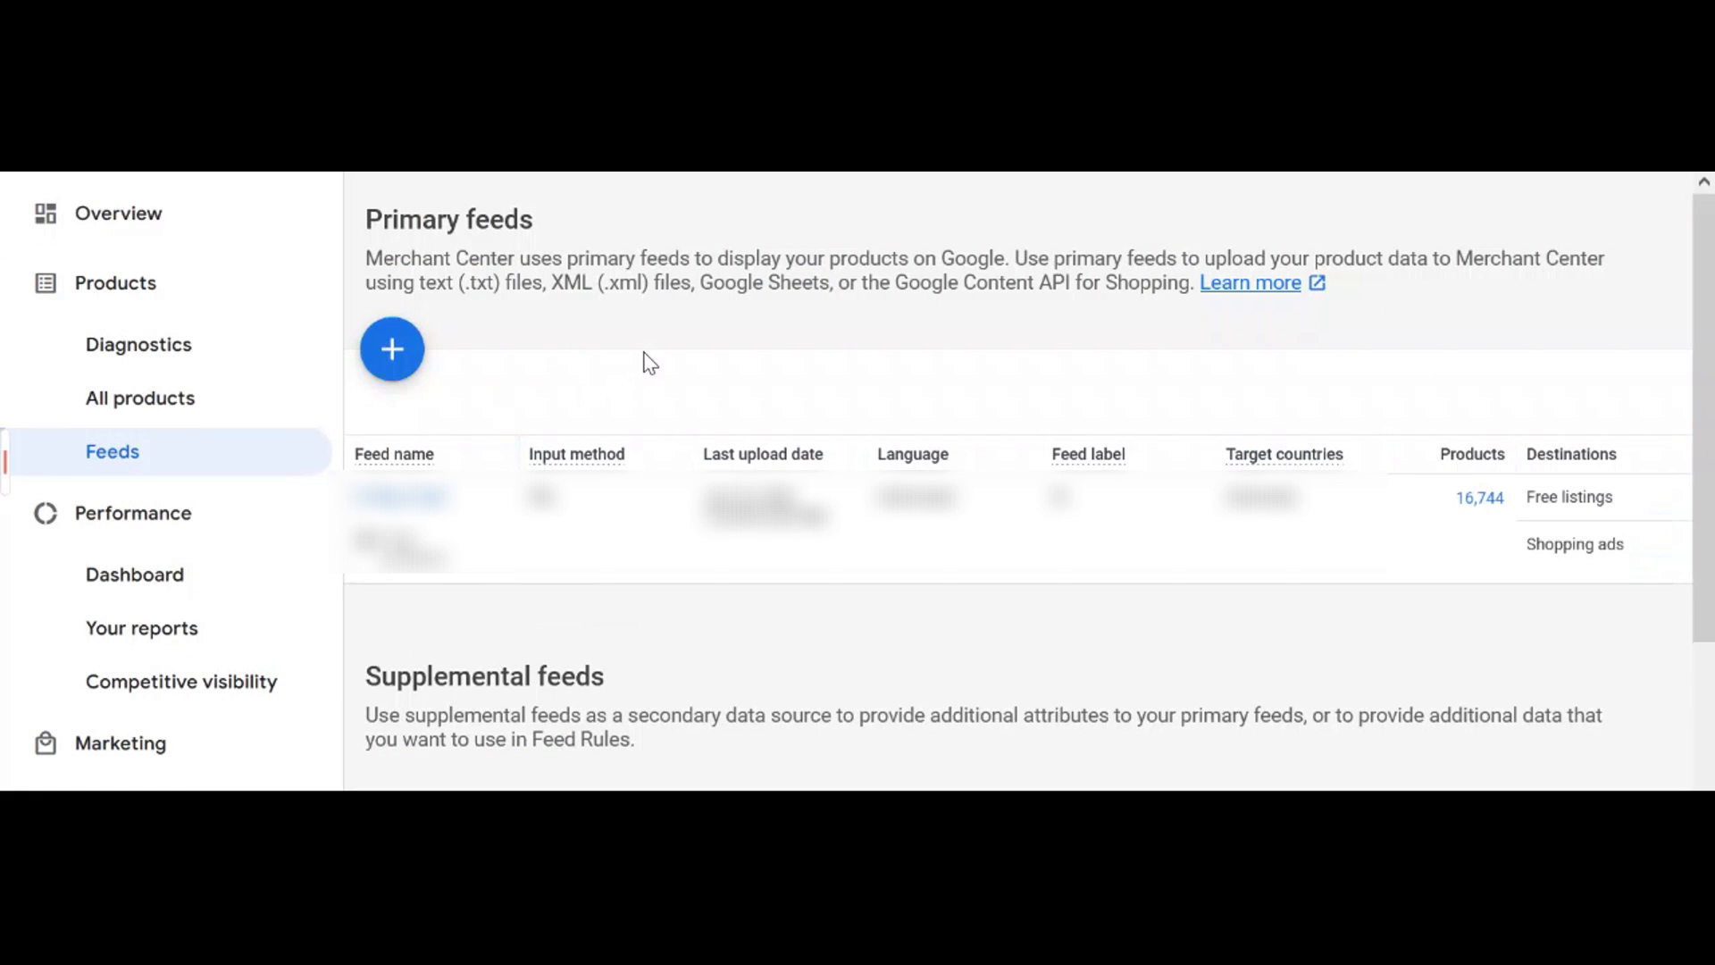
{"action": "left_click", "coordinate": [413, 358]}
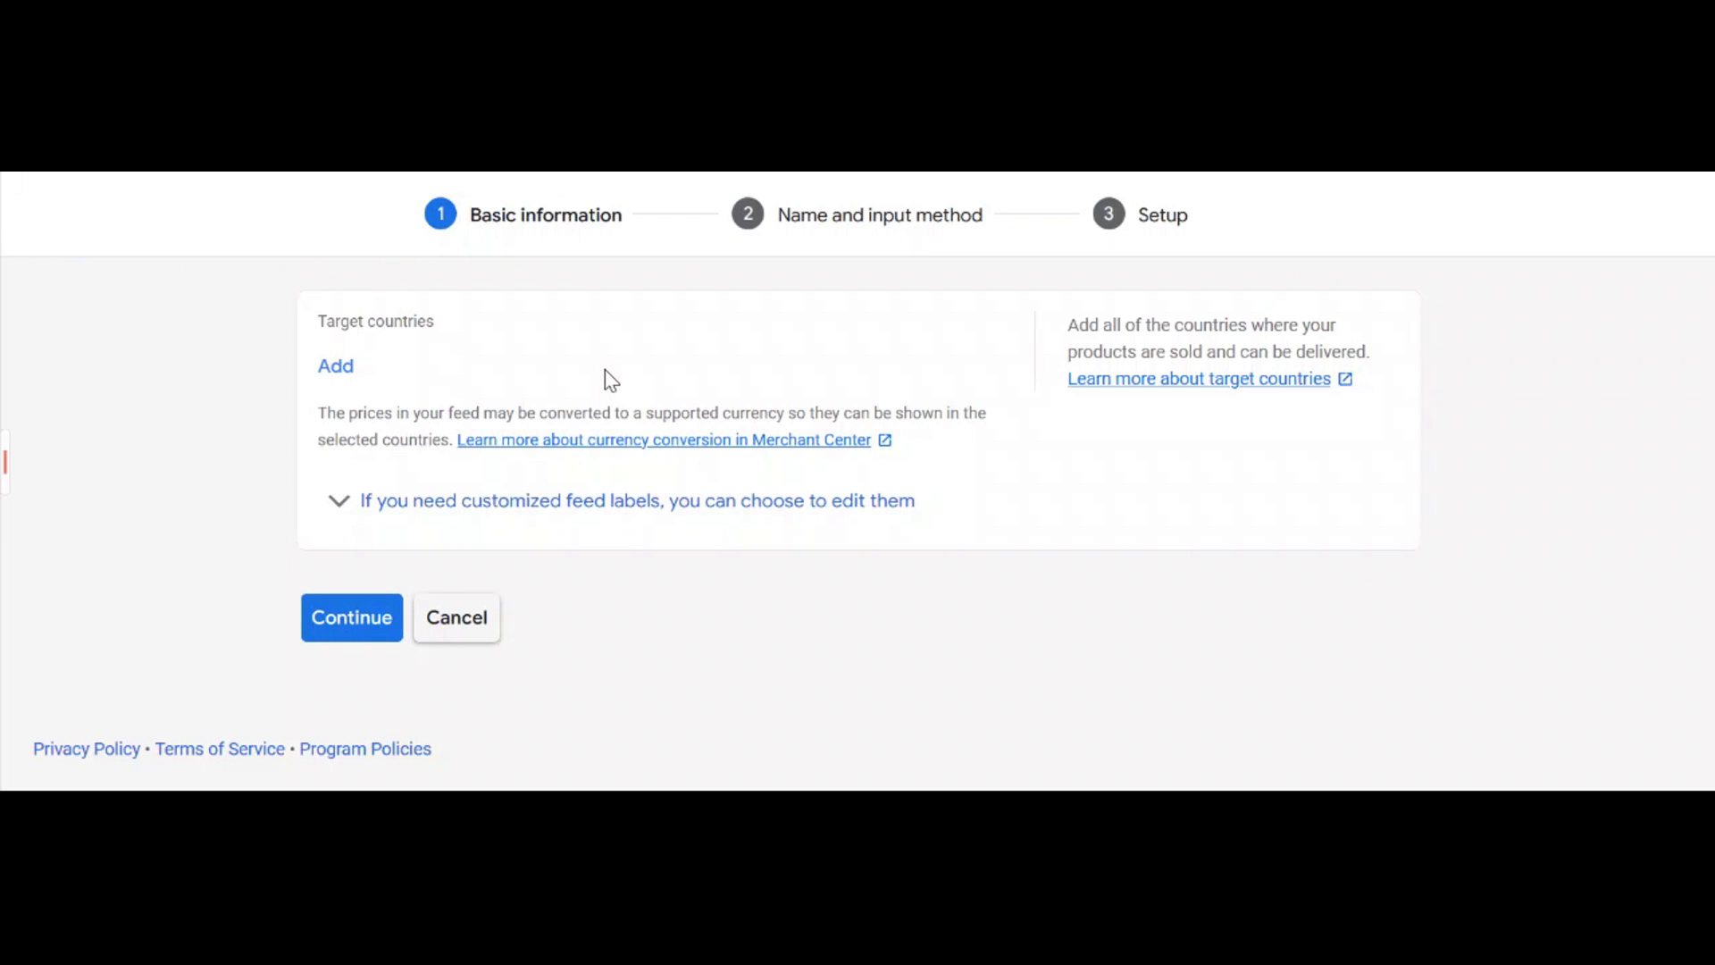
Target the feed at Australia with English as its language, then continue
{"action": "left_click", "coordinate": [348, 374]}
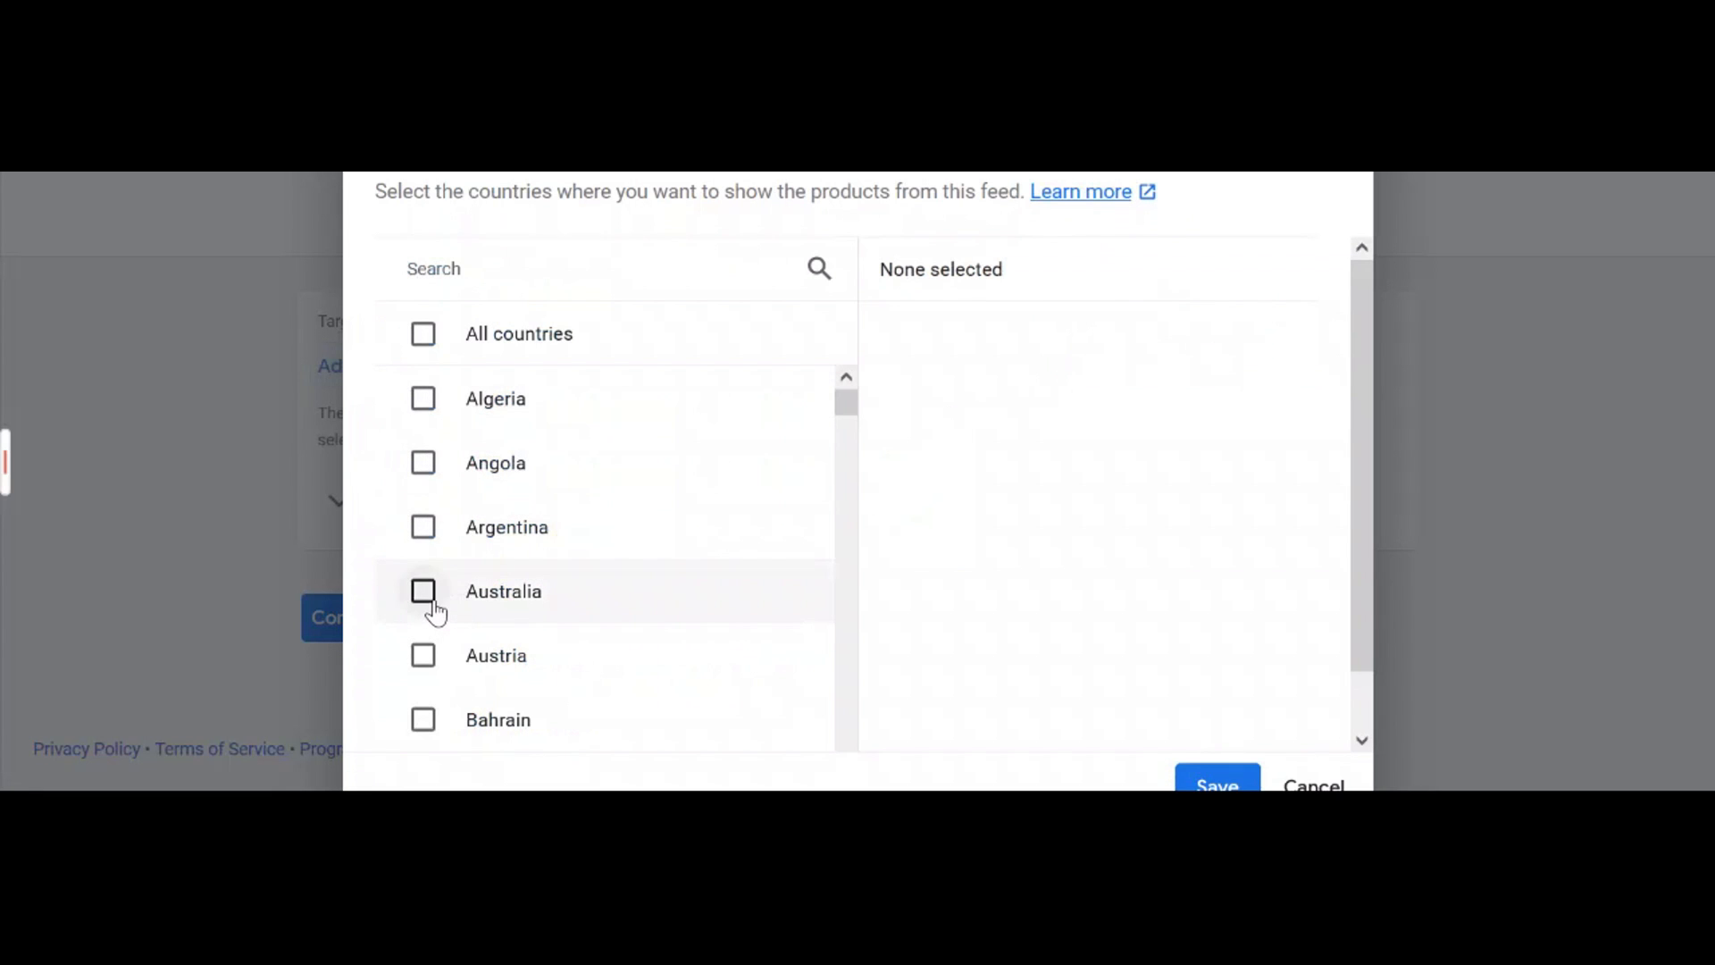
{"action": "left_click", "coordinate": [425, 595]}
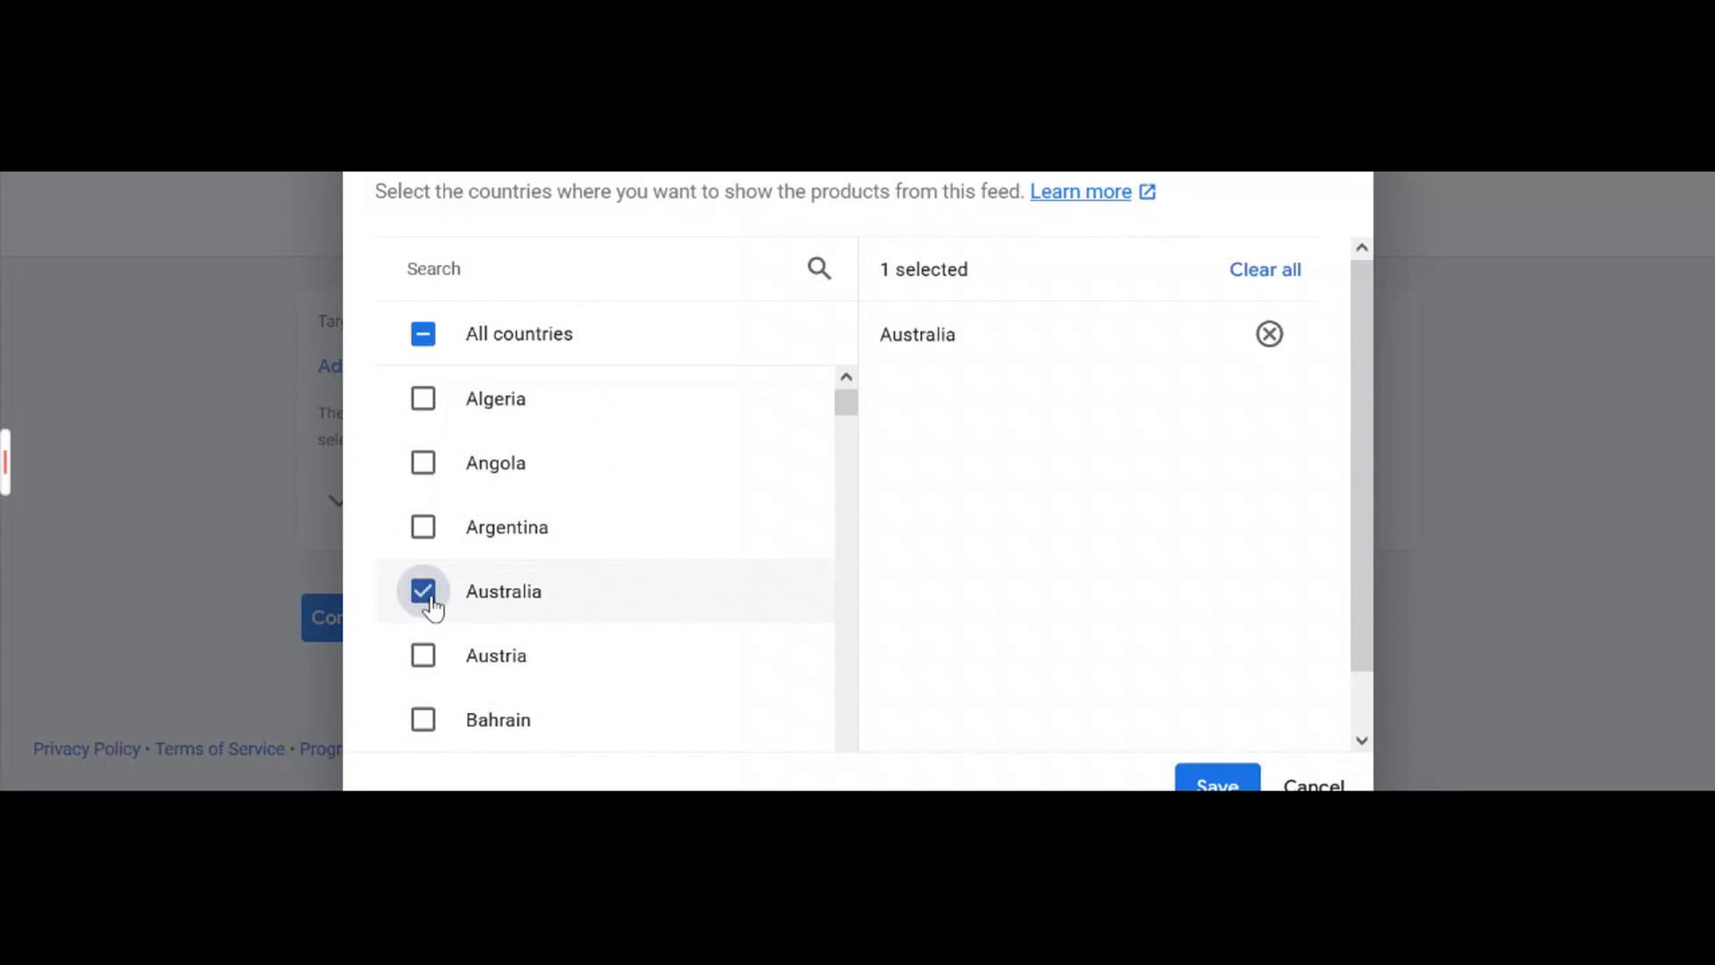
{"action": "left_click", "coordinate": [1199, 786]}
{"action": "left_click", "coordinate": [465, 535]}
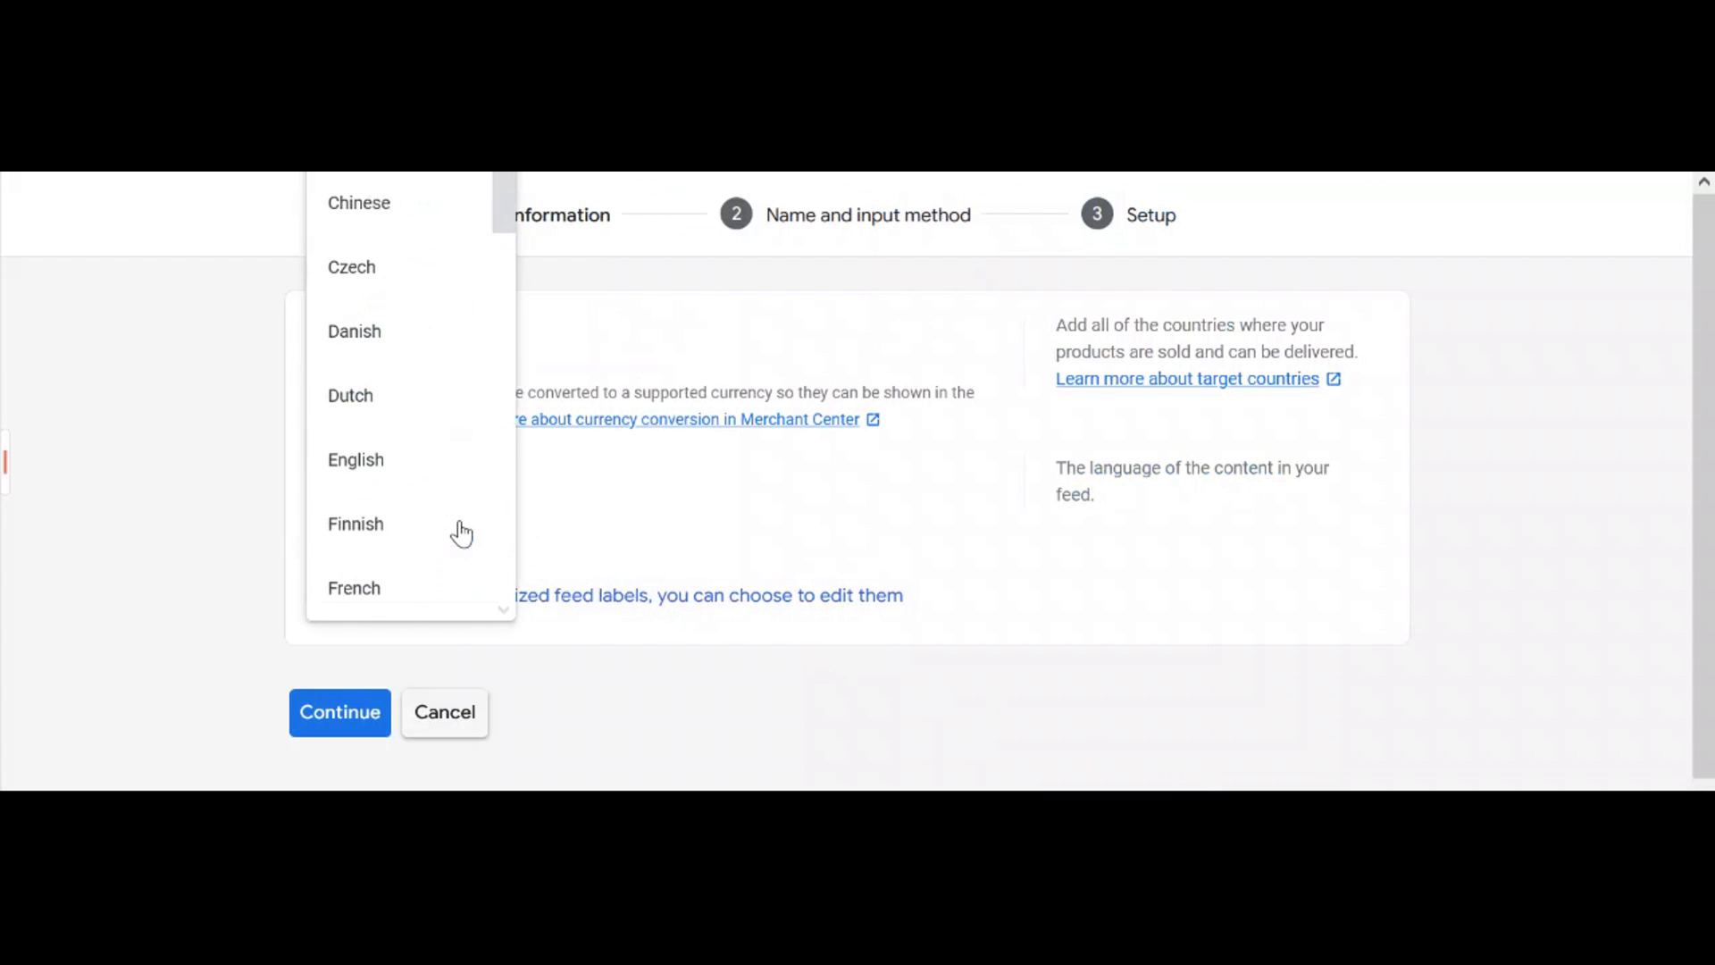
{"action": "left_click", "coordinate": [441, 478]}
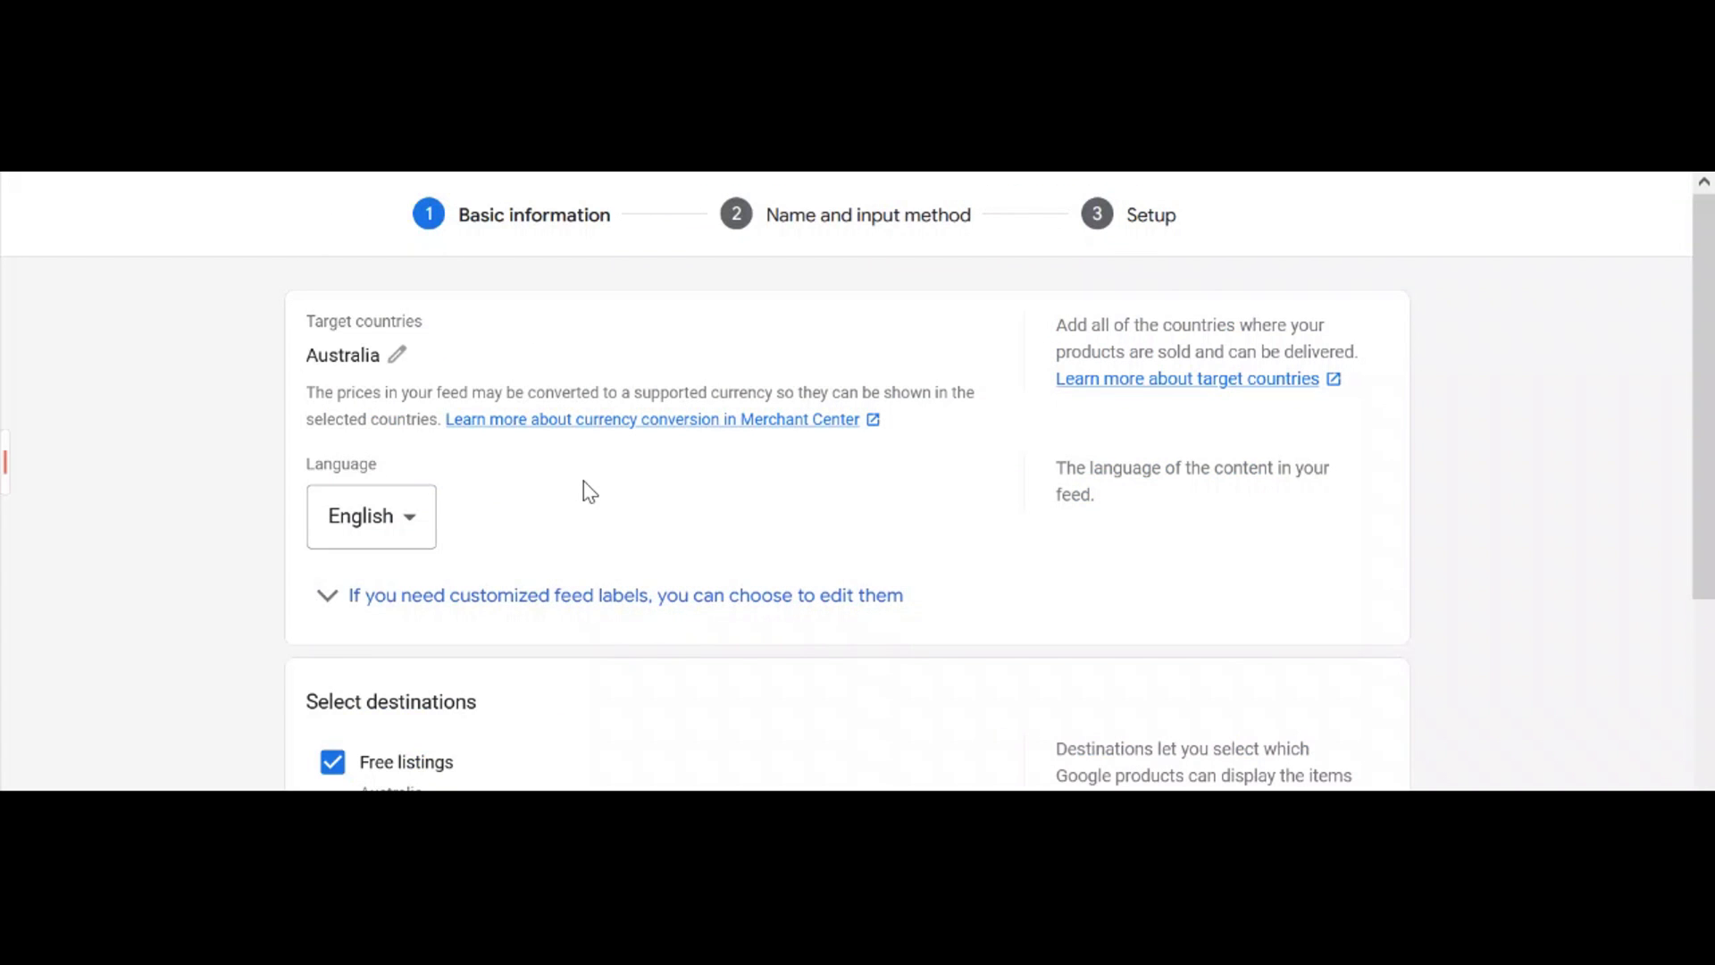
{"action": "scroll", "coordinate": [588, 492], "scroll_direction": "down", "scroll_amount": 3}
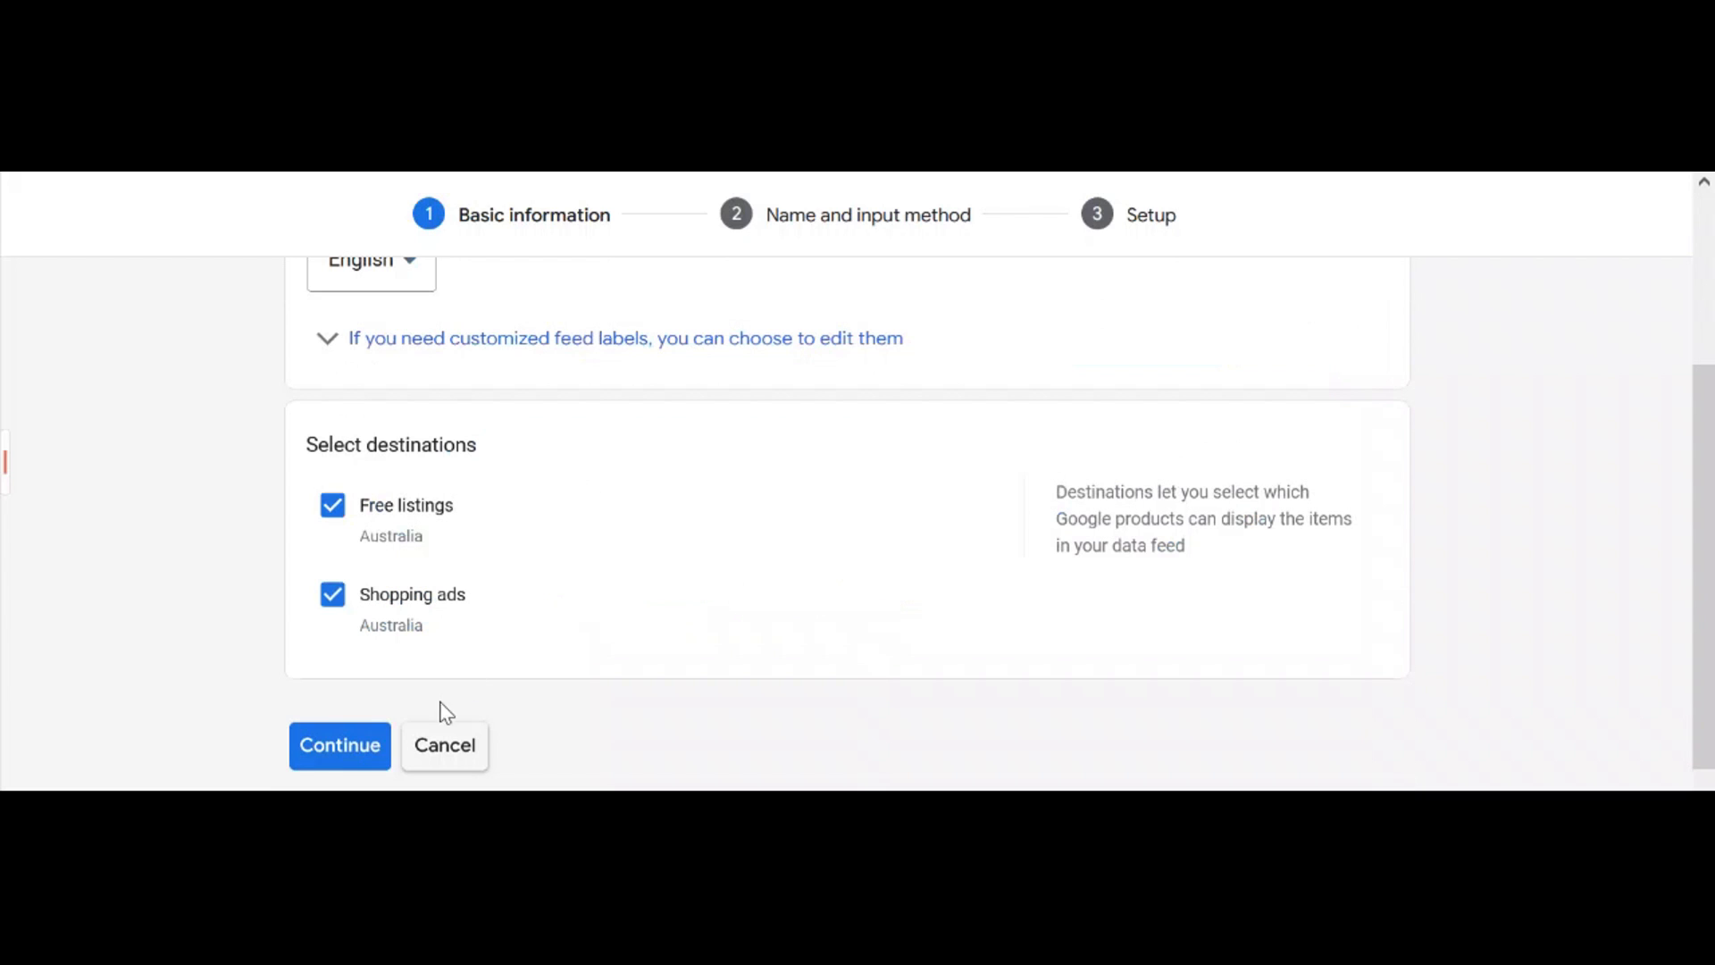
{"action": "left_click", "coordinate": [366, 743]}
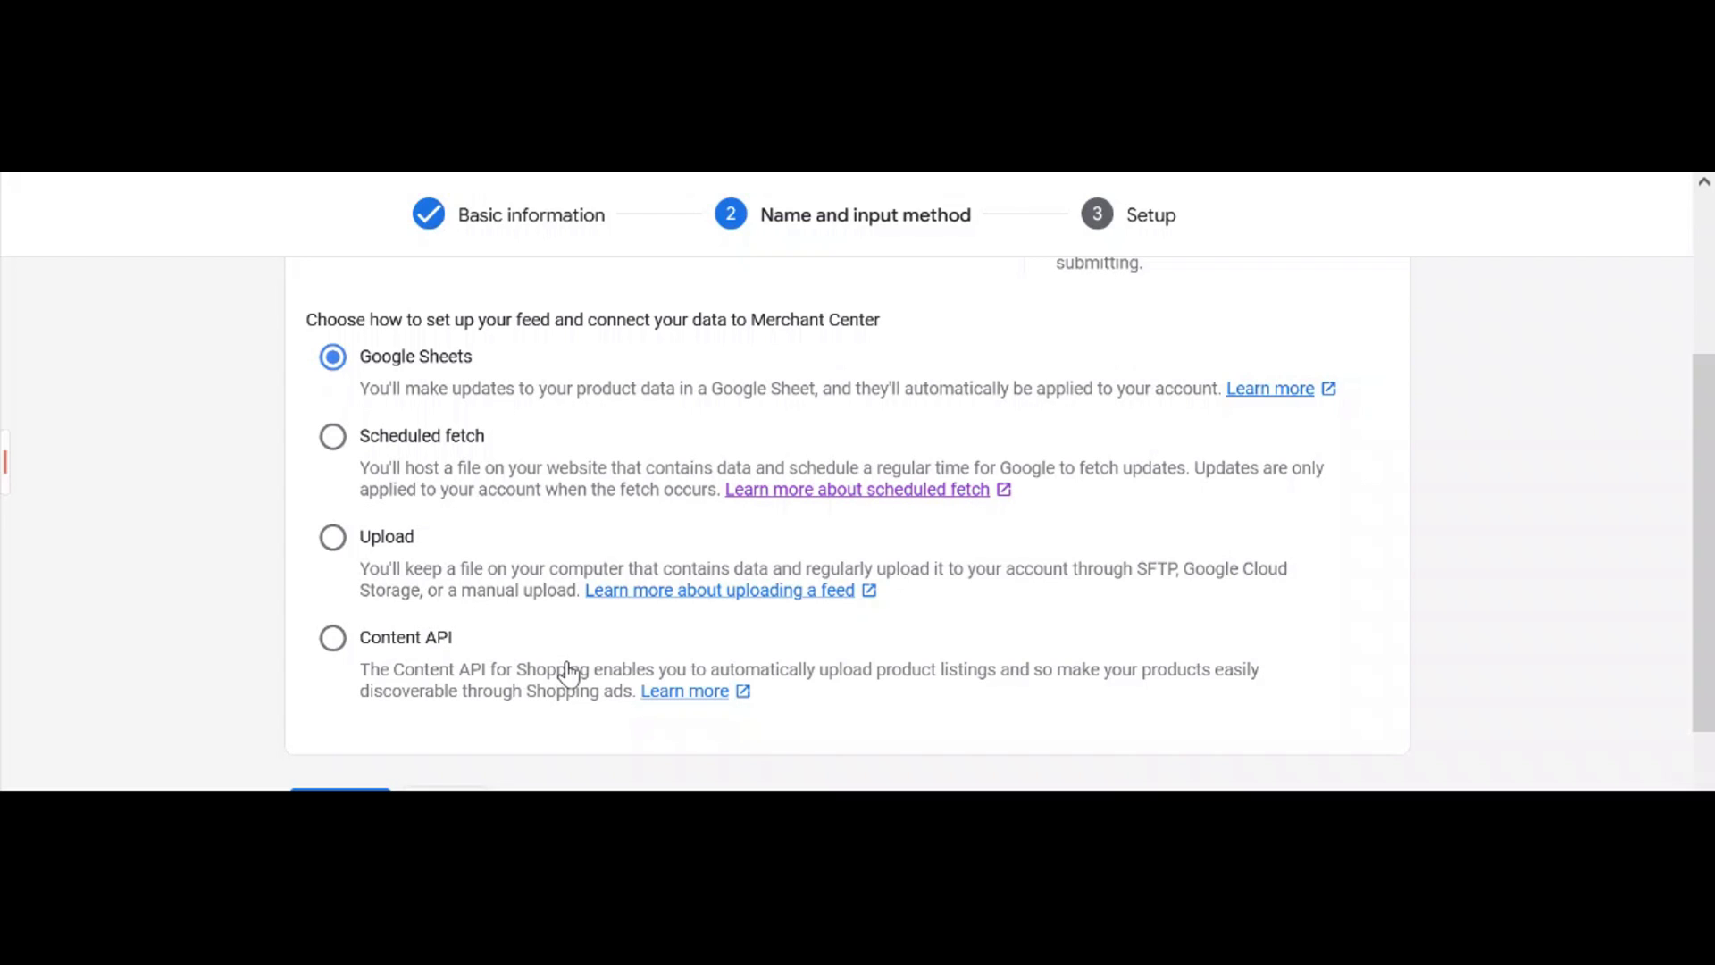
Enter 'test 123' as the primary feed name and choose Scheduled fetch as input method
{"action": "scroll", "coordinate": [572, 643], "scroll_direction": "up", "scroll_amount": 3}
{"action": "left_click", "coordinate": [506, 471]}
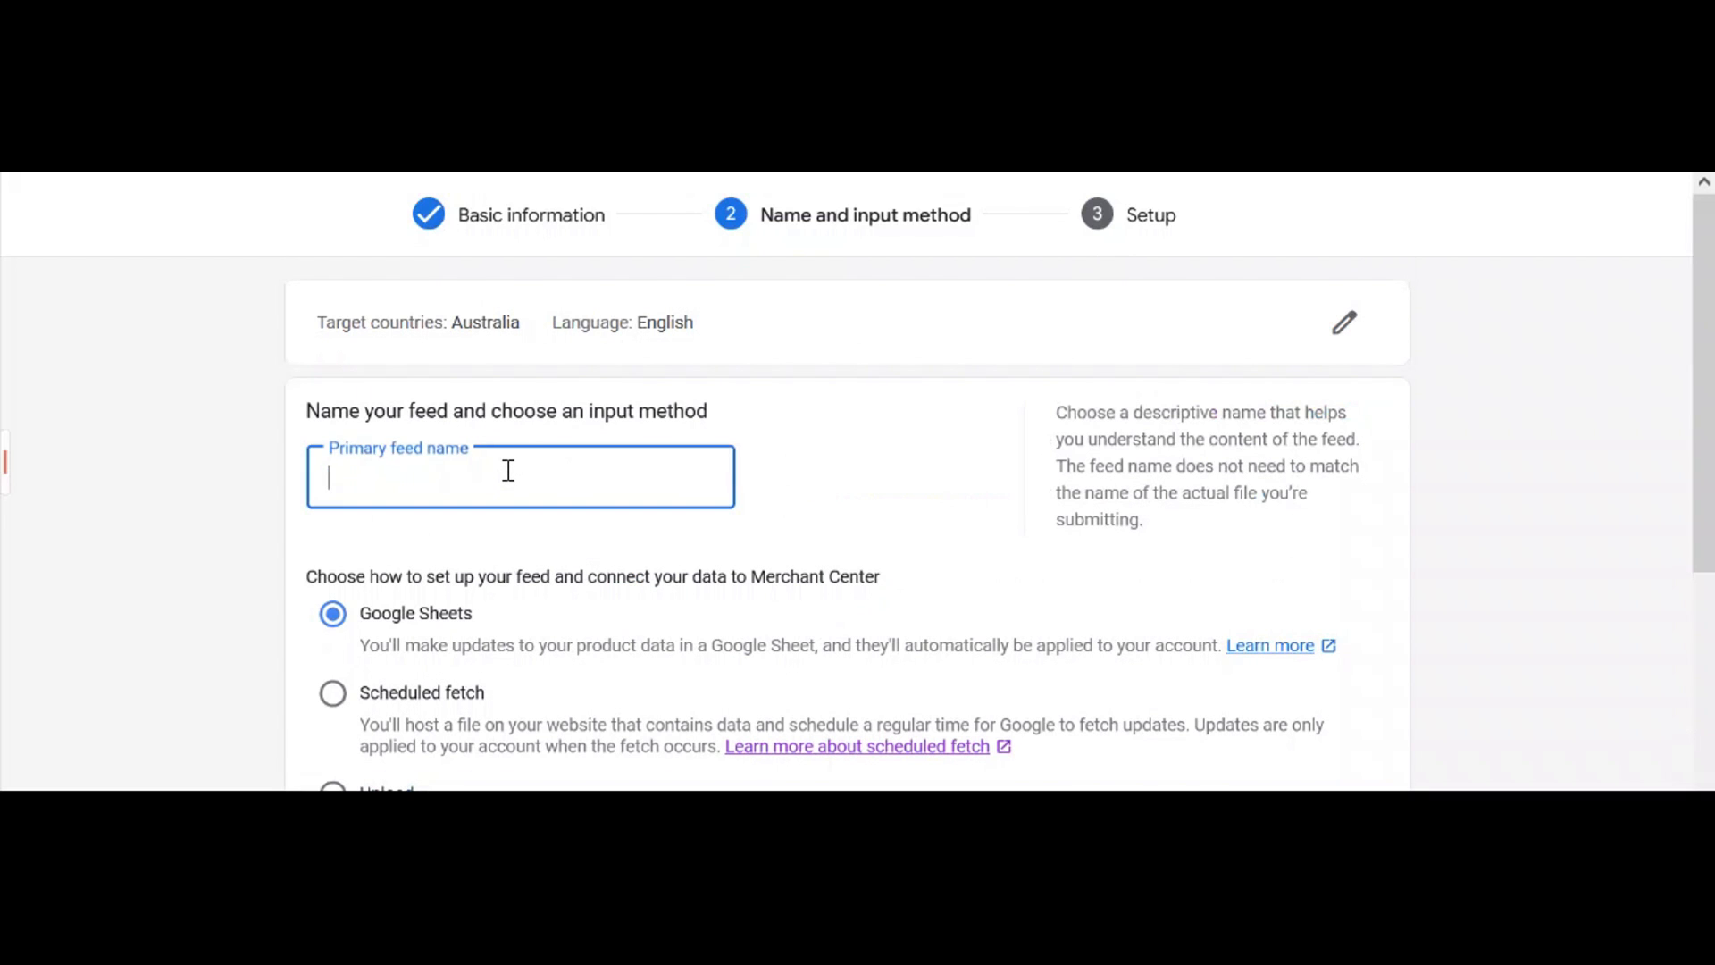
{"action": "type", "text": "tes"}
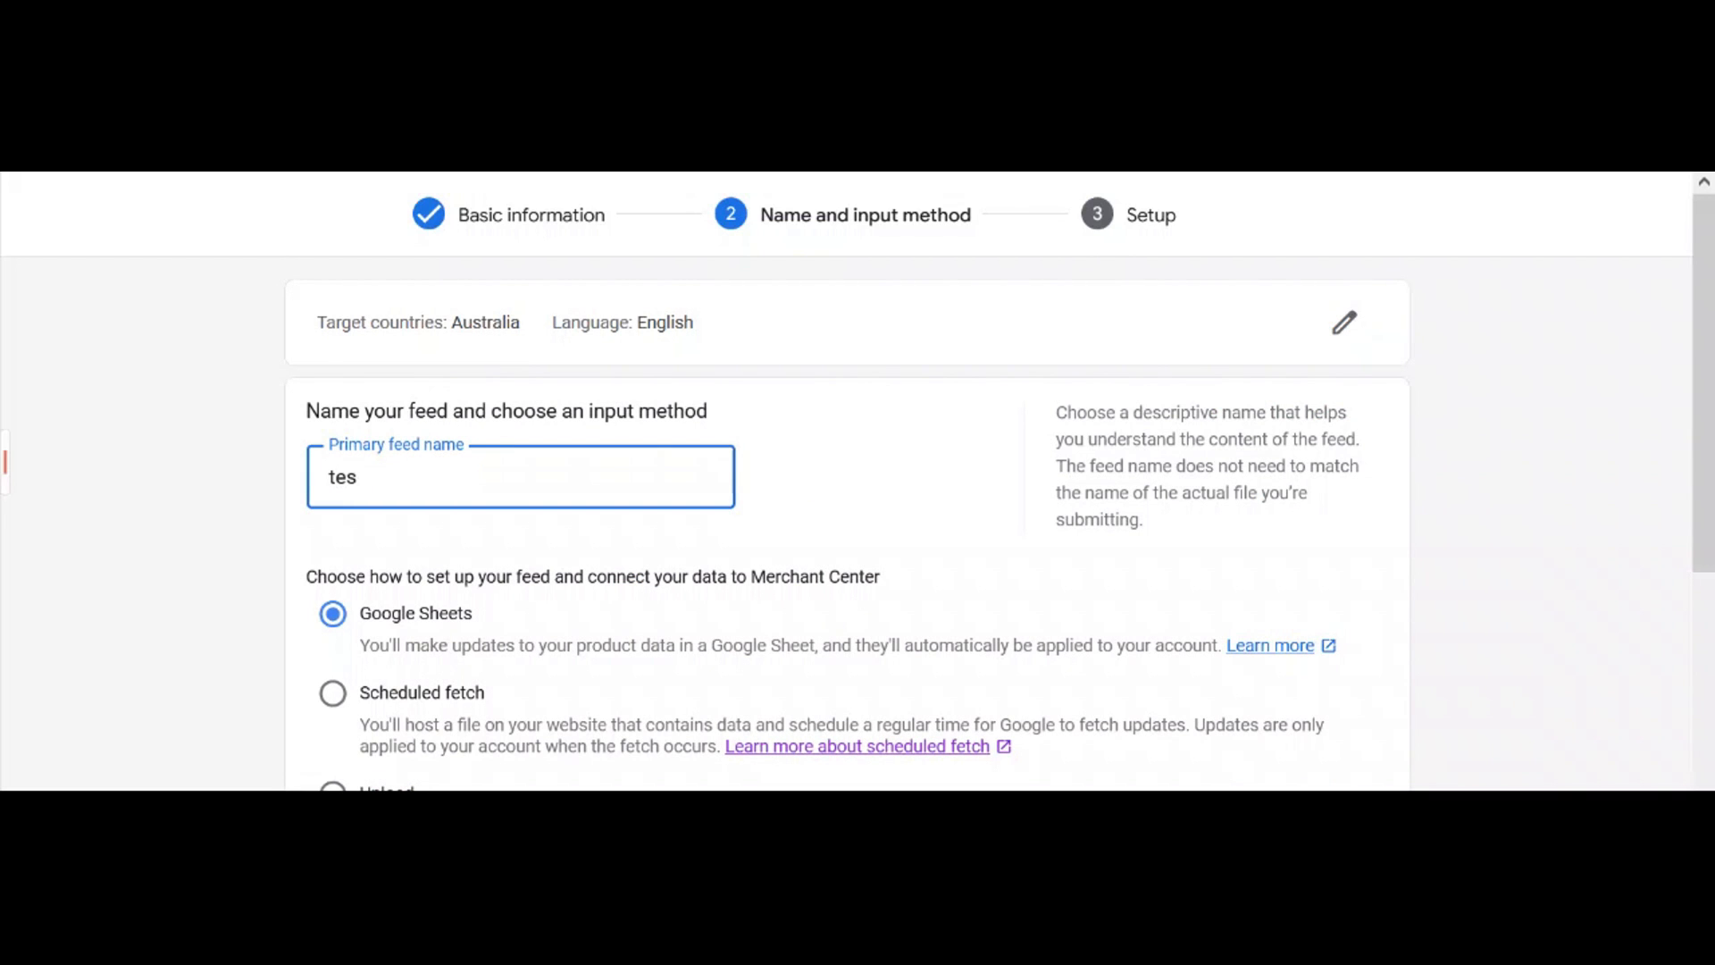
{"action": "type", "text": "t 123"}
{"action": "scroll", "coordinate": [768, 604], "scroll_direction": "down", "scroll_amount": 3}
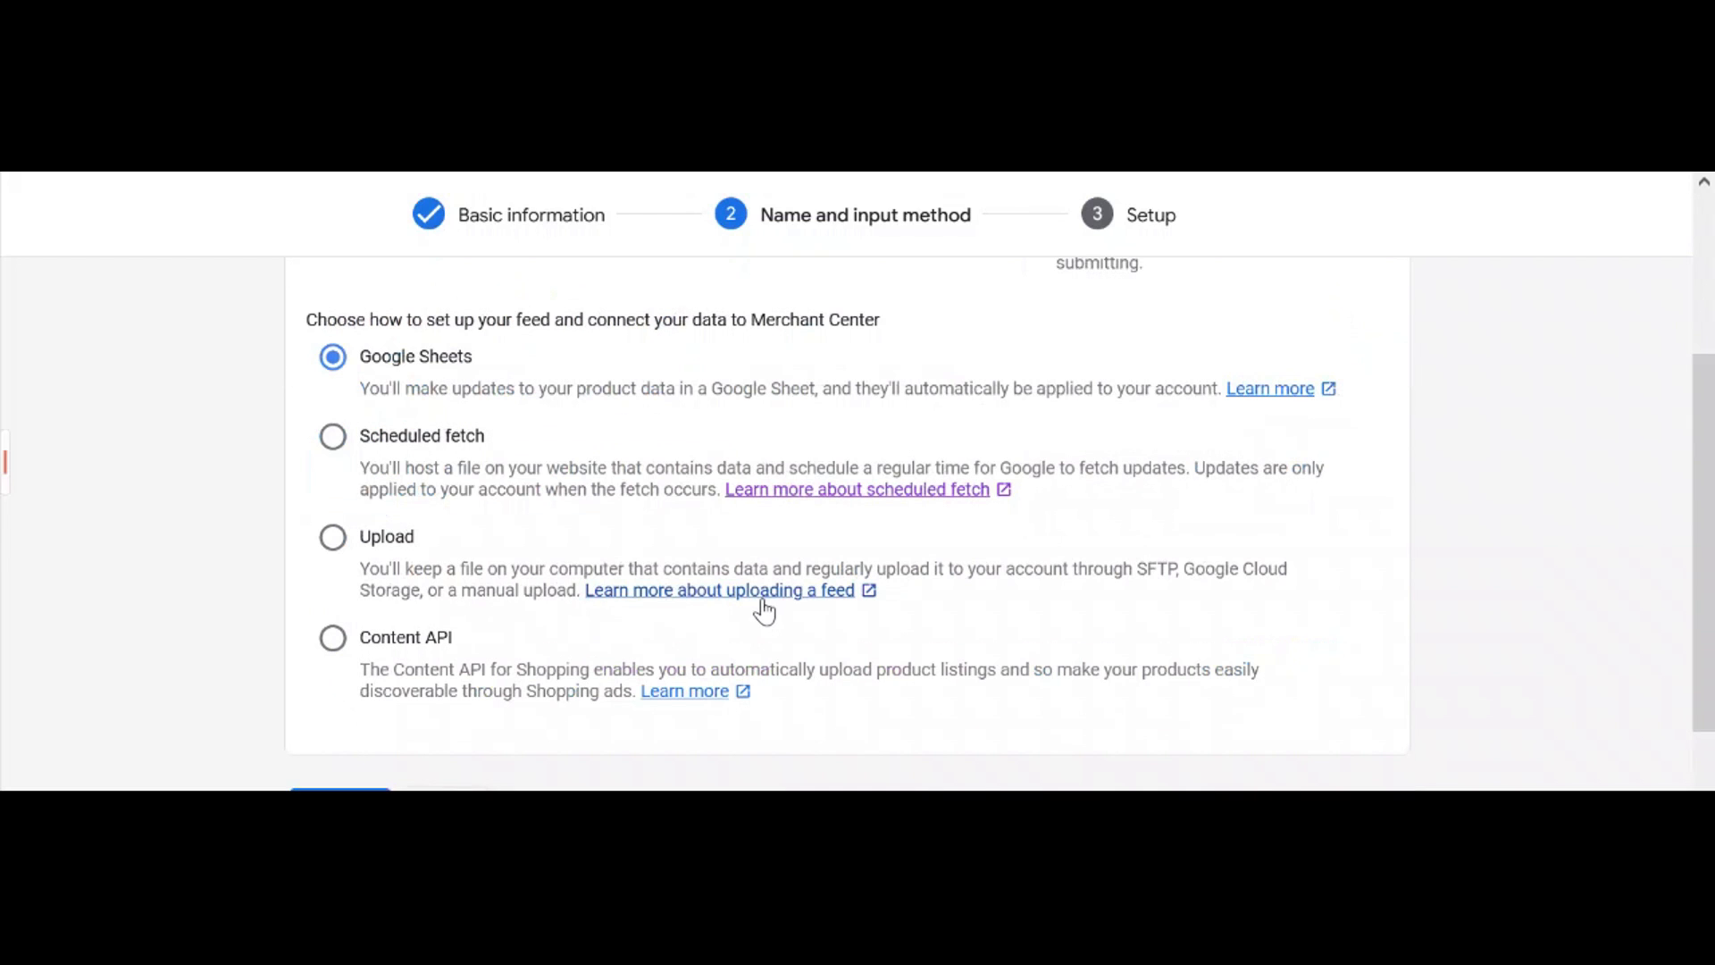
{"action": "left_click", "coordinate": [333, 436]}
{"action": "scroll", "coordinate": [584, 501], "scroll_direction": "down", "scroll_amount": 2}
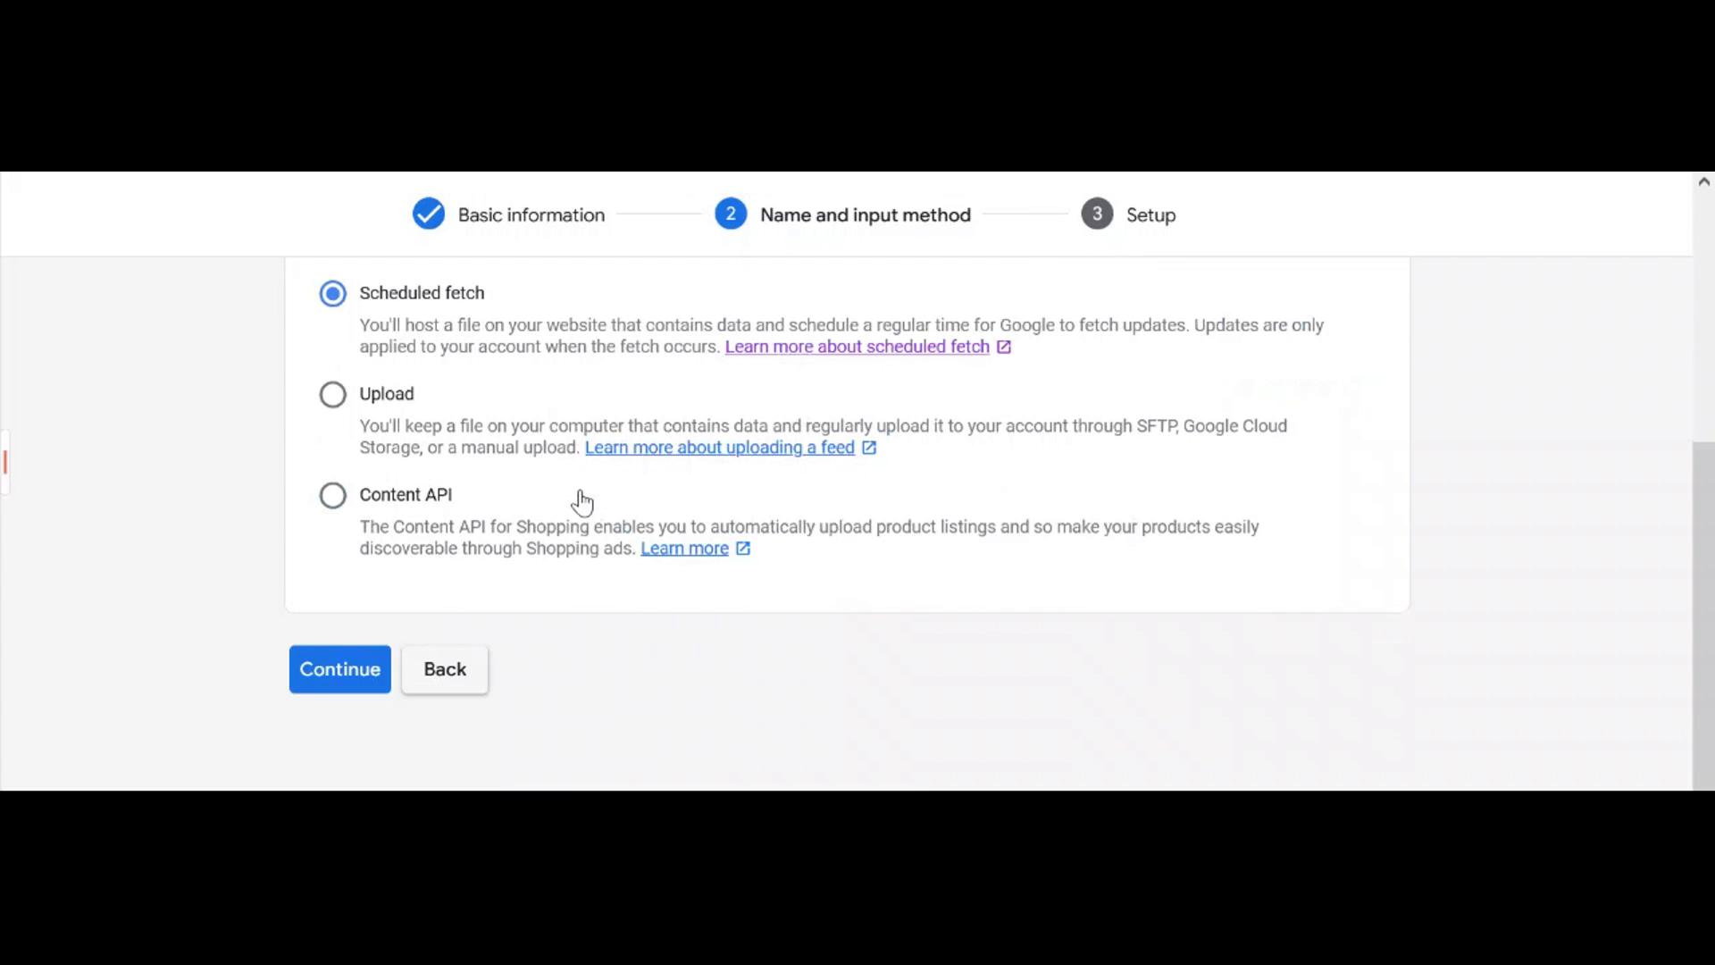
Continue to the Setup step and enter 'test 123' as the feed's file name
{"action": "left_click", "coordinate": [373, 684]}
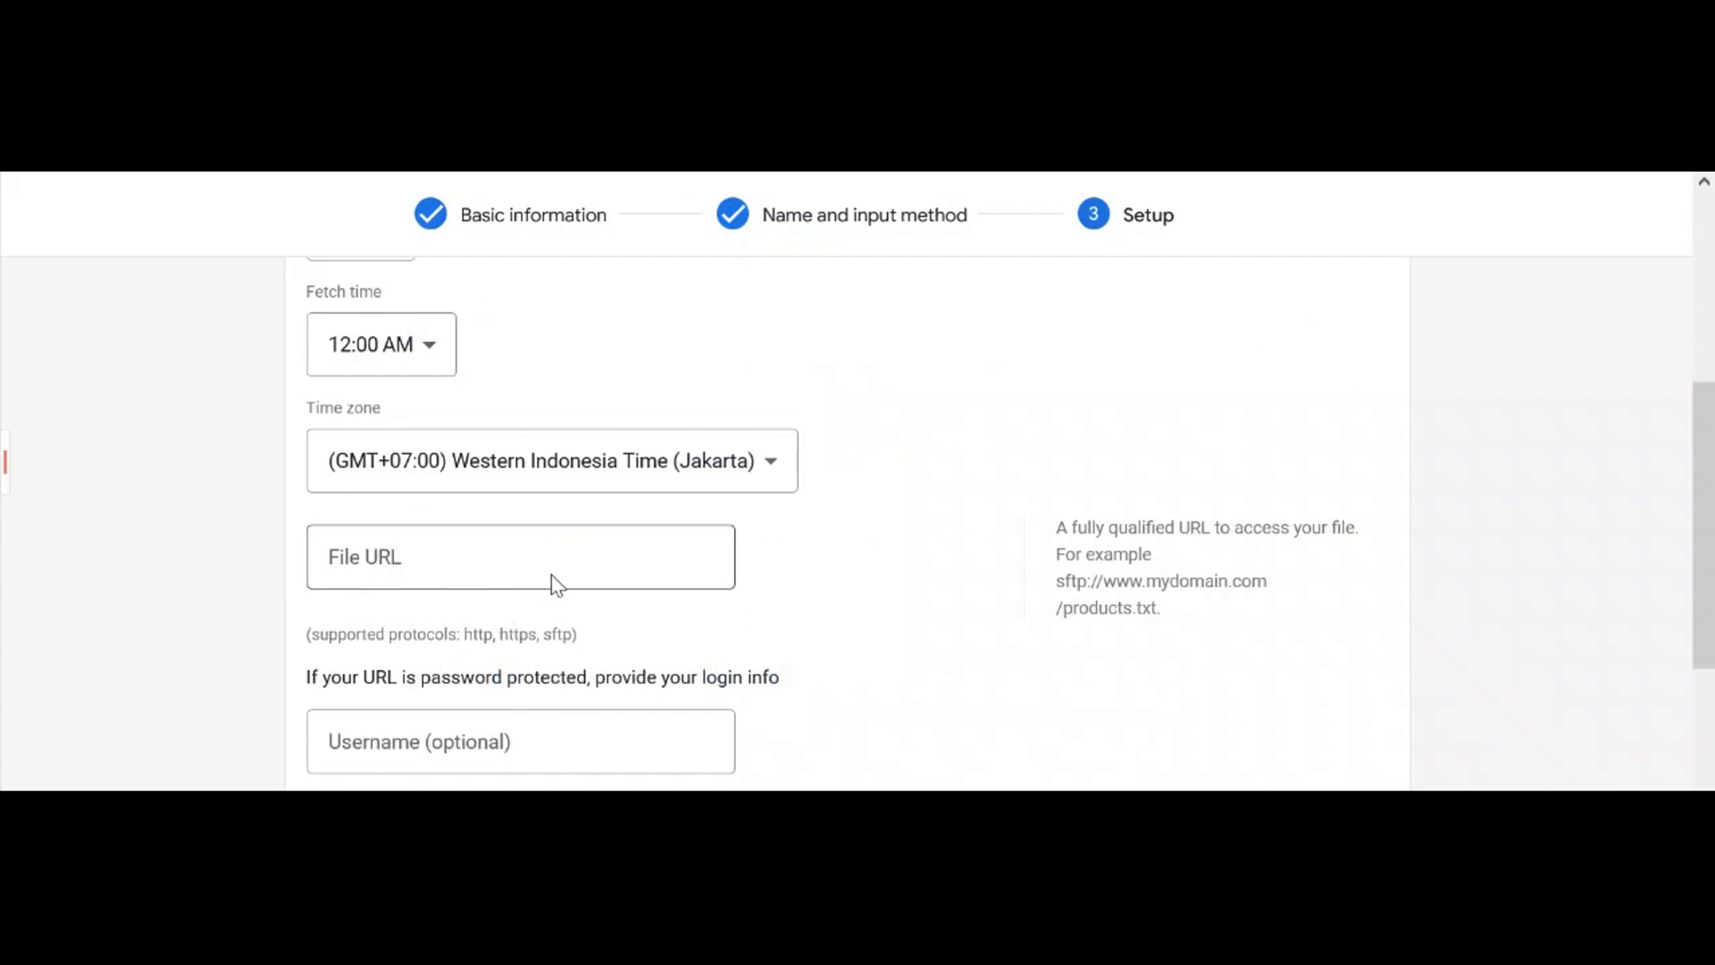
{"action": "scroll", "coordinate": [632, 547], "scroll_direction": "up", "scroll_amount": 3}
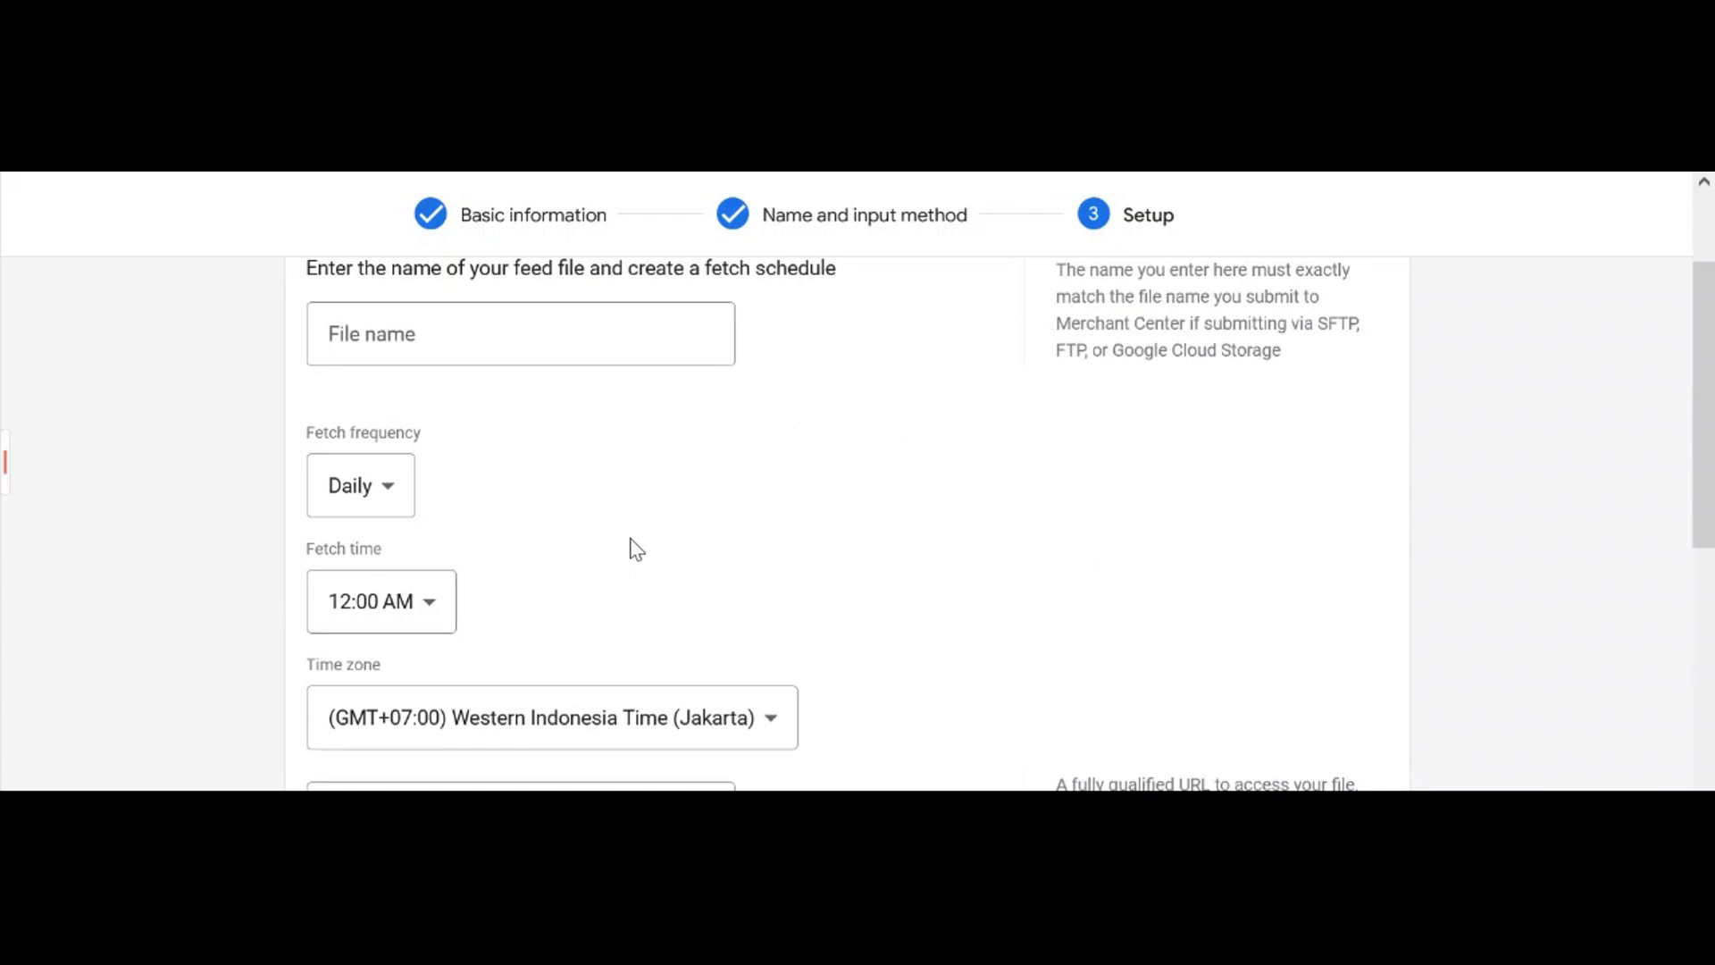
{"action": "scroll", "coordinate": [634, 541], "scroll_direction": "up", "scroll_amount": 2}
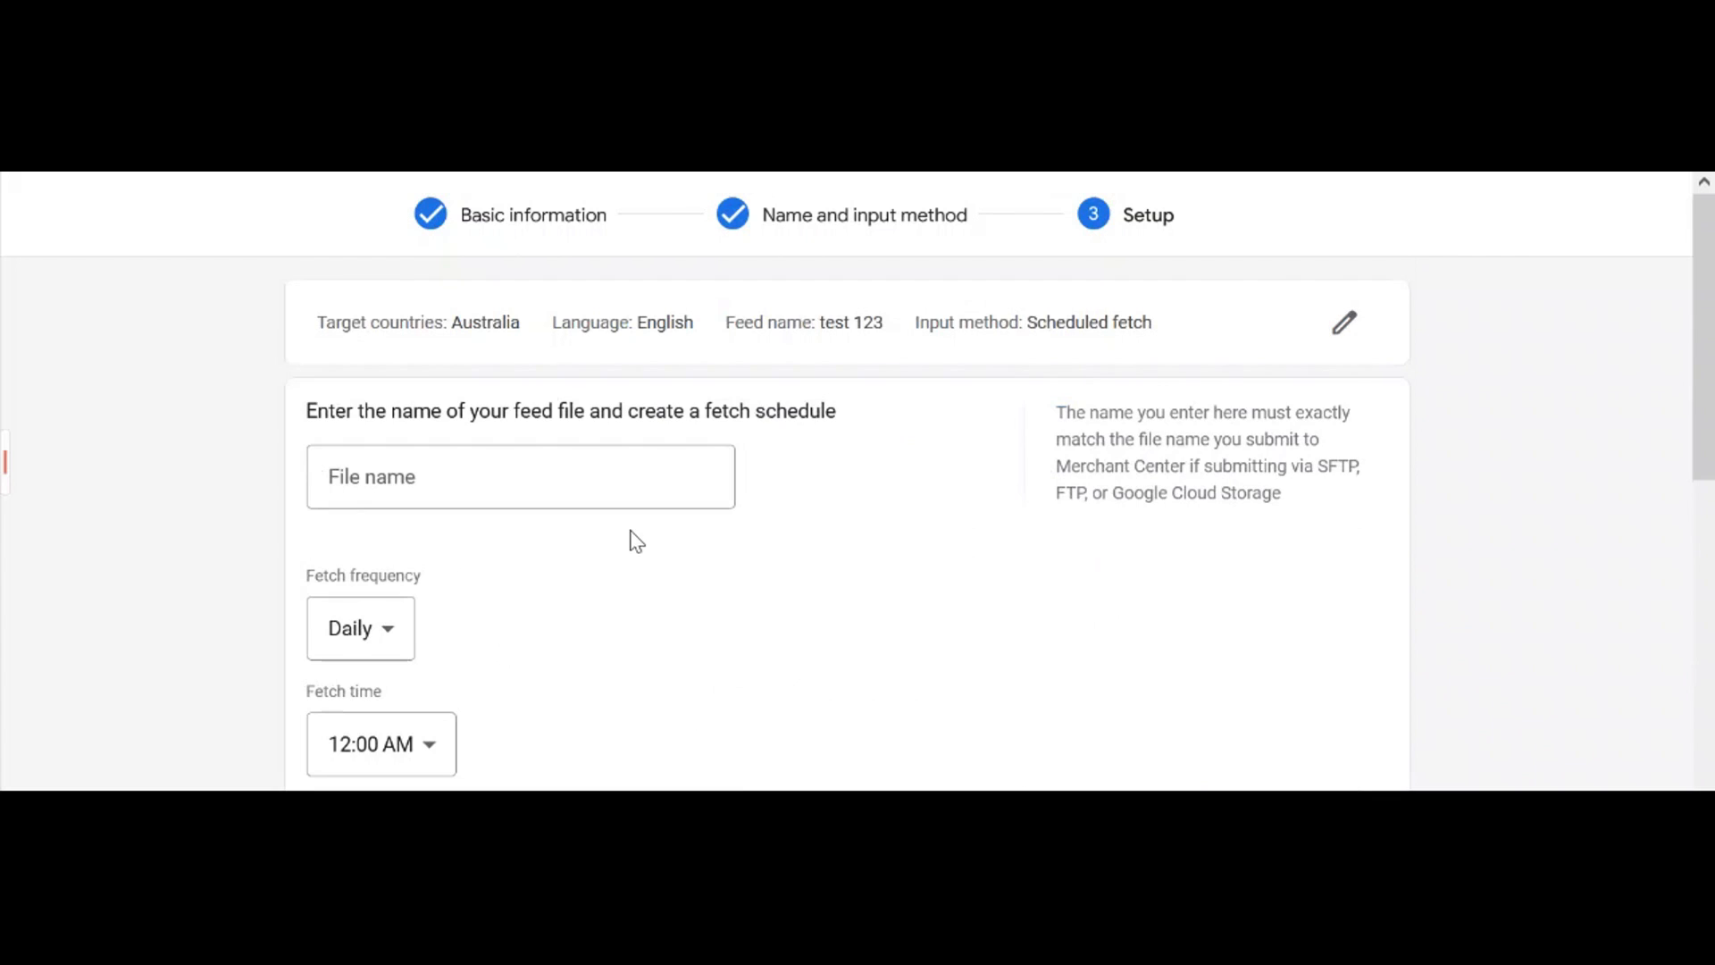
{"action": "left_click", "coordinate": [644, 483]}
{"action": "type", "text": "test 123"}
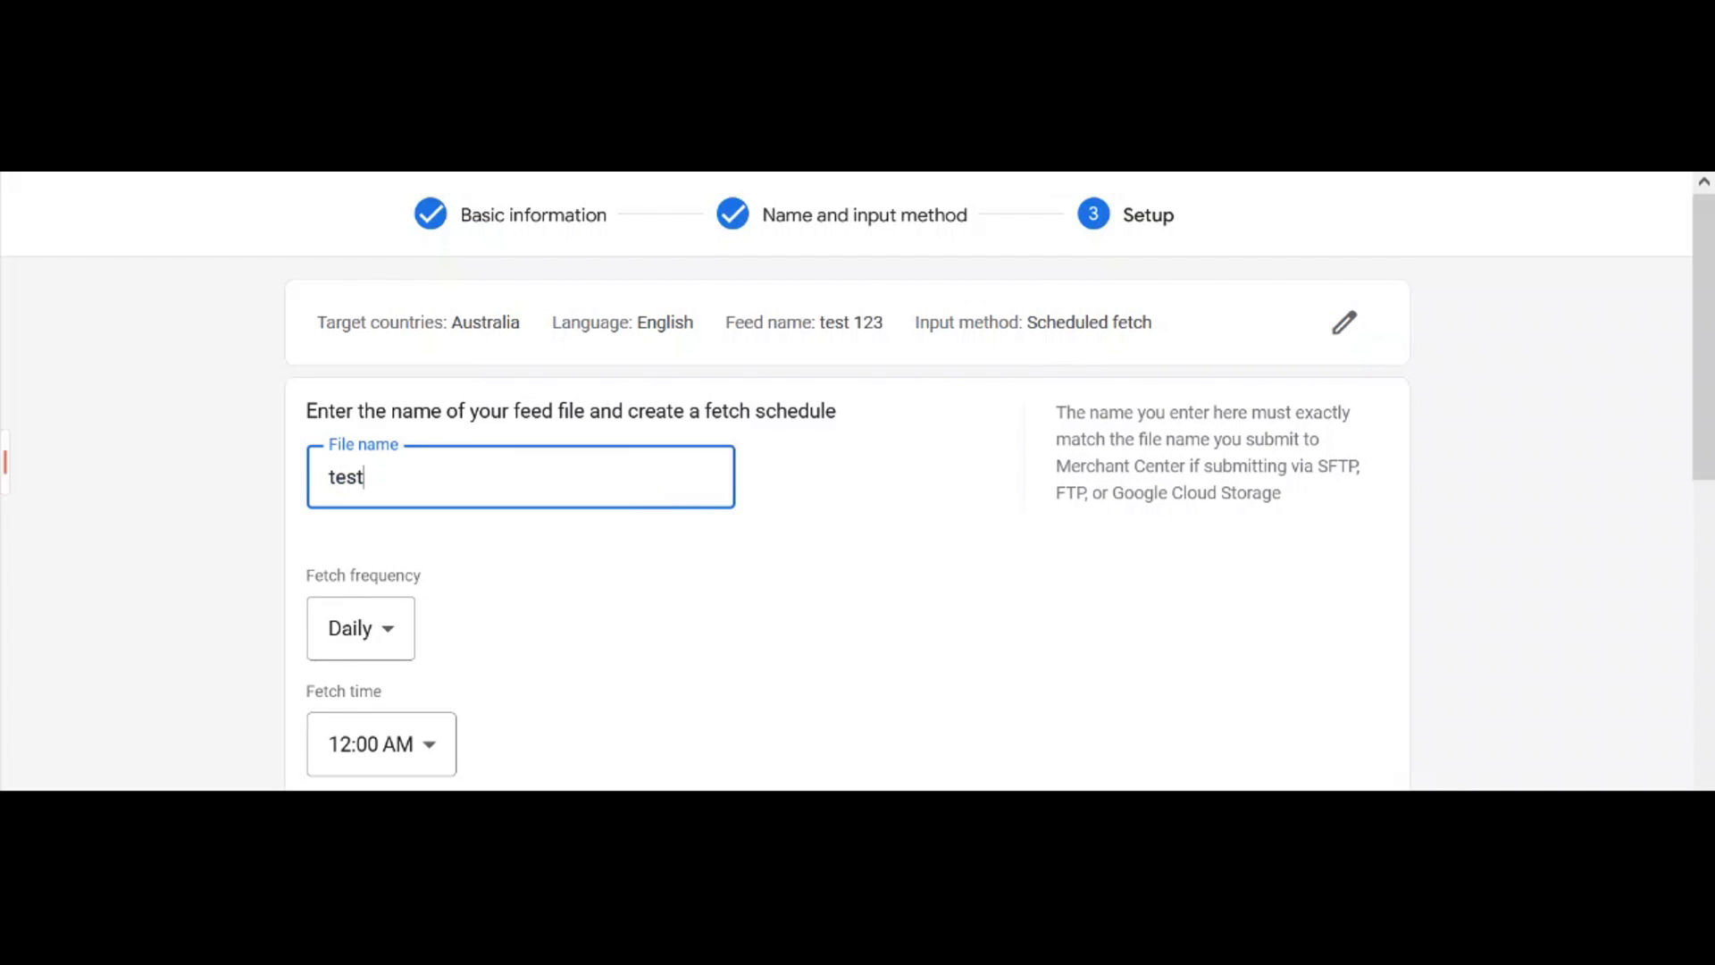
{"action": "left_click", "coordinate": [686, 575]}
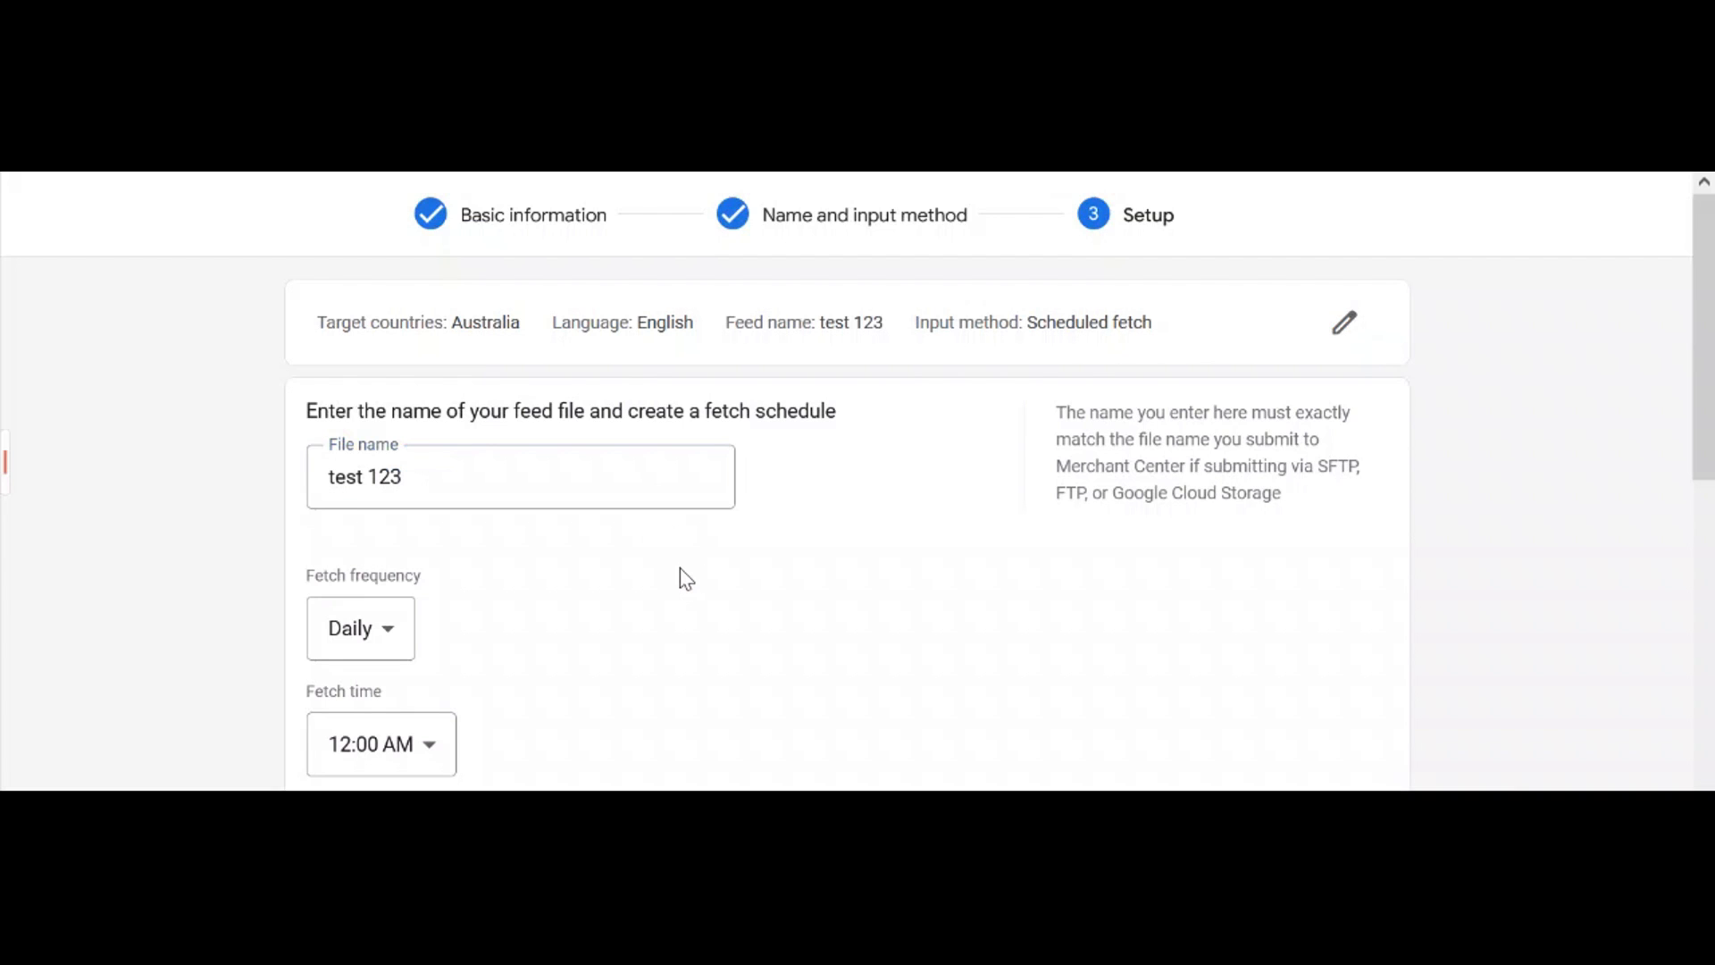
{"action": "scroll", "coordinate": [680, 569], "scroll_direction": "down", "scroll_amount": 3}
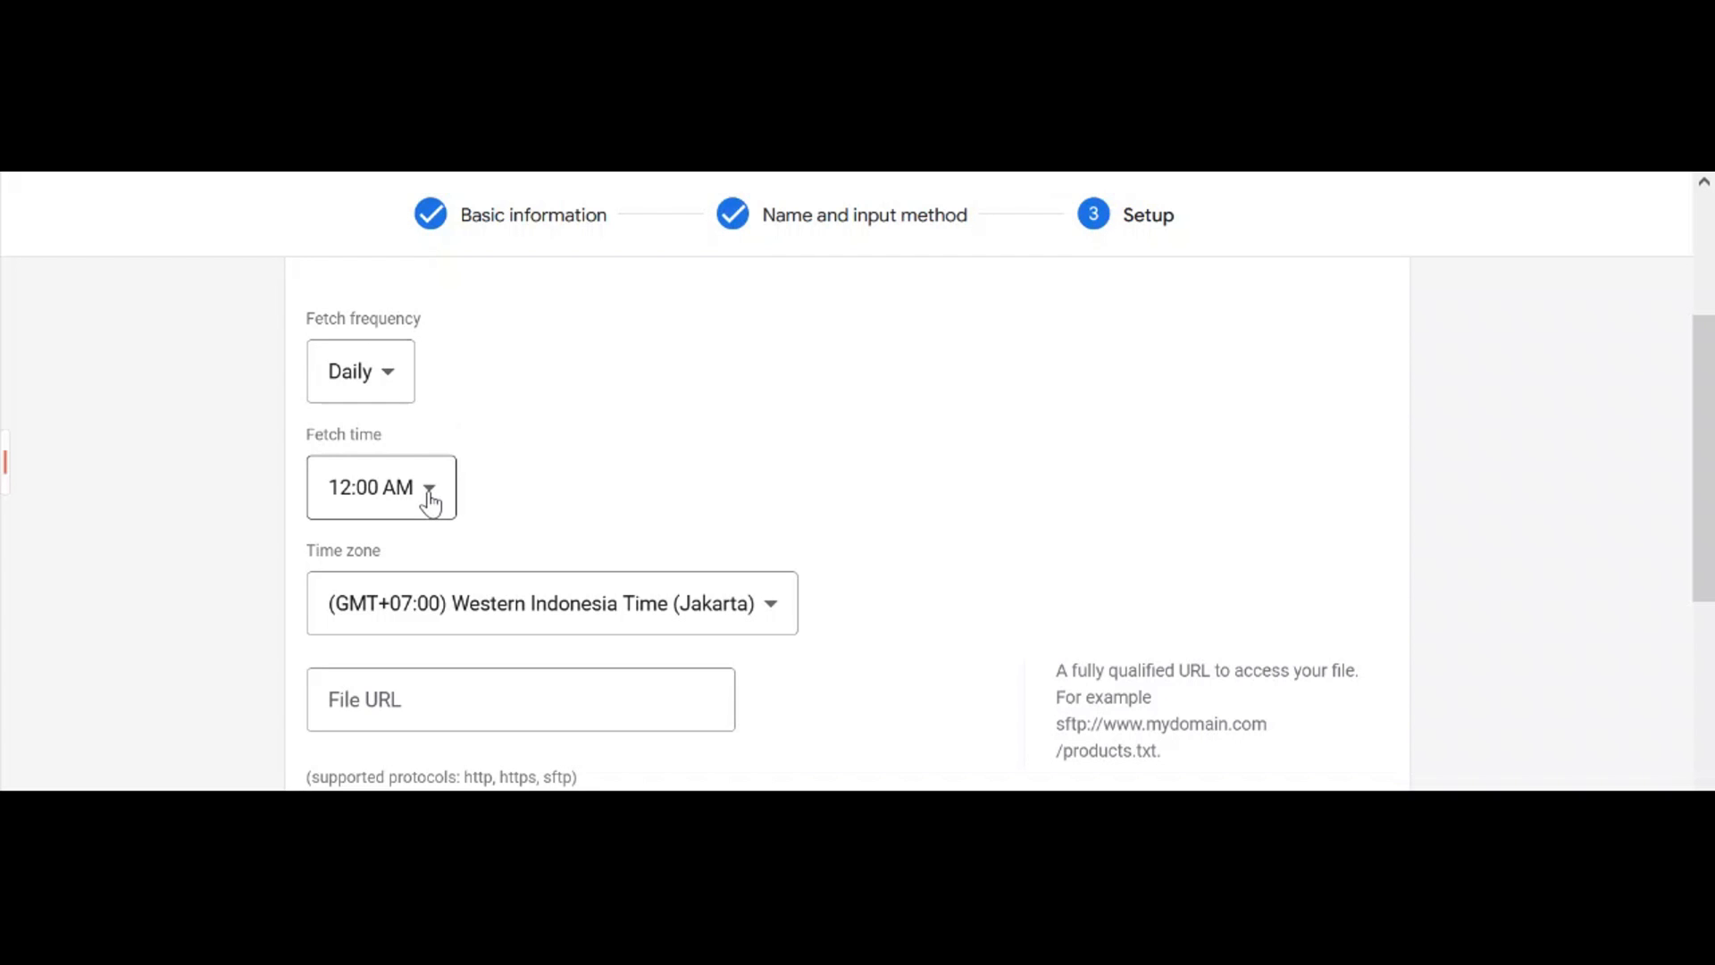
Choose (GMT+08:45) Australian Central Western Standard Time (Eucla) as the fetch time zone
{"action": "left_click", "coordinate": [640, 610]}
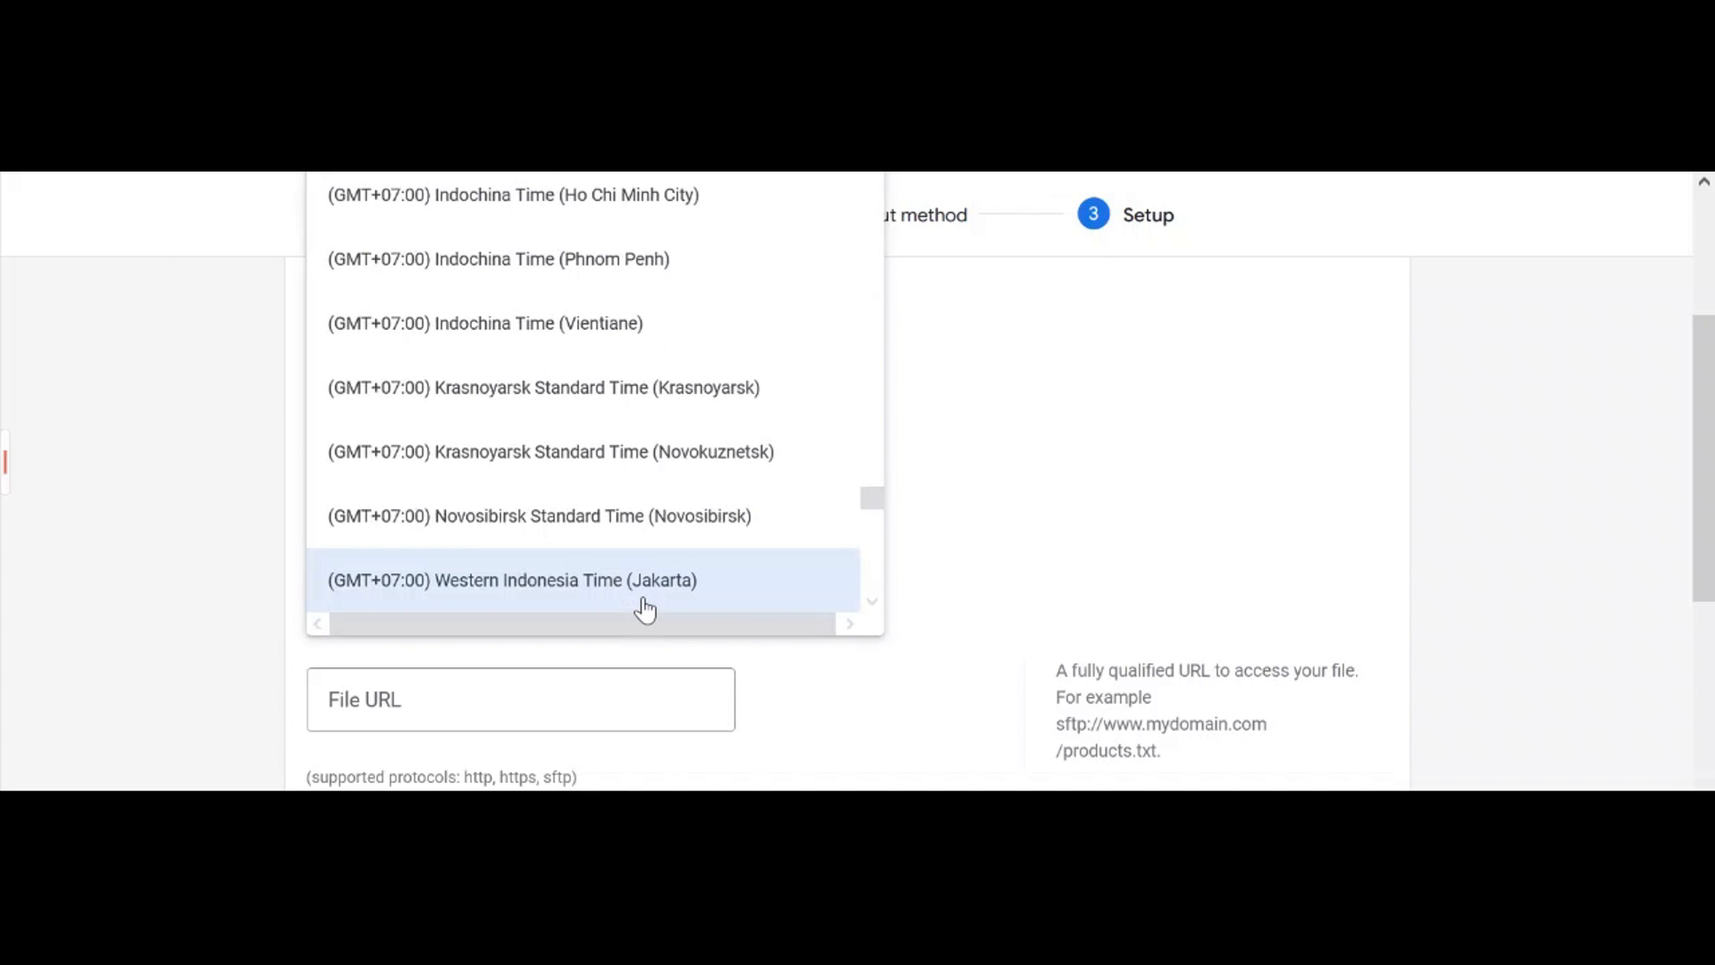
{"action": "scroll", "coordinate": [642, 606], "scroll_direction": "down", "scroll_amount": 3}
{"action": "scroll", "coordinate": [645, 594], "scroll_direction": "down", "scroll_amount": 3}
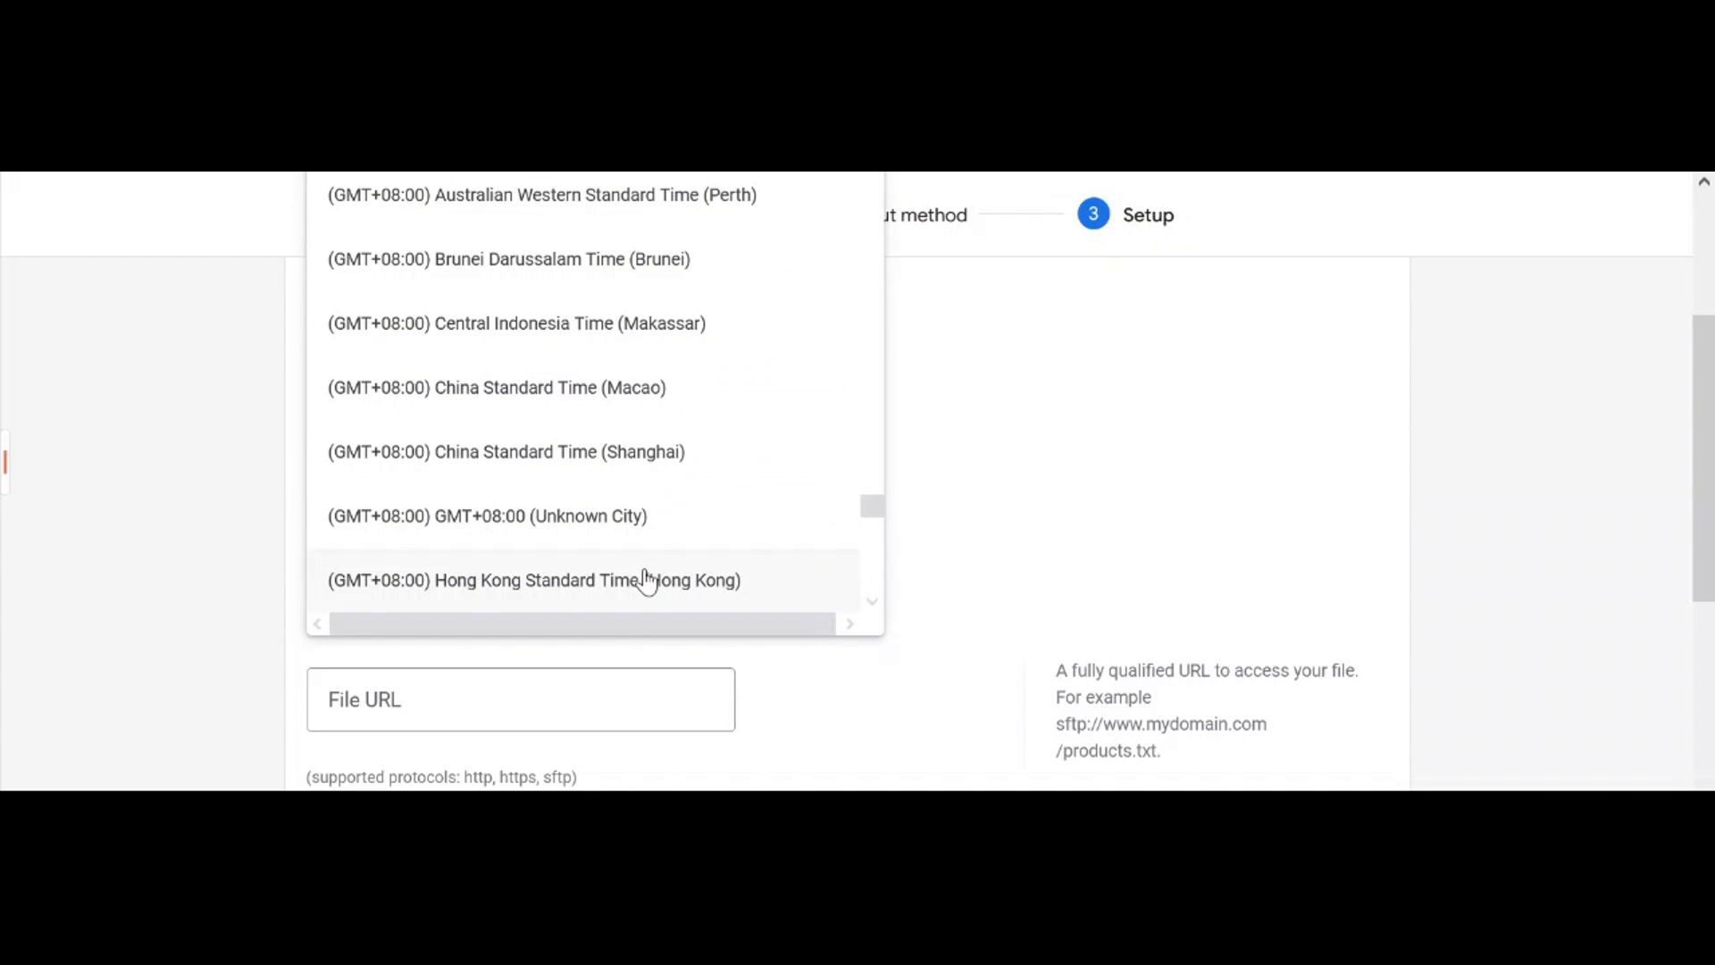
{"action": "scroll", "coordinate": [645, 582], "scroll_direction": "down", "scroll_amount": 6}
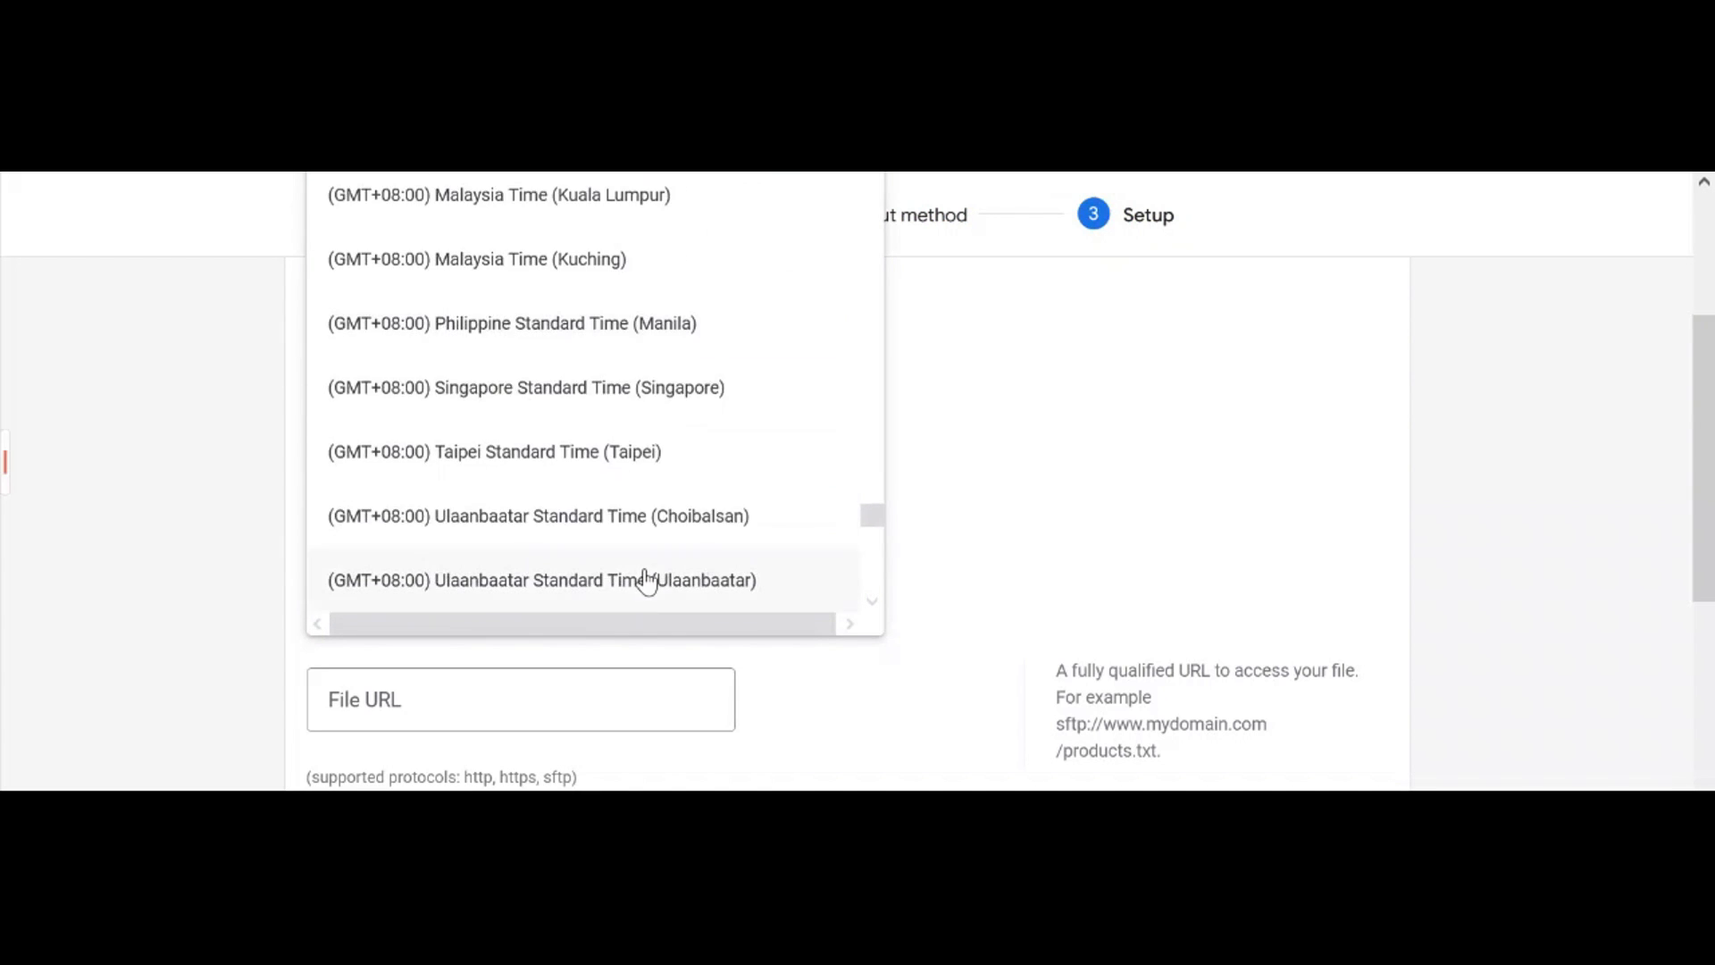
{"action": "scroll", "coordinate": [647, 582], "scroll_direction": "down", "scroll_amount": 3}
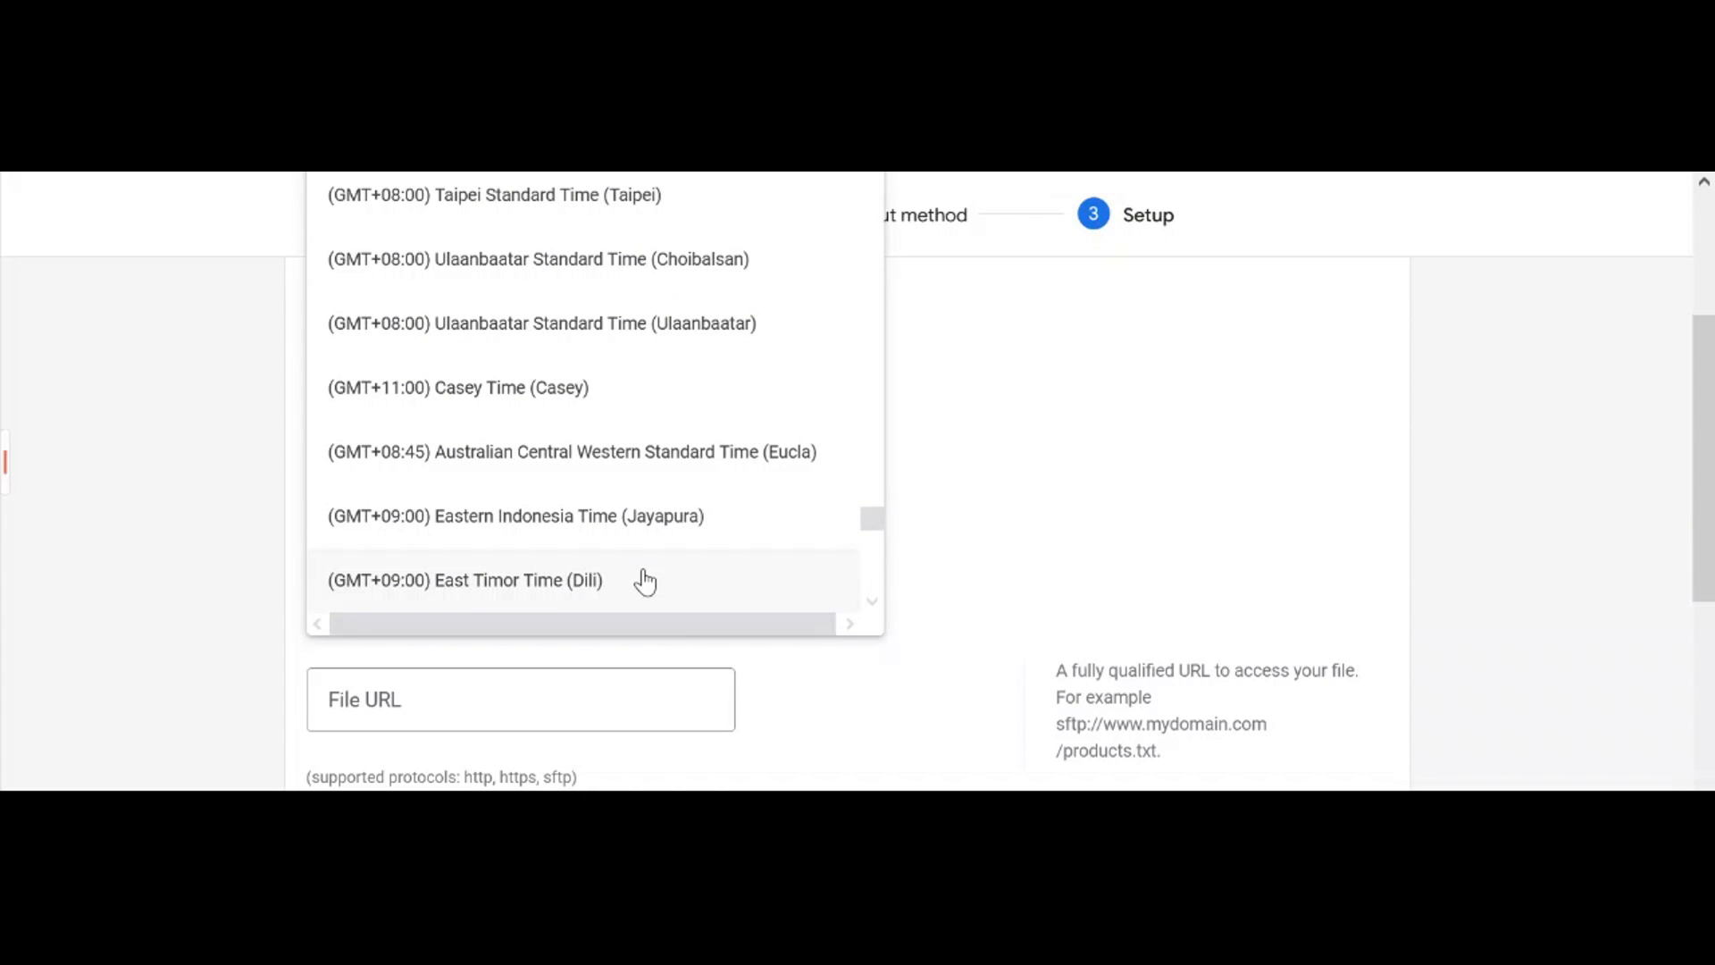
{"action": "left_click", "coordinate": [623, 480]}
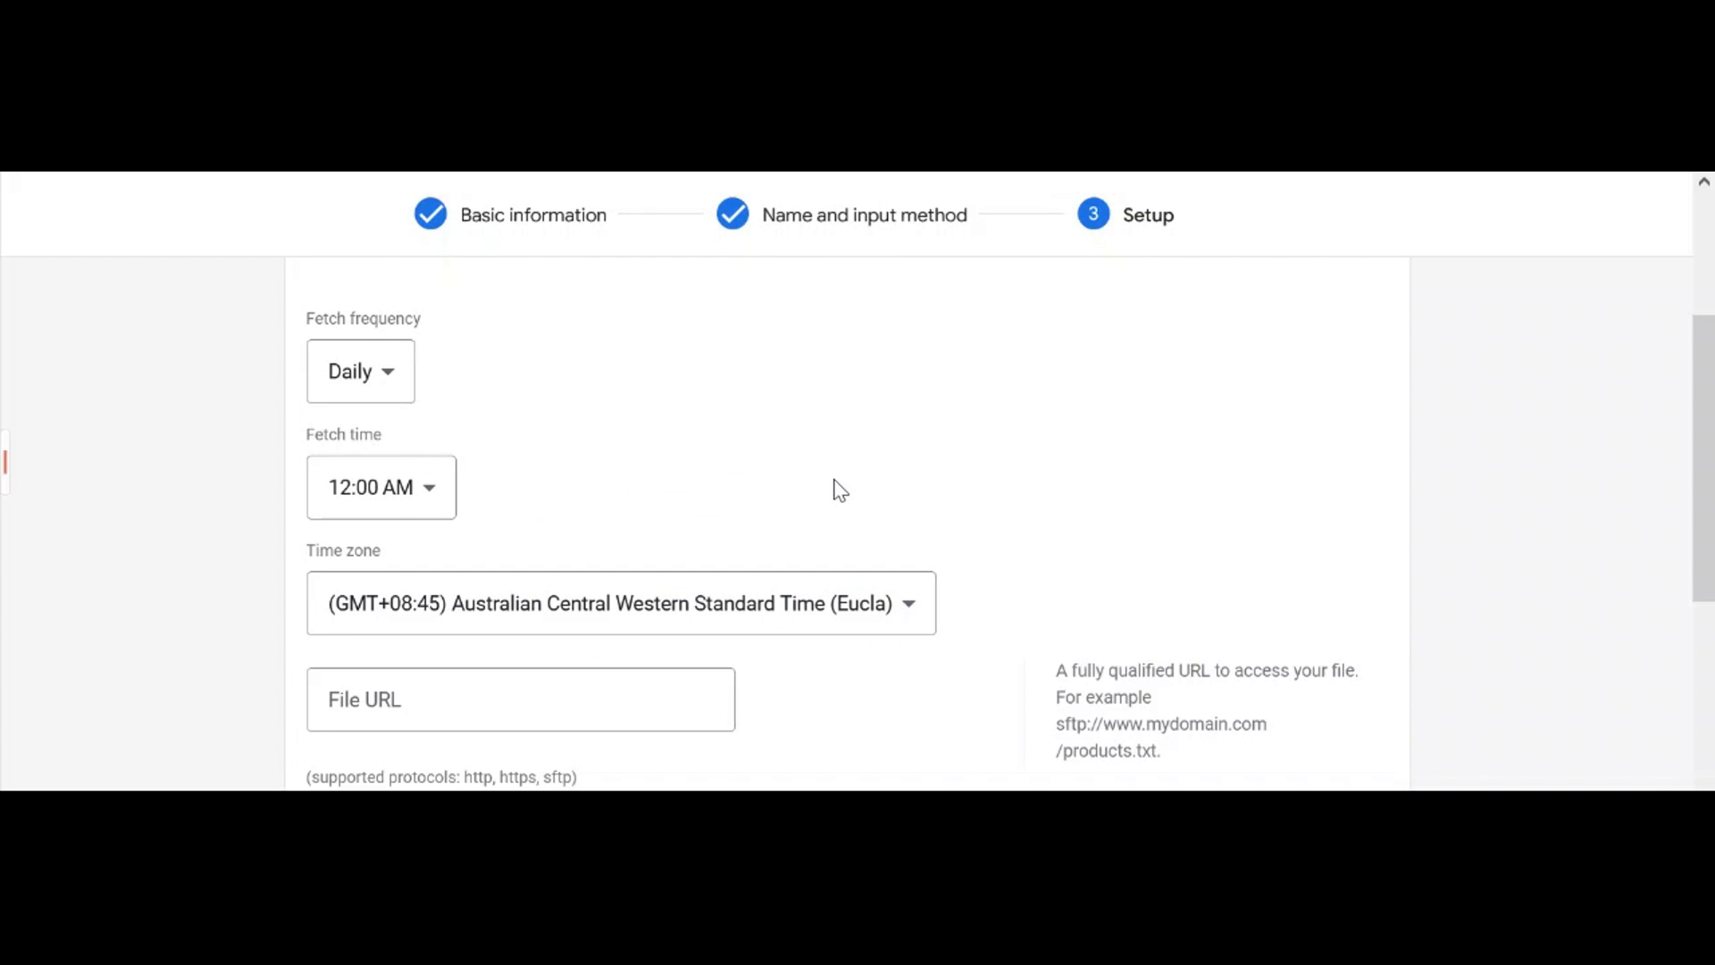
{"action": "left_click", "coordinate": [616, 701]}
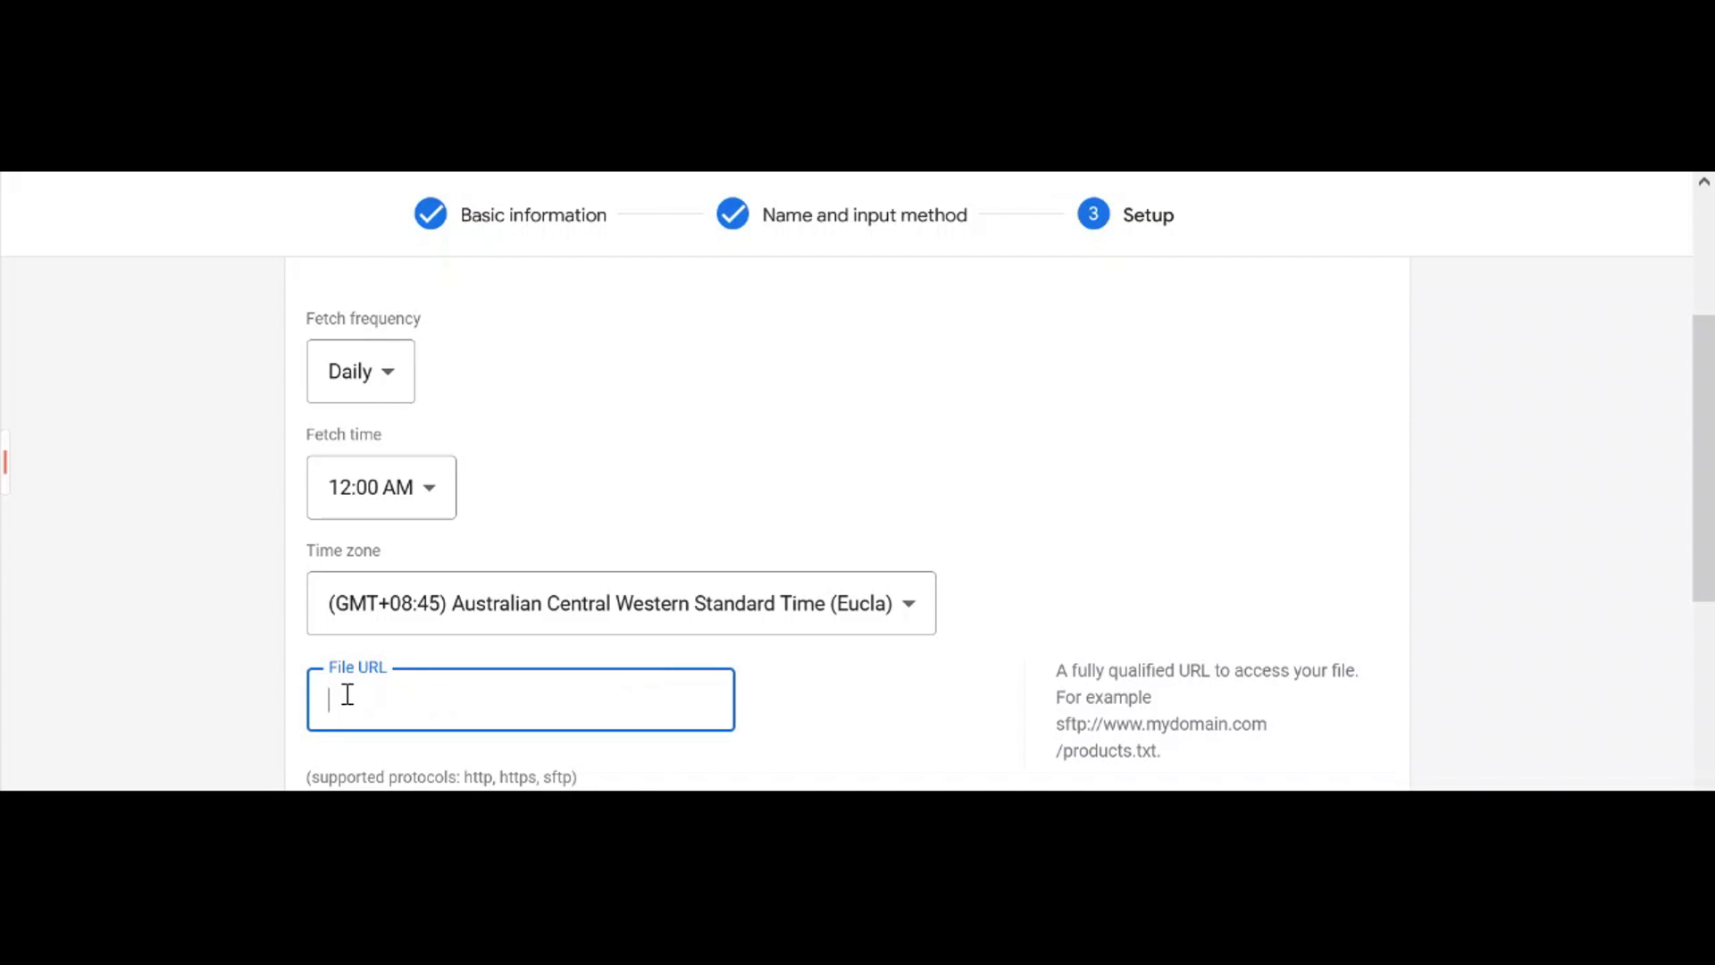
Paste the CTX Feed URL ending in woo-feed/google/xml/test-123.xml into the File URL field
{"action": "key", "text": "ctrl+v"}
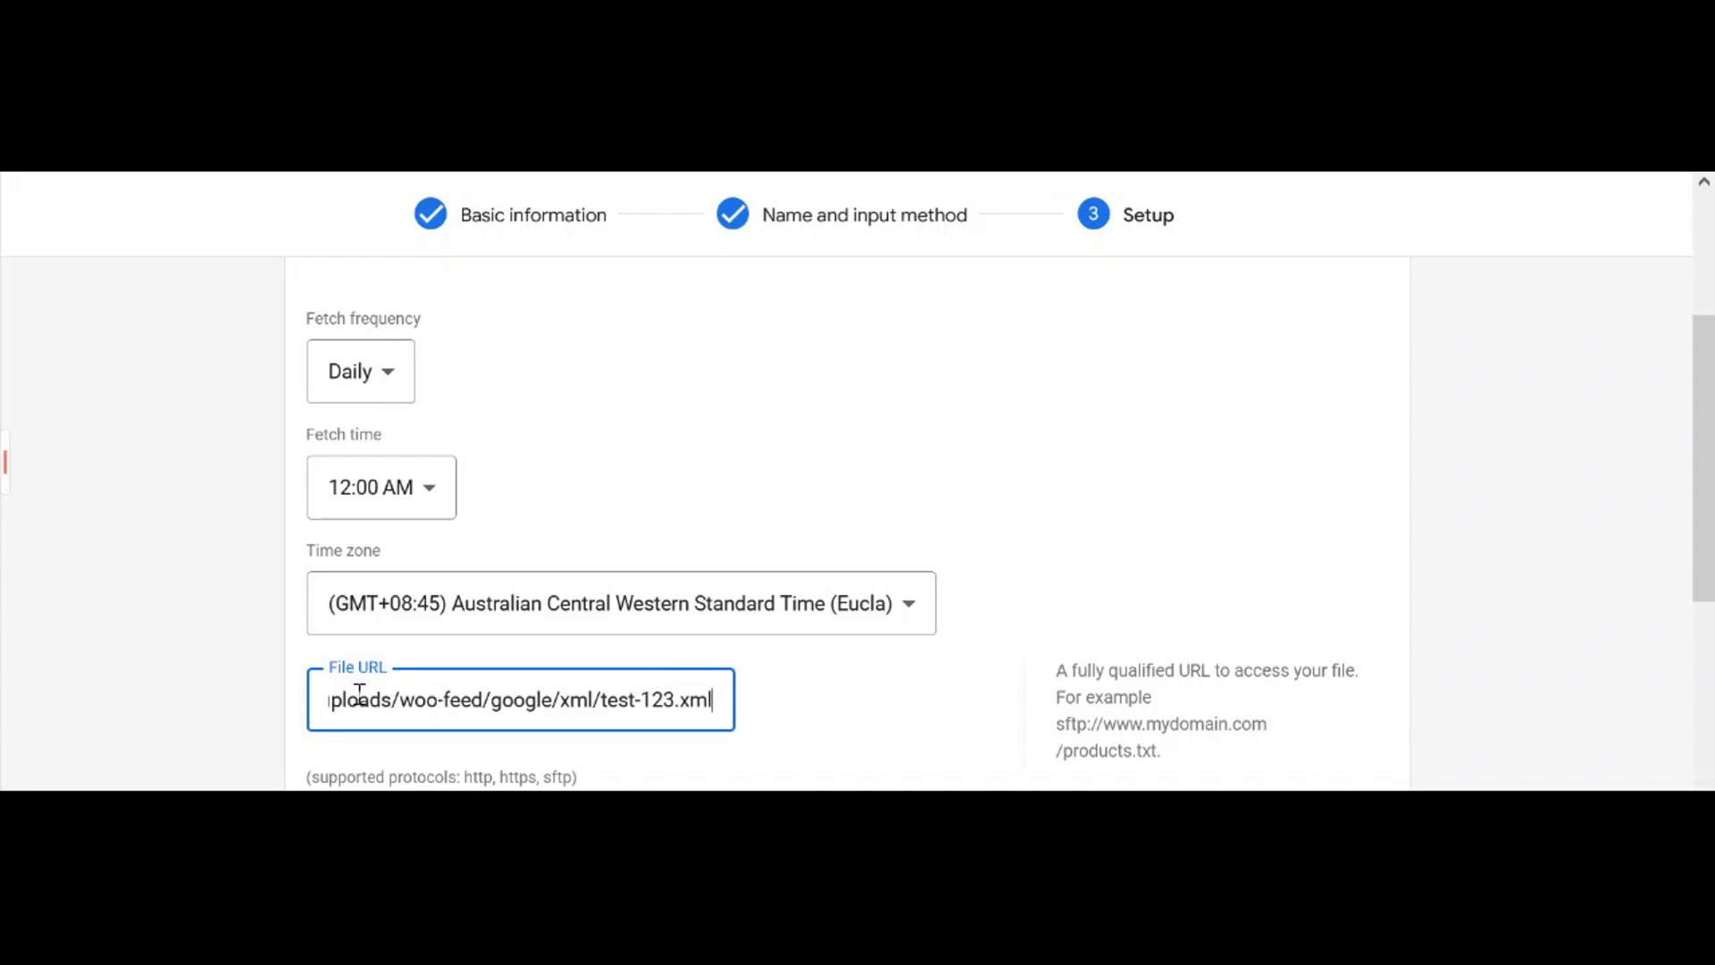
{"action": "left_click", "coordinate": [847, 706]}
{"action": "scroll", "coordinate": [847, 706], "scroll_direction": "down", "scroll_amount": 3}
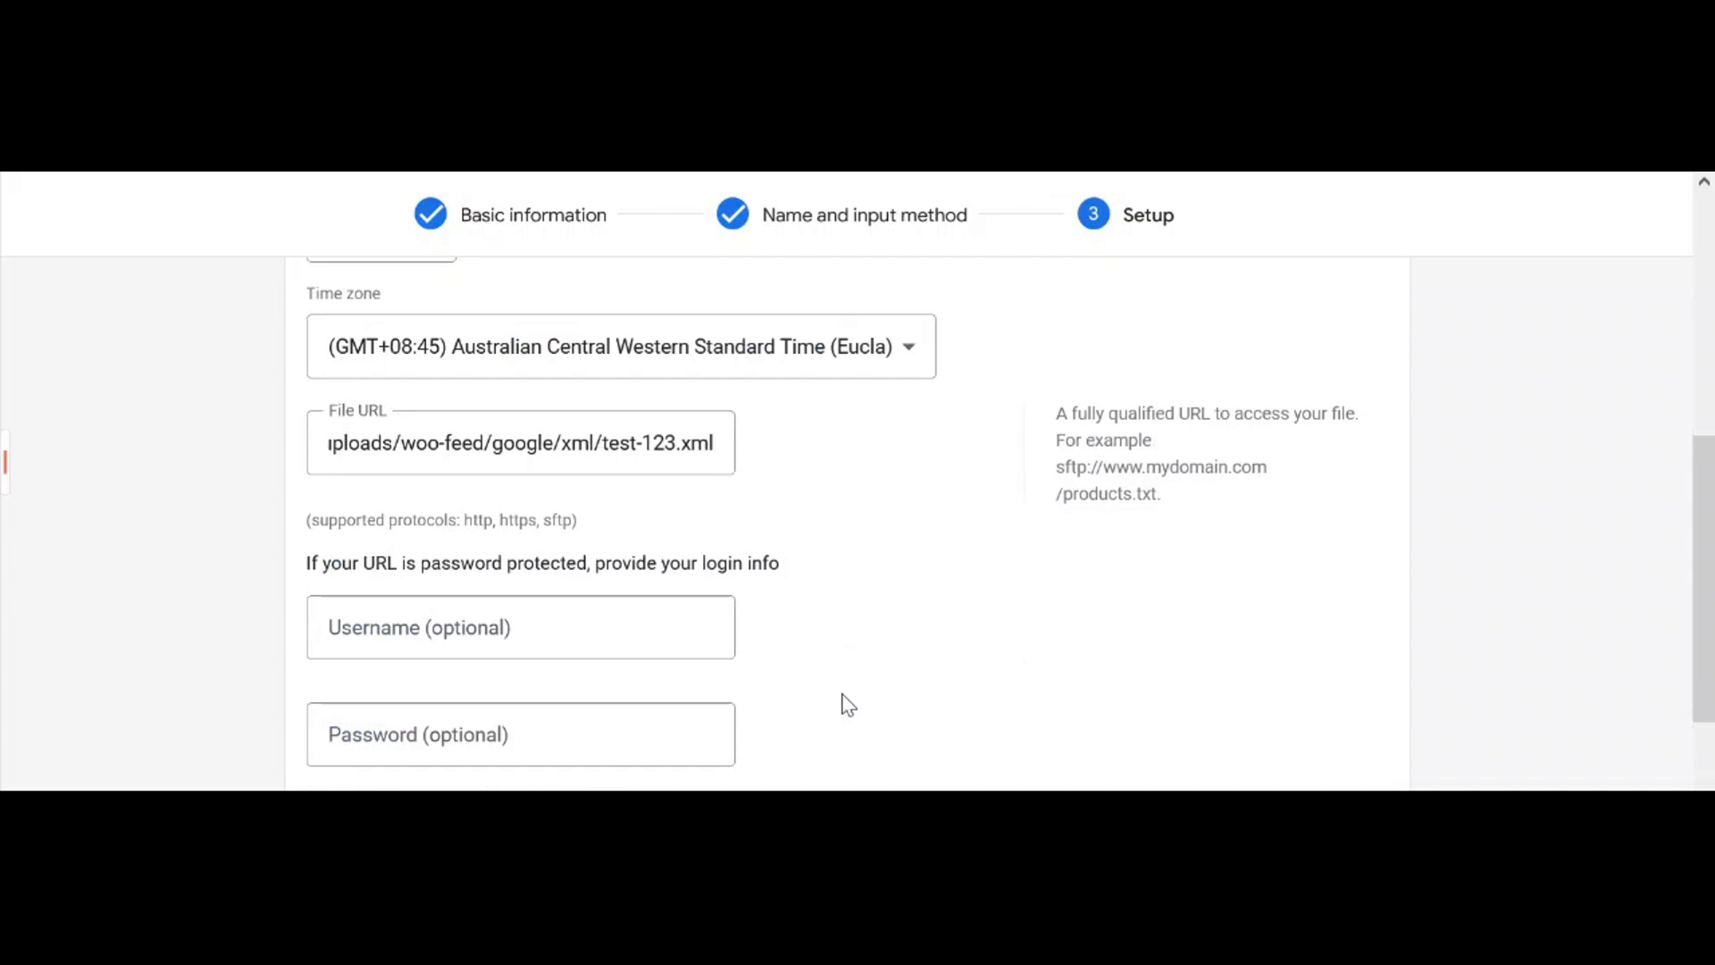
{"action": "scroll", "coordinate": [748, 650], "scroll_direction": "down", "scroll_amount": 2}
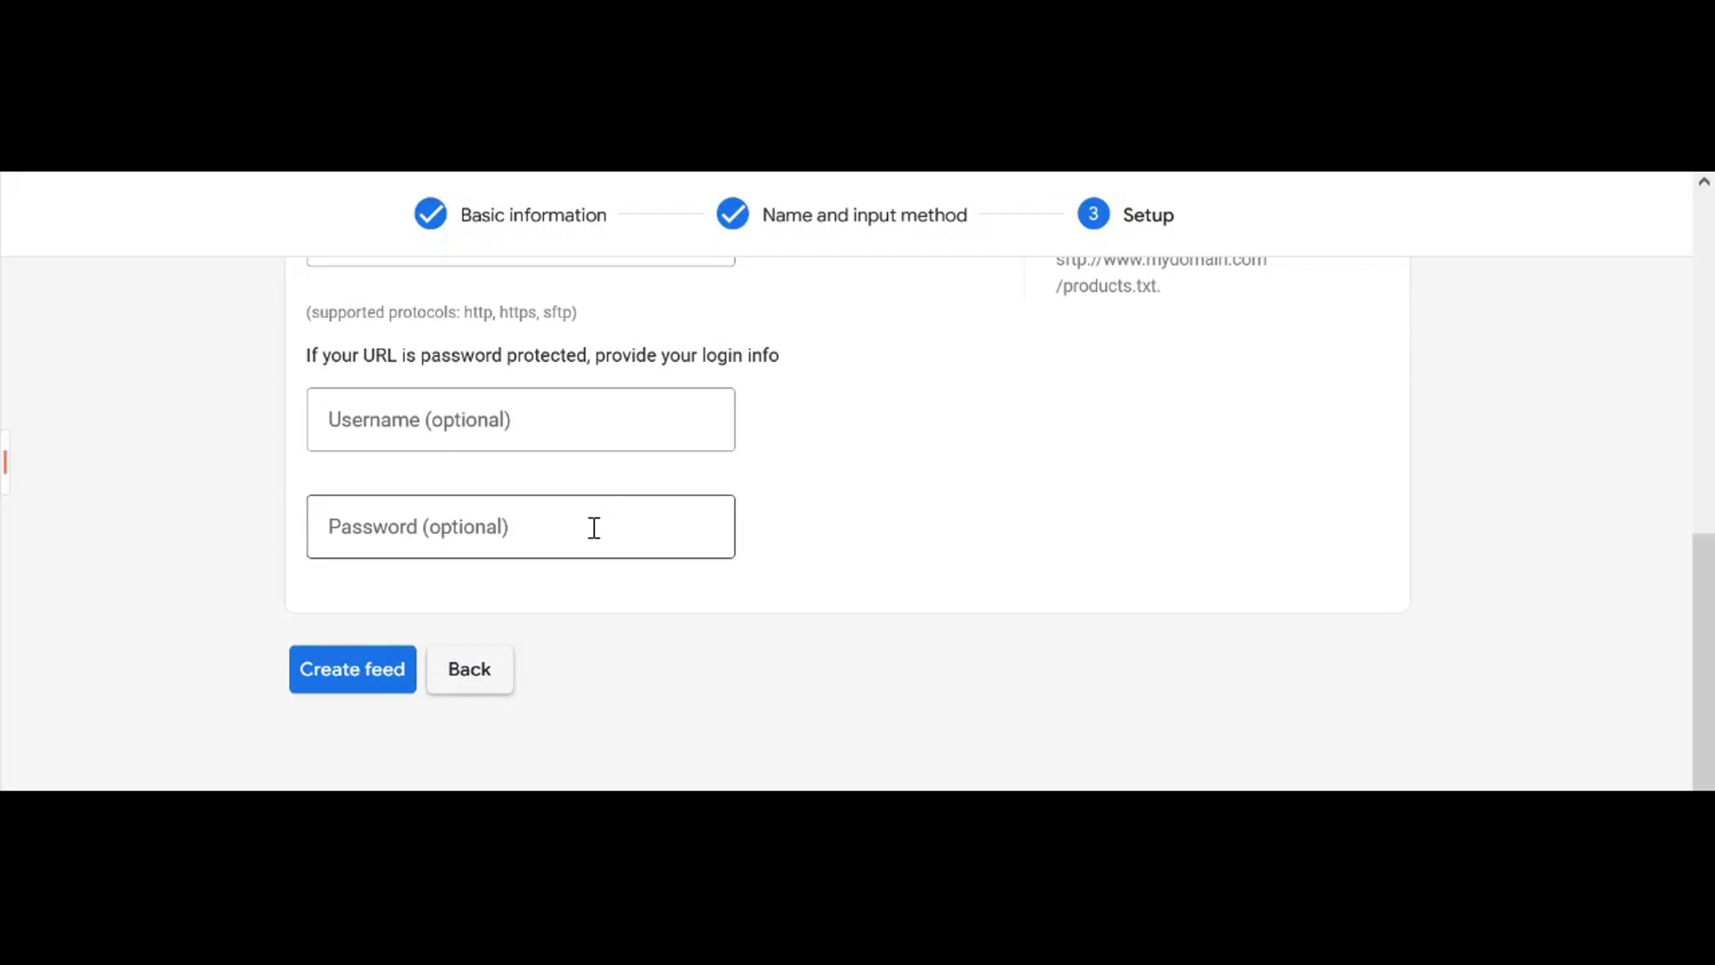
Submit the 'test 123' scheduled-fetch primary feed with Create feed
{"action": "left_click", "coordinate": [395, 675]}
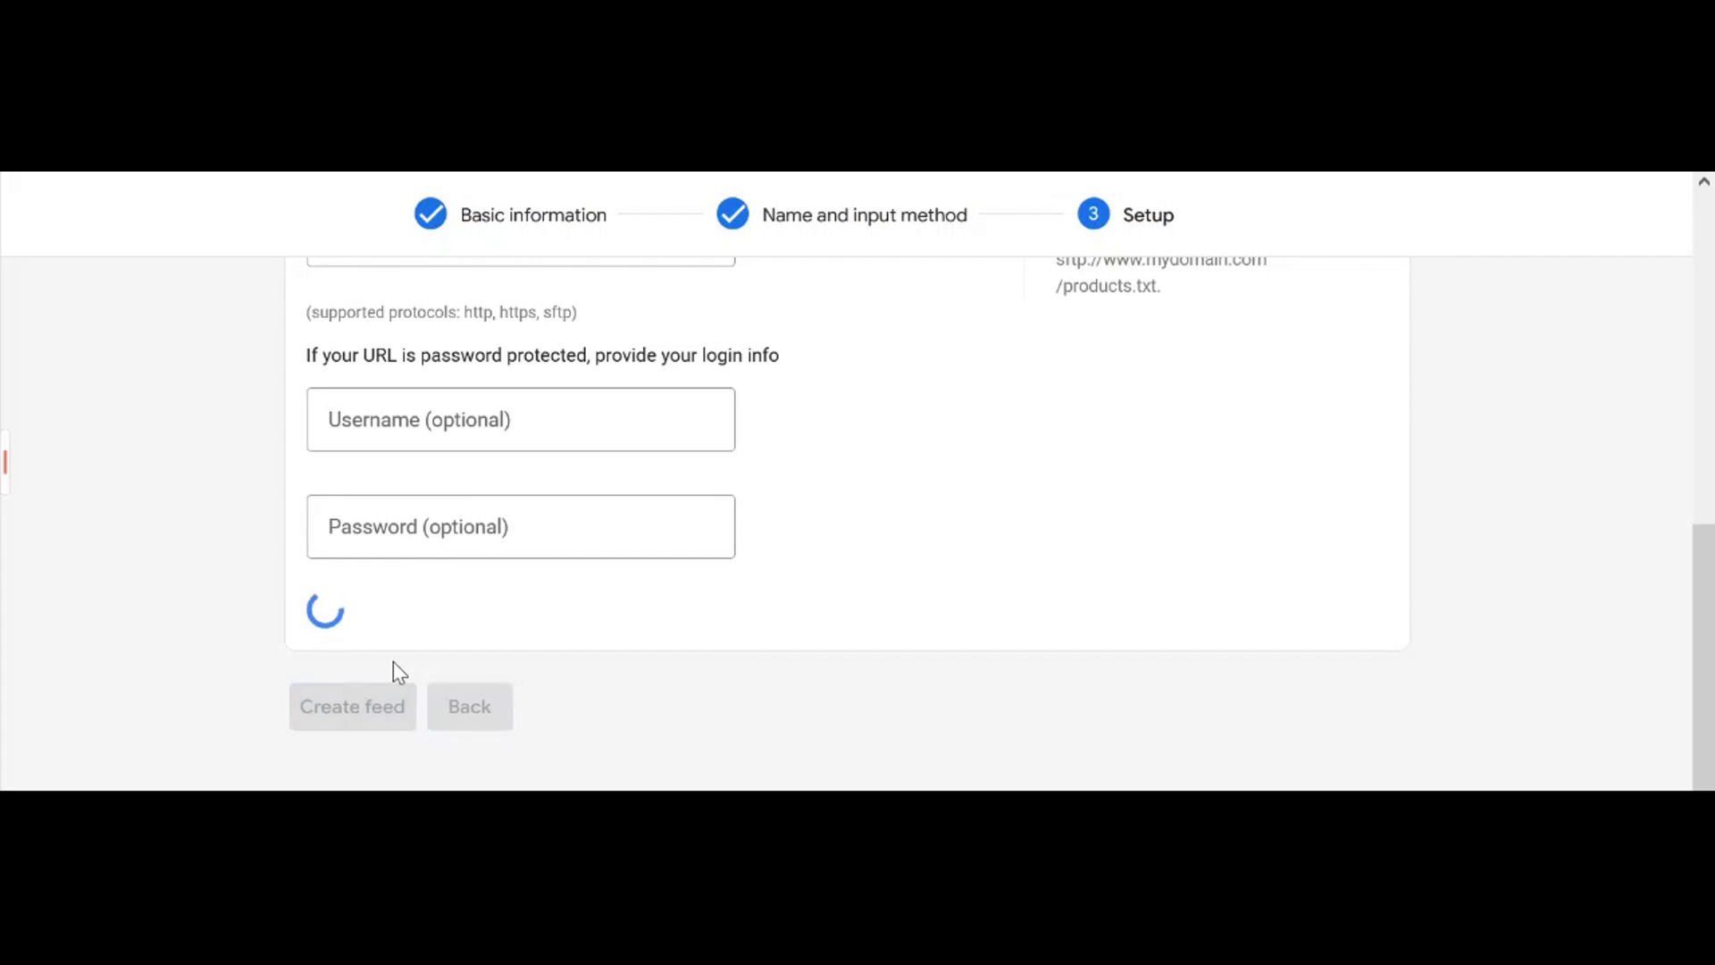